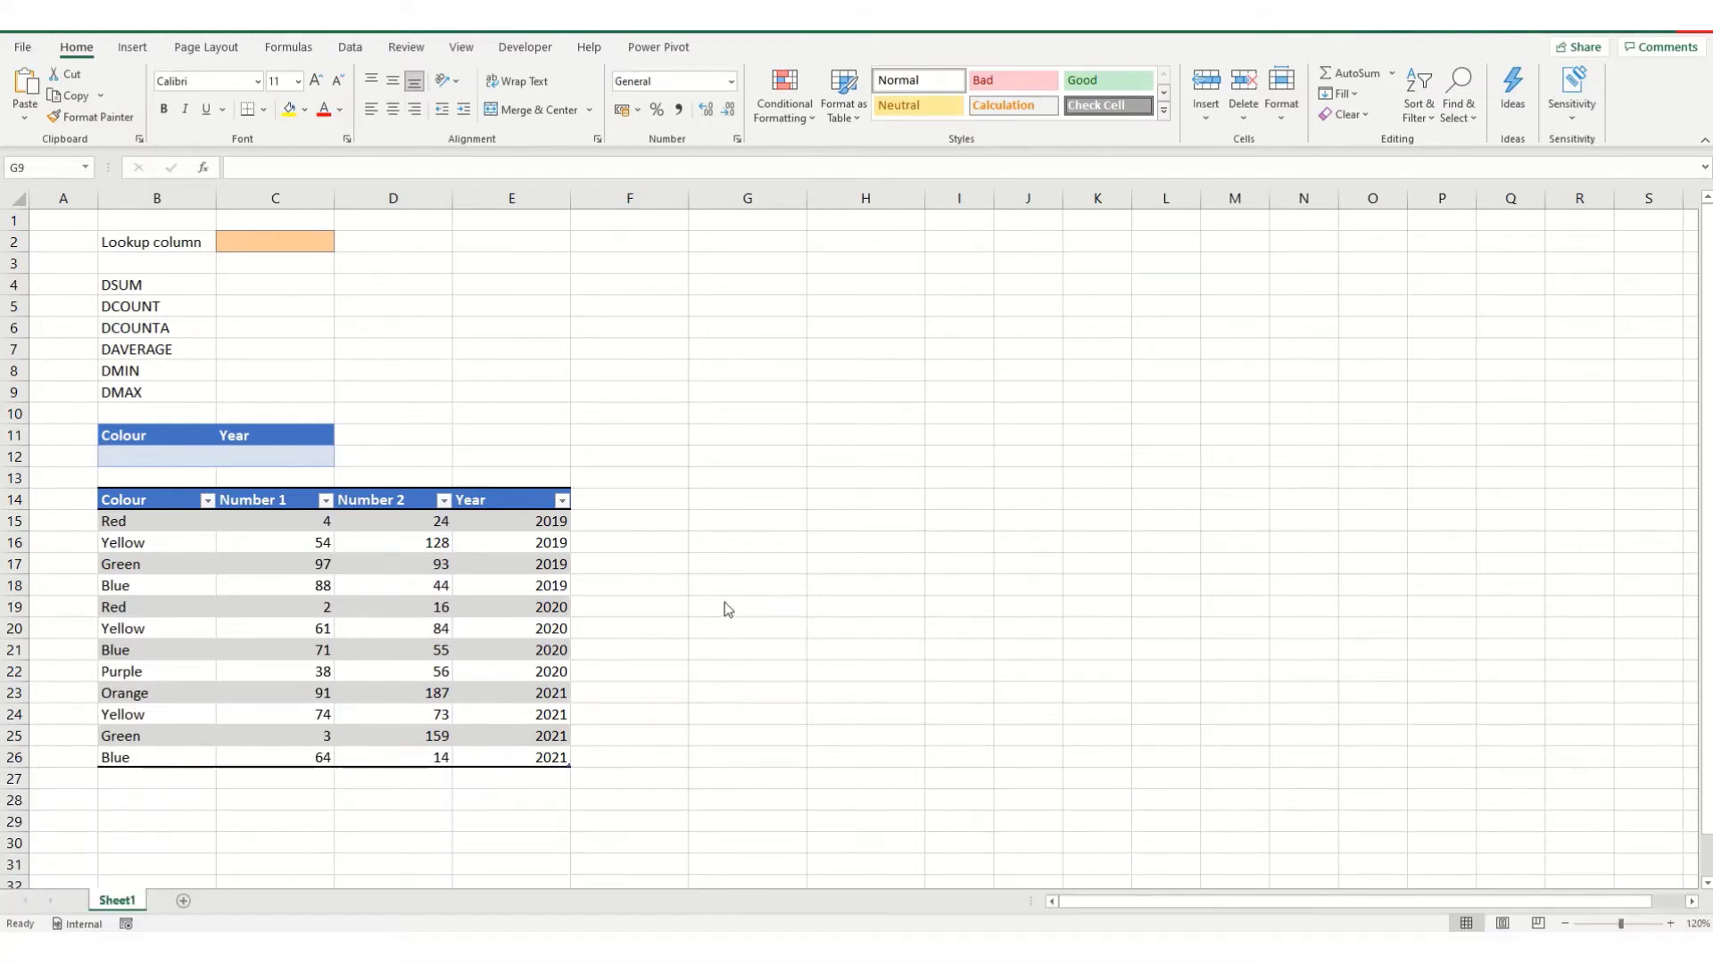
# - Examine the data table and the filter options of its Number 1, Year and Colour columns
pyautogui.click(102, 492)
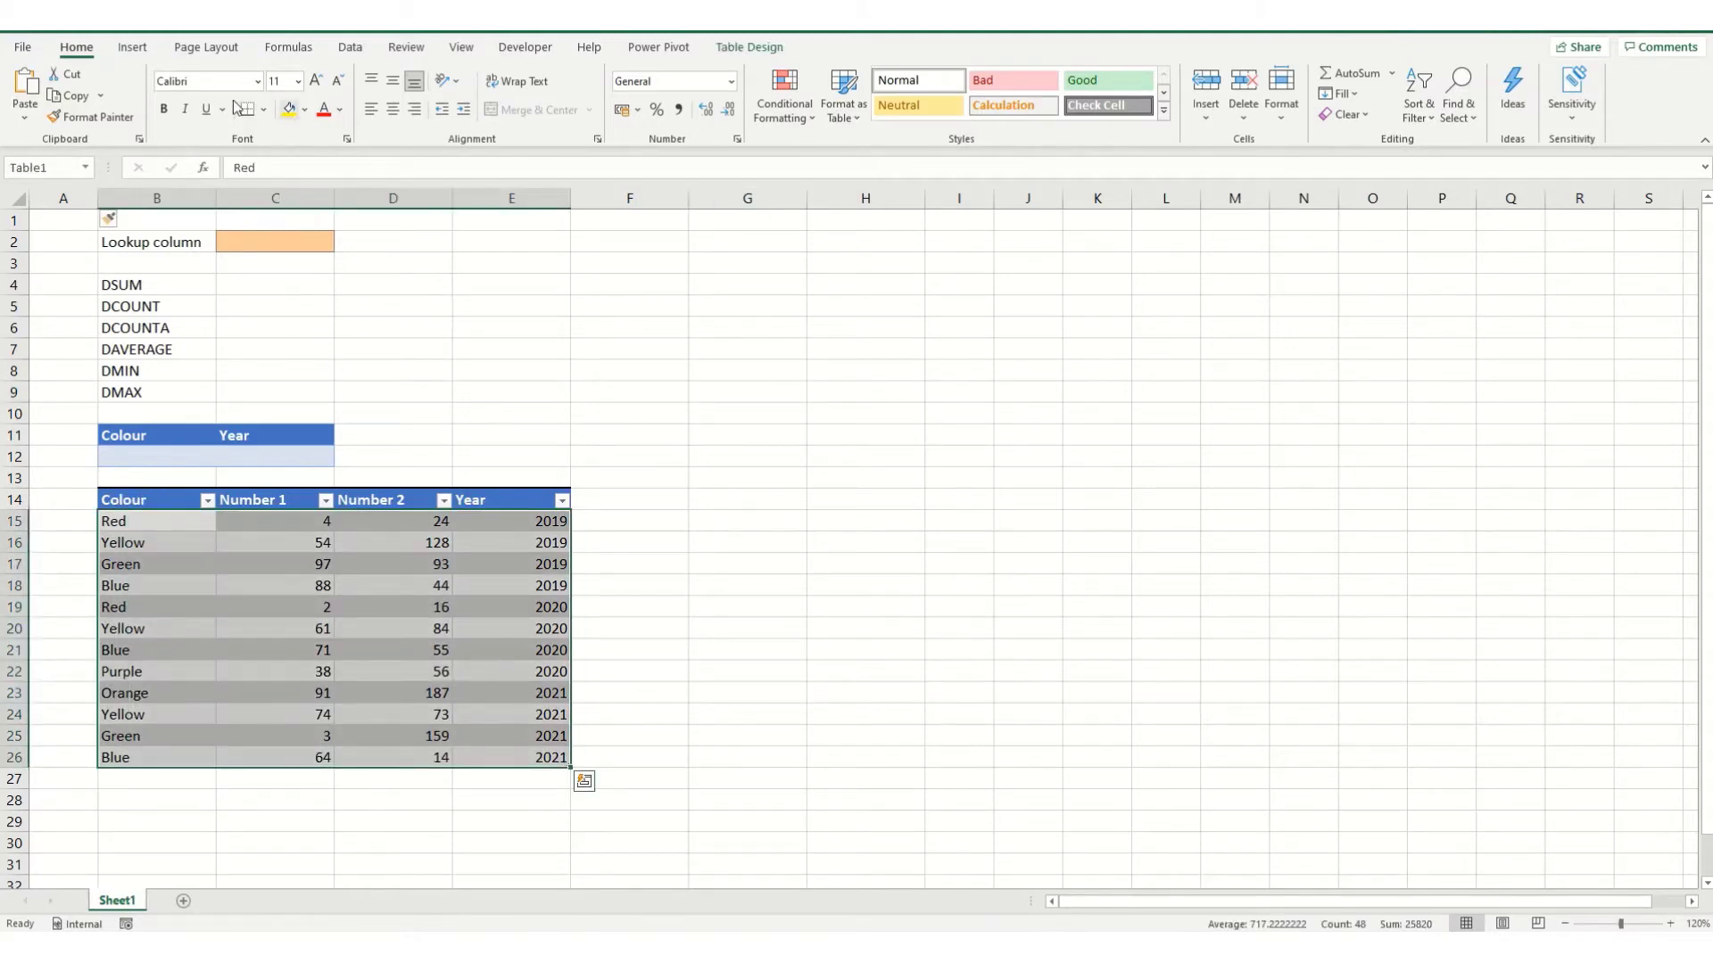
pyautogui.click(132, 50)
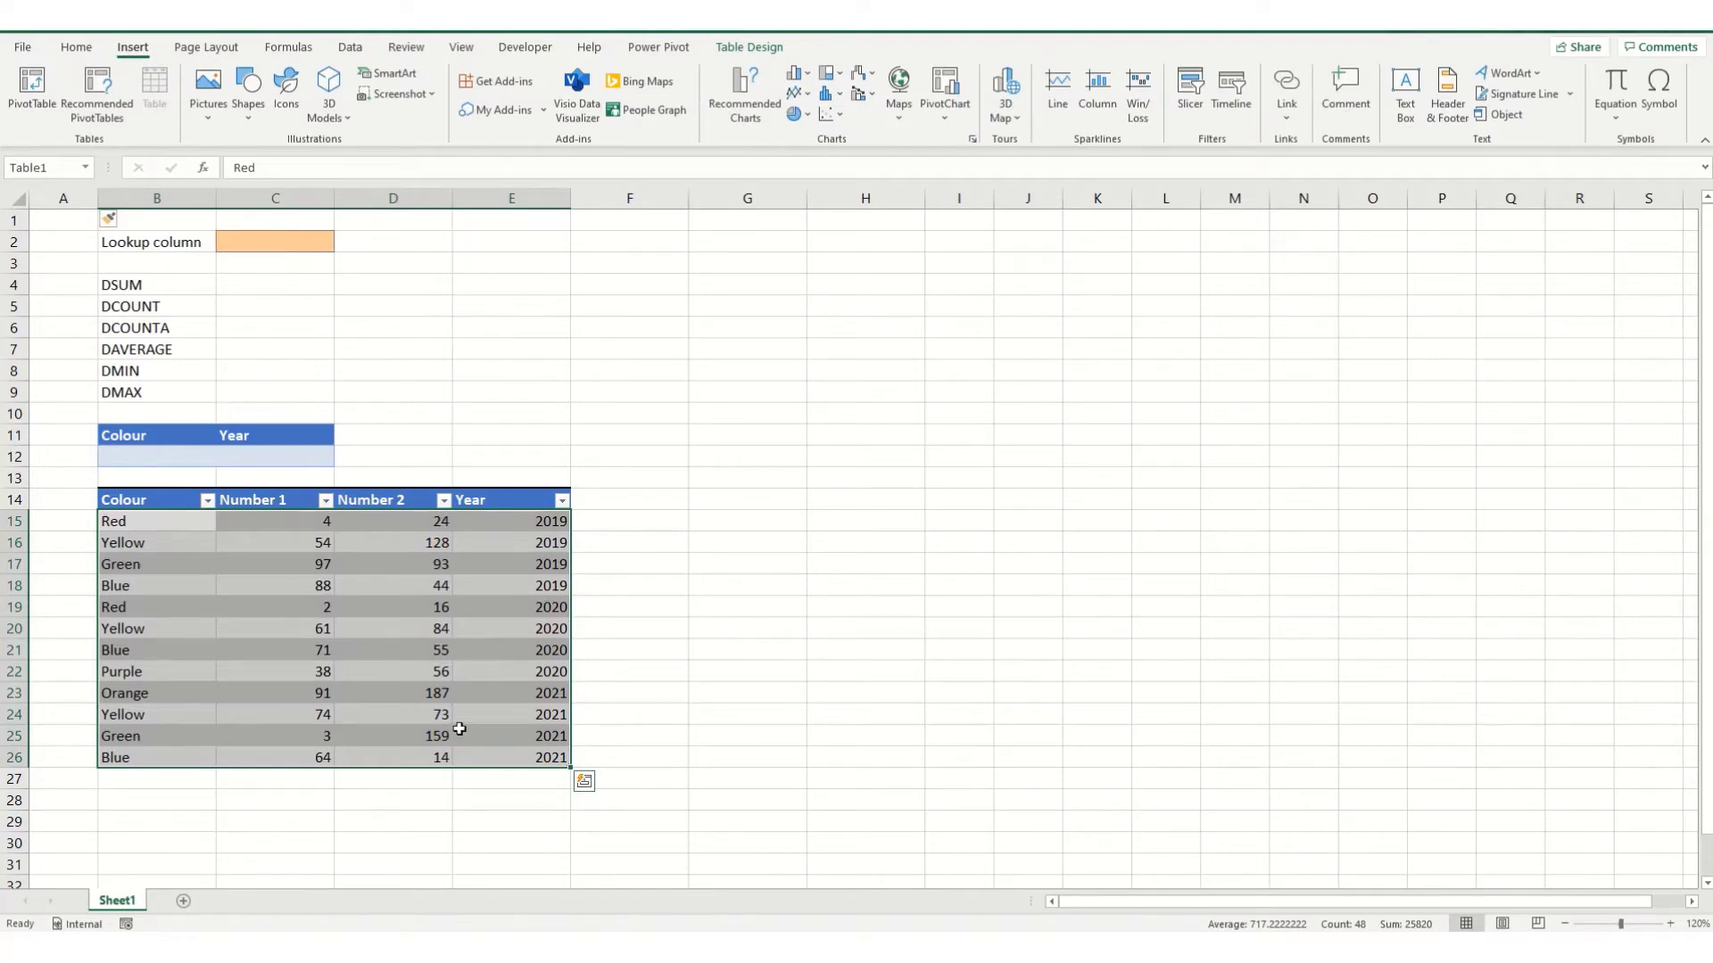
pyautogui.click(372, 626)
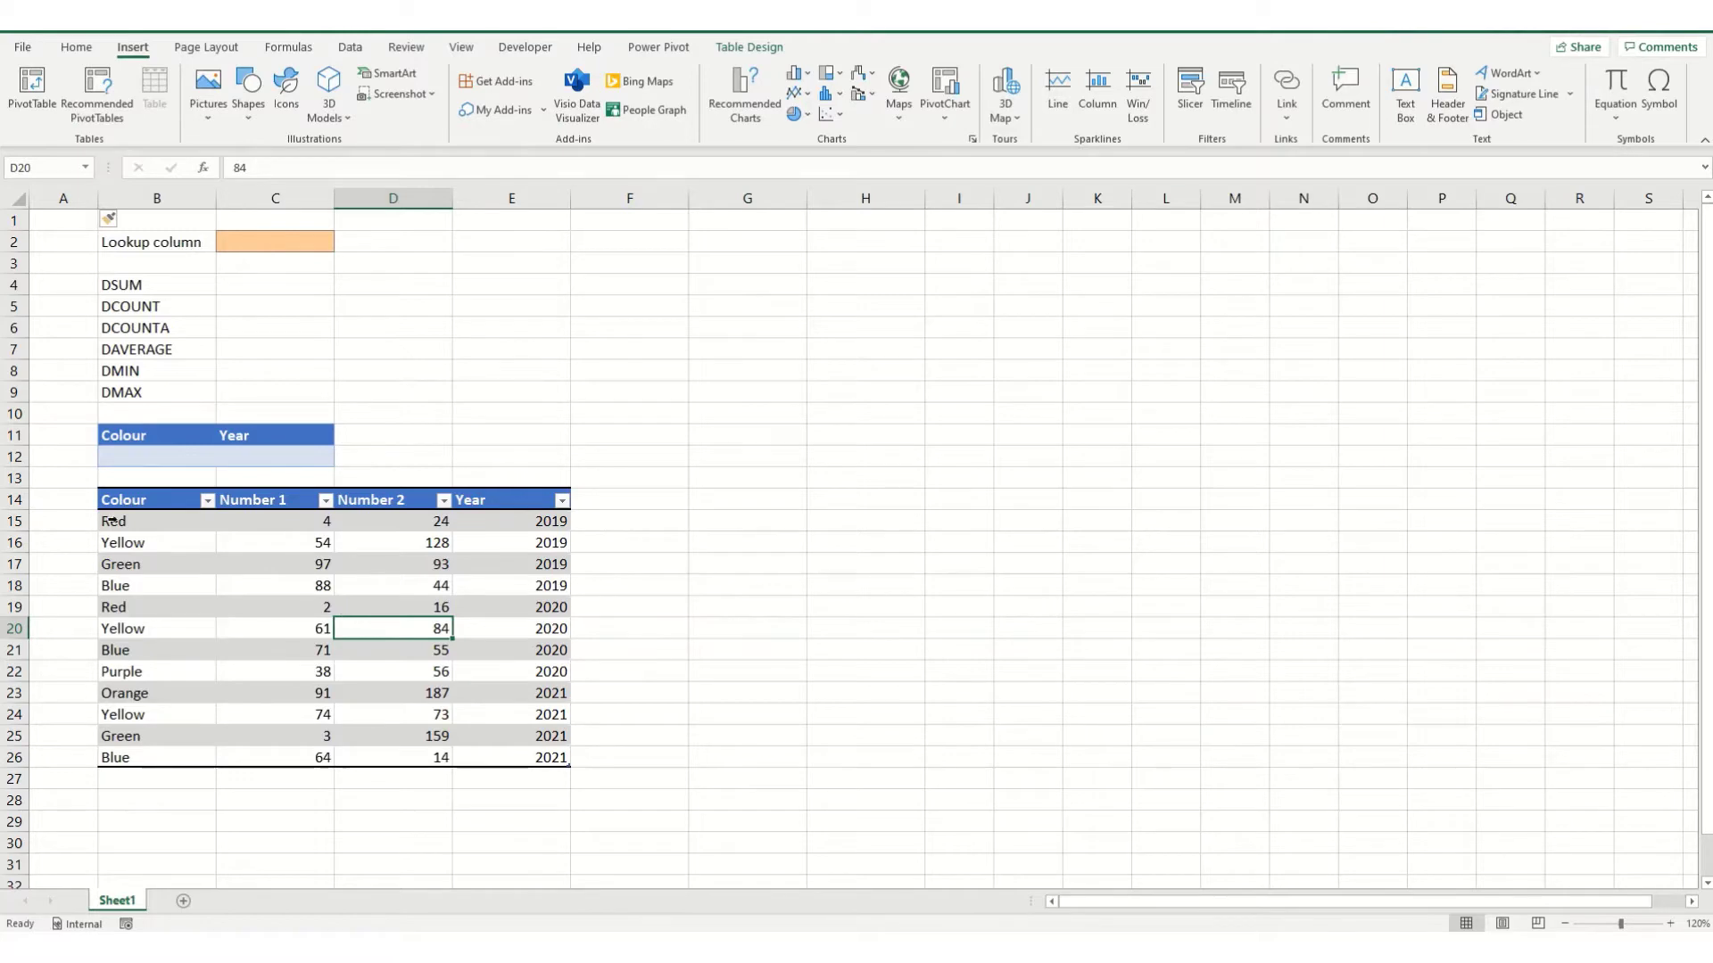
pyautogui.click(327, 501)
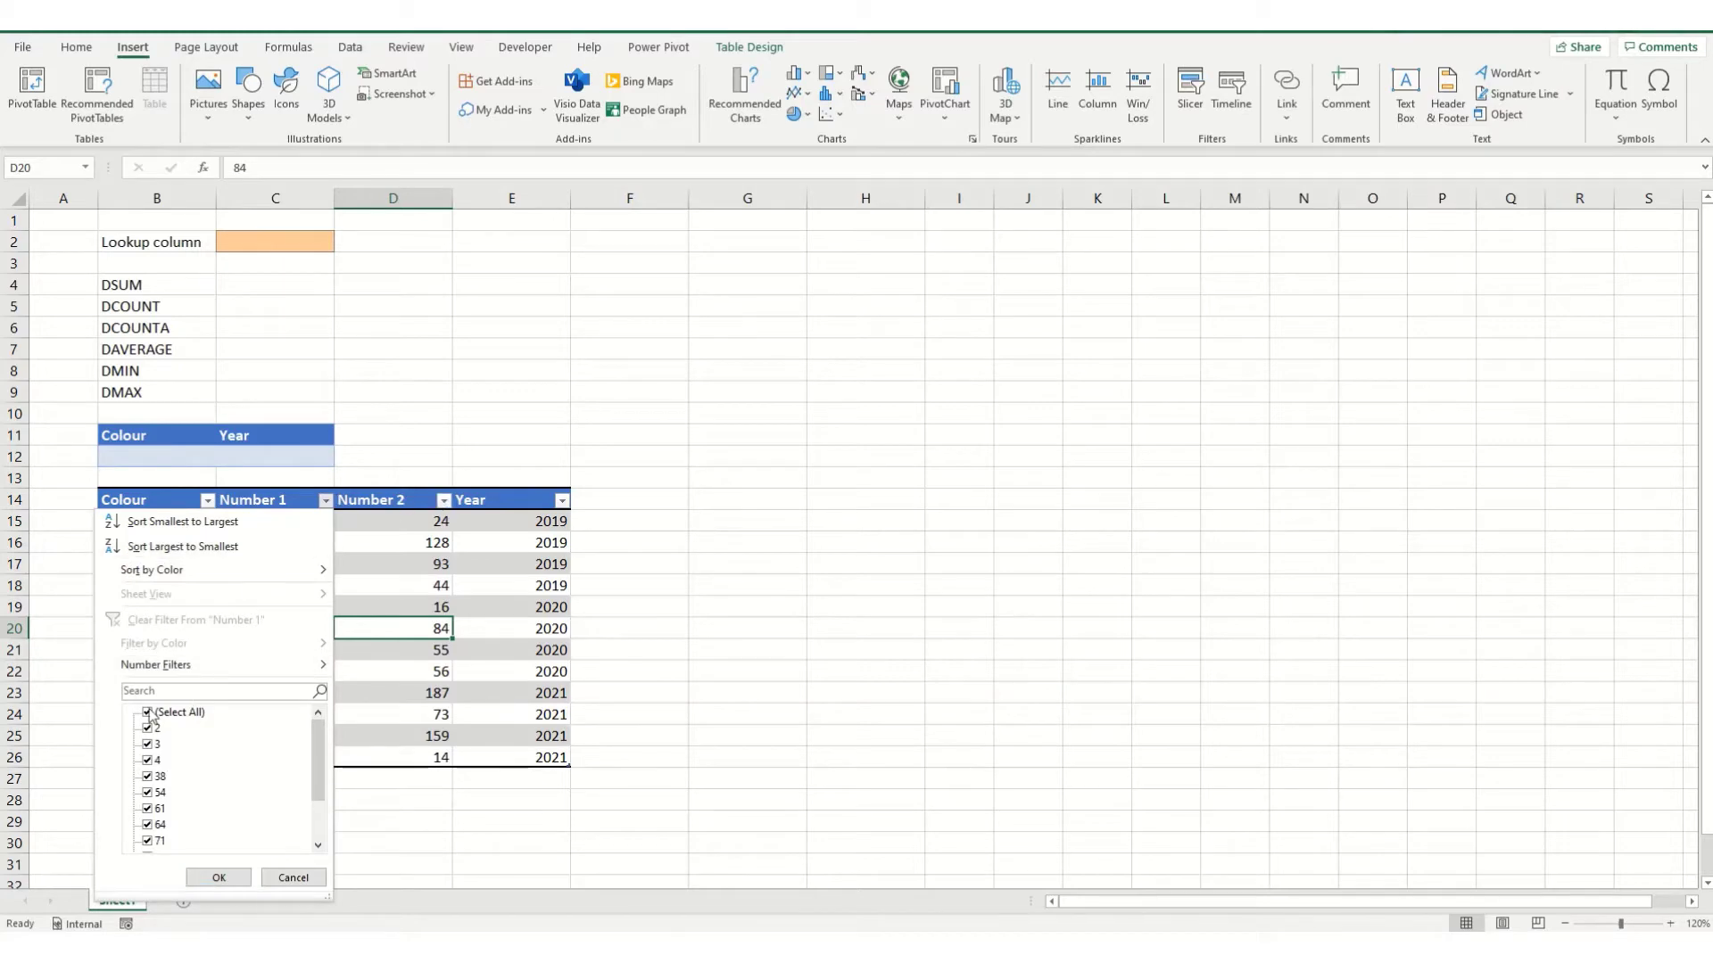
pyautogui.click(528, 580)
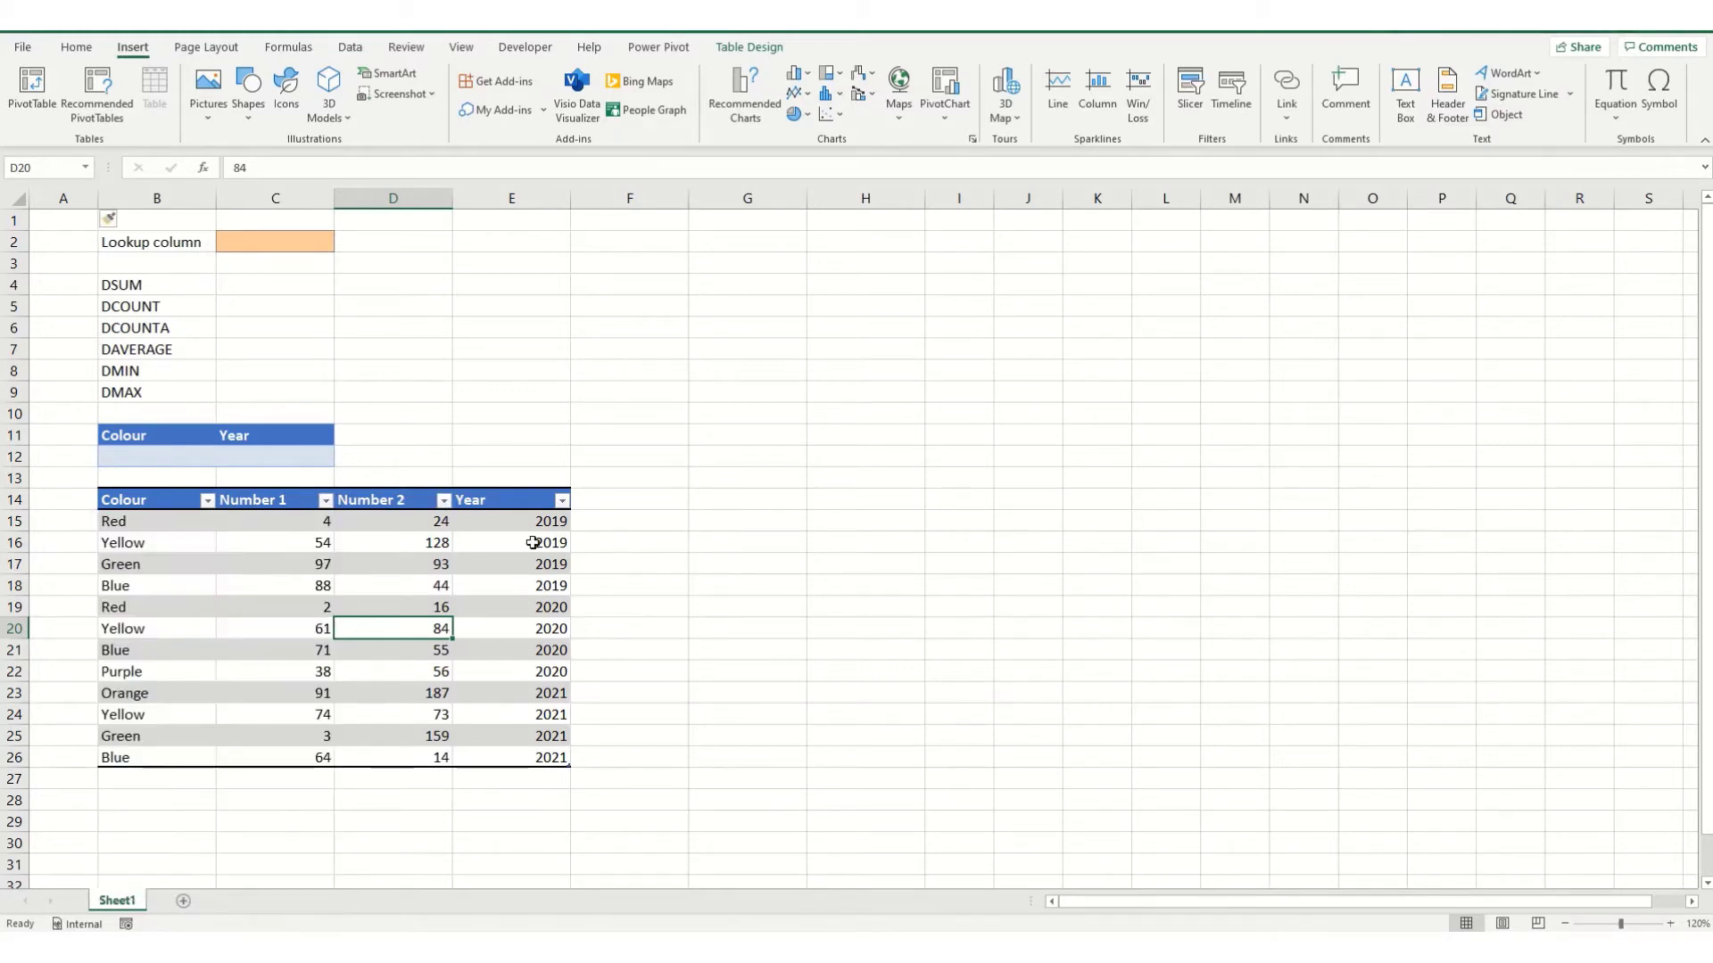
pyautogui.click(327, 501)
pyautogui.moveTo(200, 666)
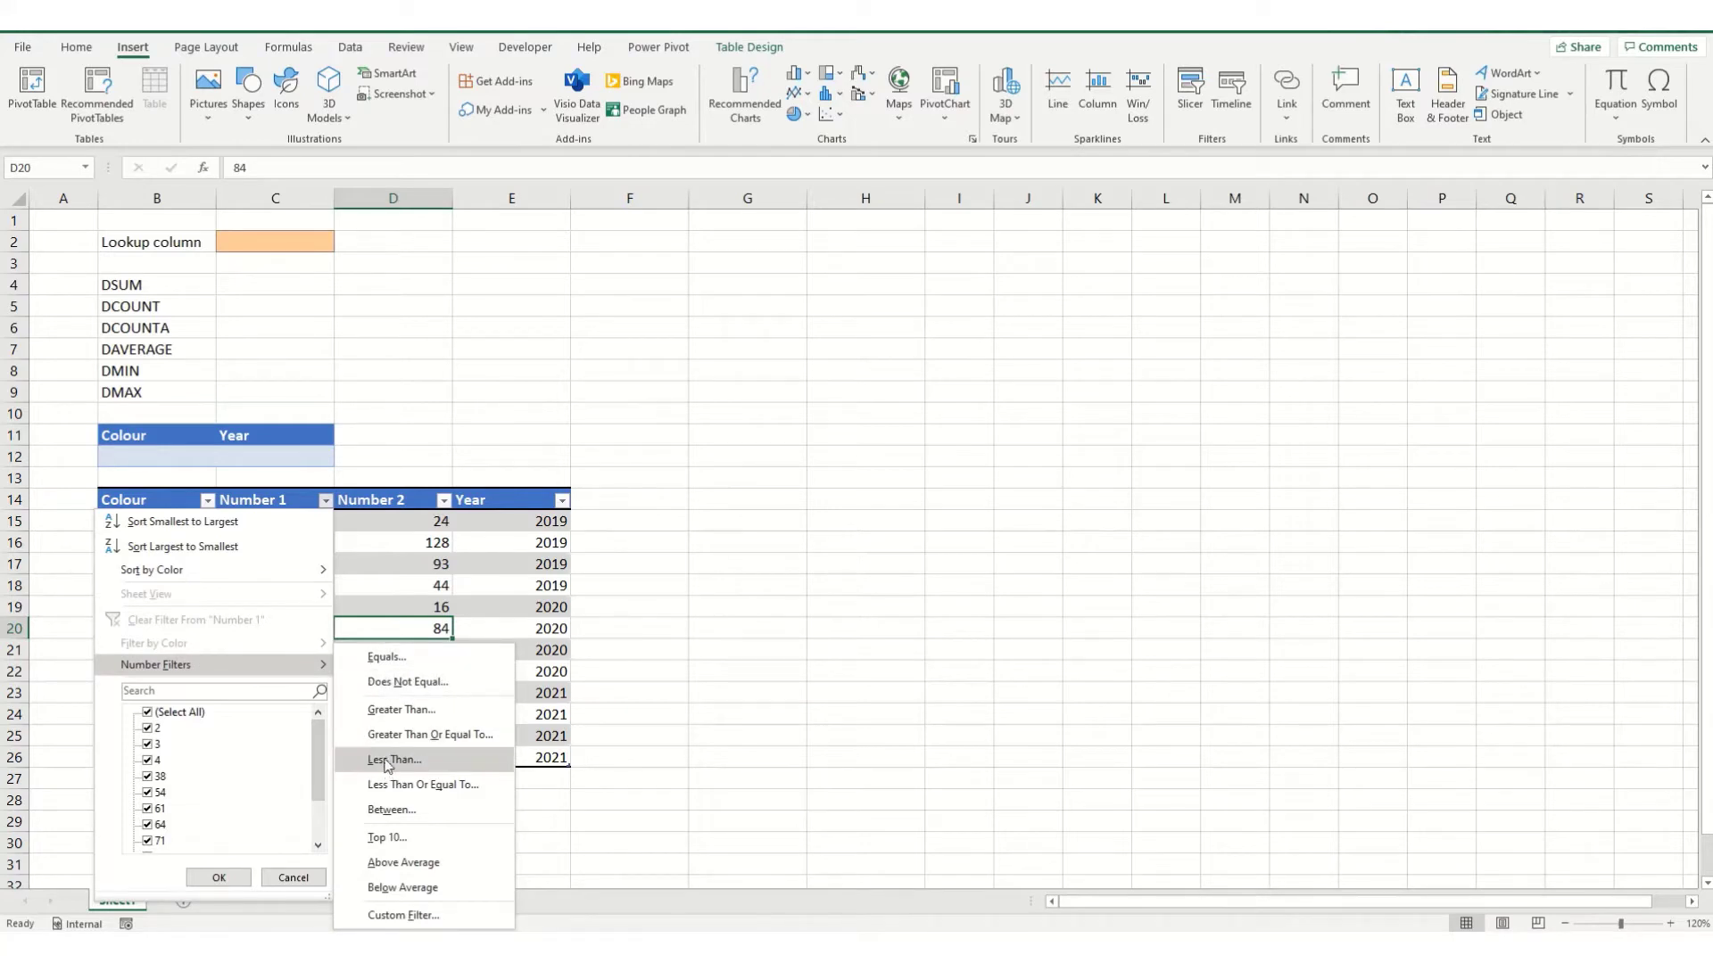
pyautogui.click(564, 502)
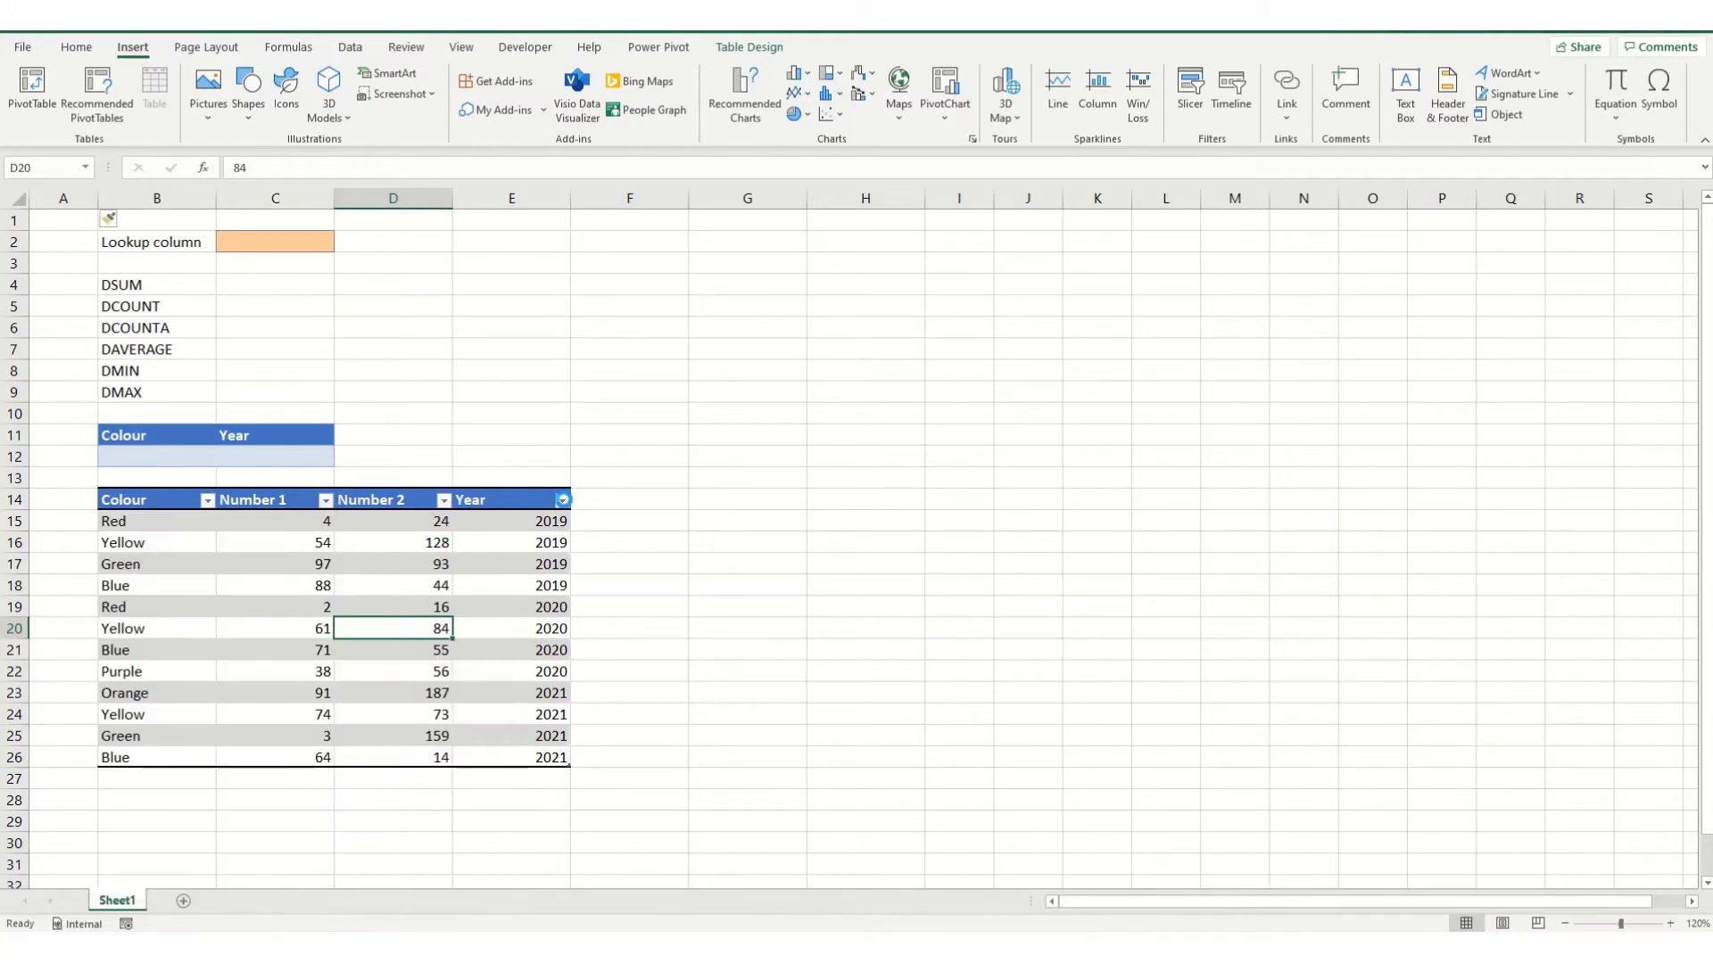
pyautogui.click(564, 502)
pyautogui.click(207, 501)
pyautogui.click(207, 500)
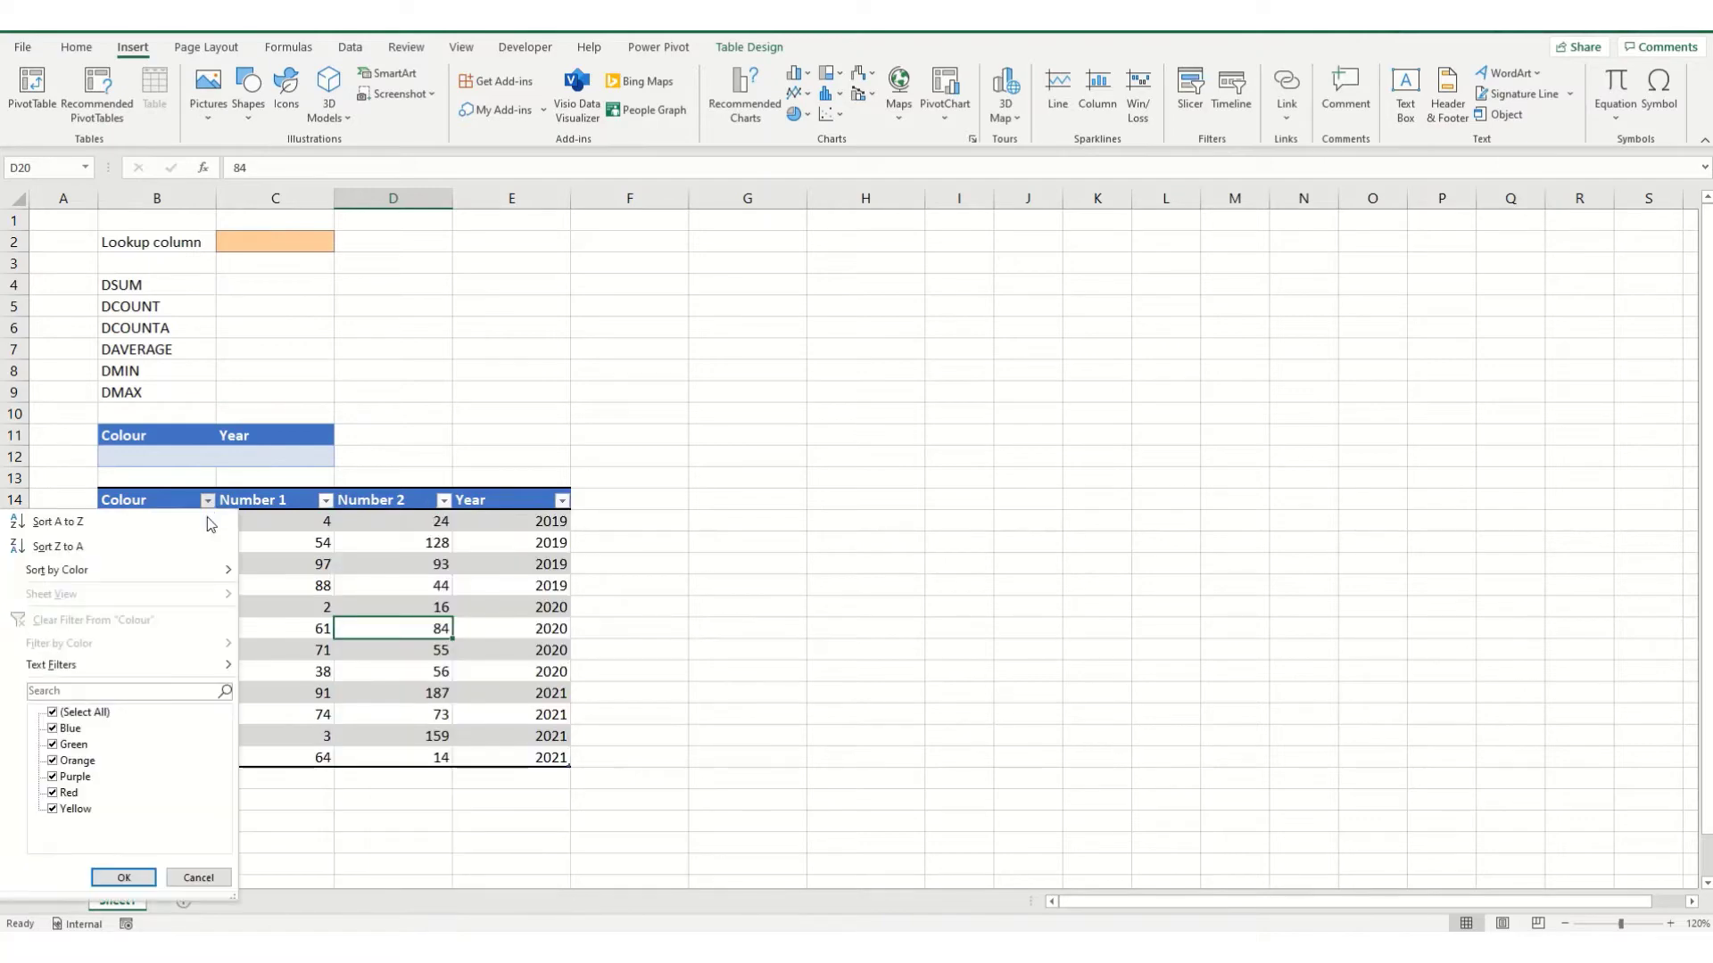
pyautogui.click(124, 877)
# - Filter the table's Year column to exclude 2019, and select the remaining Year and Number 1 values to inspect them
pyautogui.click(565, 505)
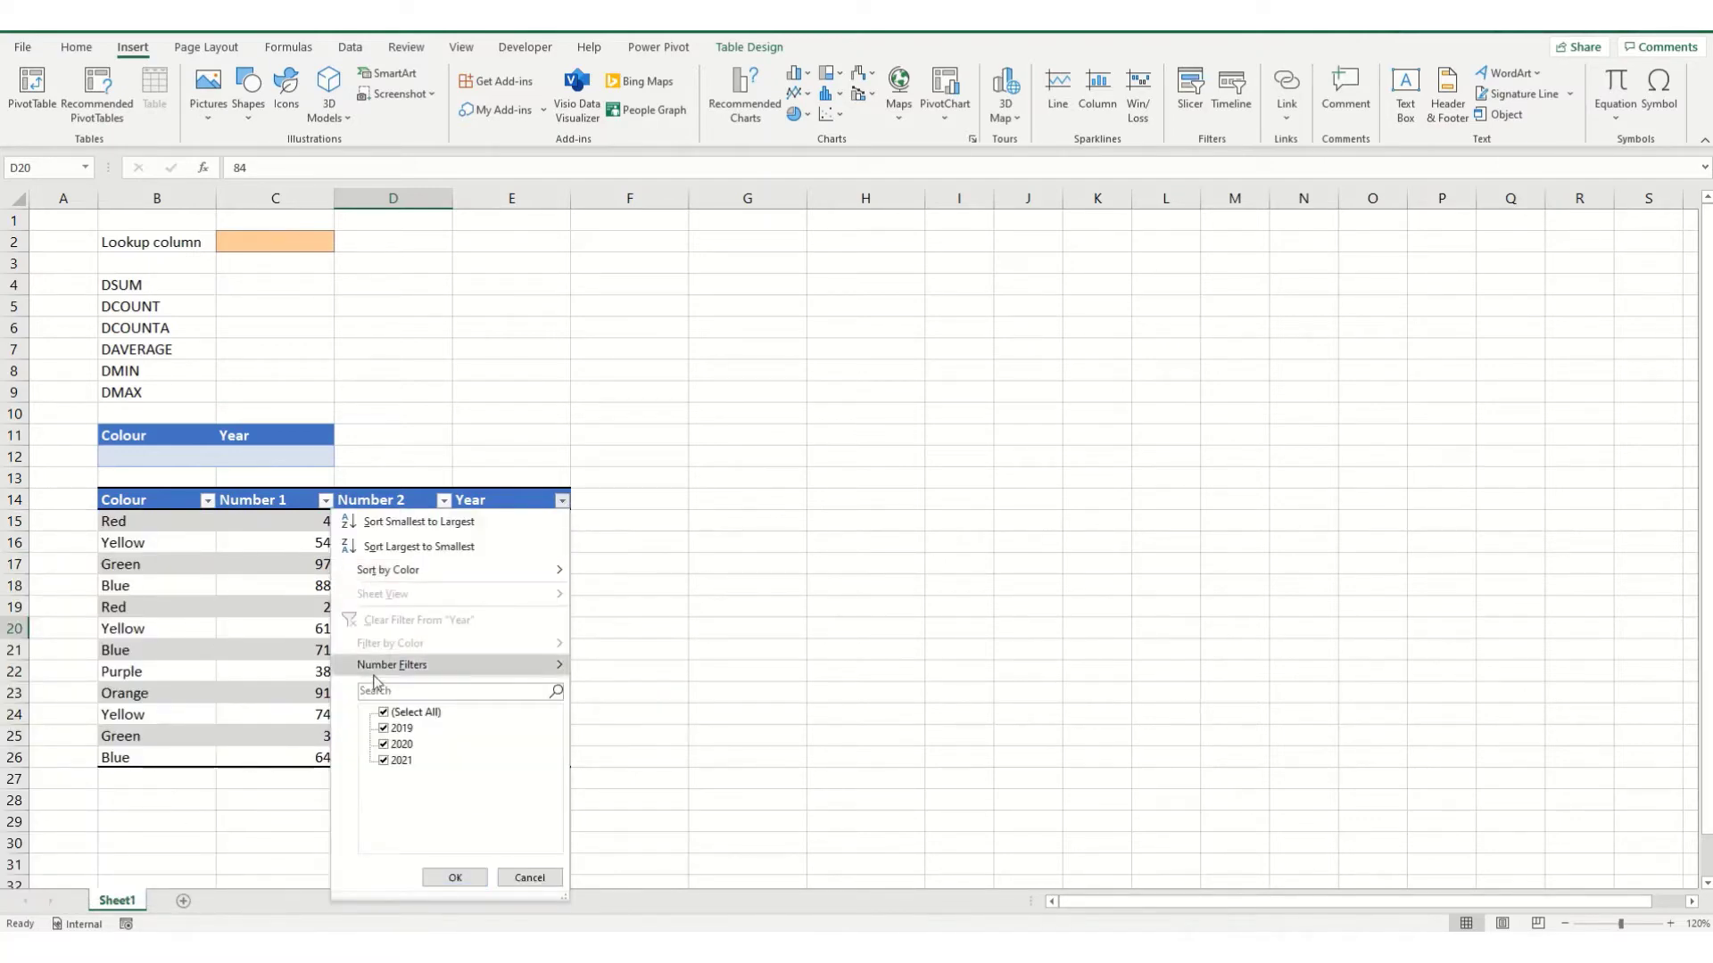
pyautogui.click(385, 729)
pyautogui.click(454, 878)
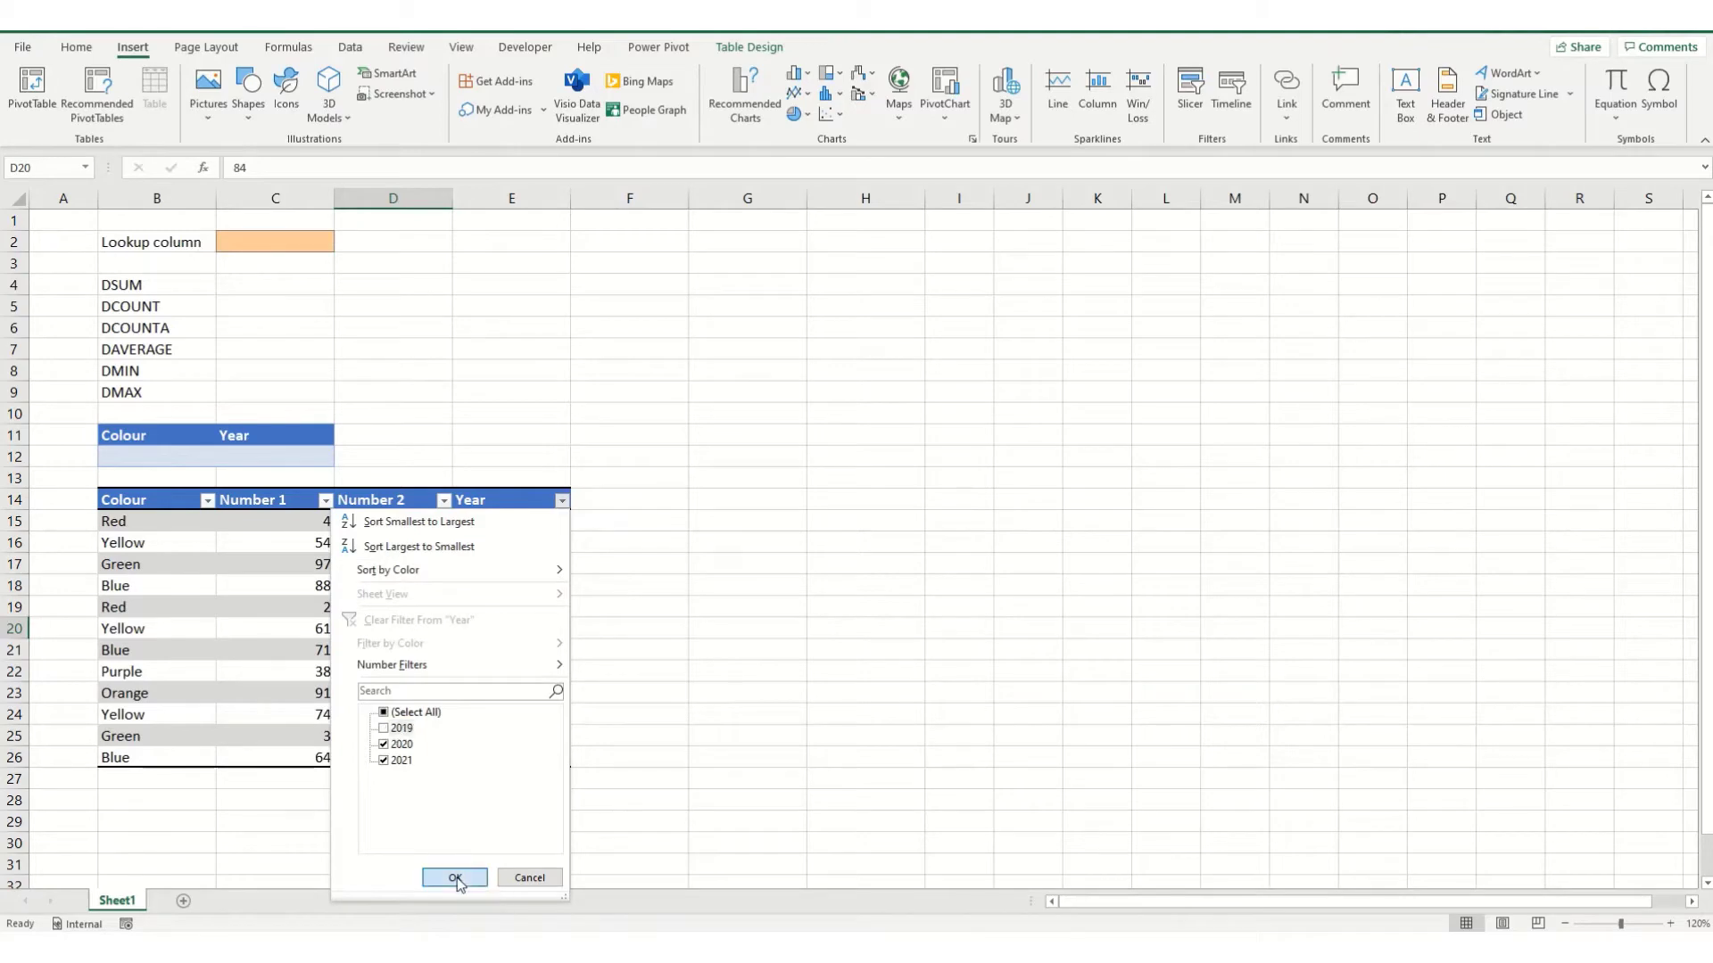
pyautogui.moveTo(513, 516); pyautogui.dragTo(506, 673)
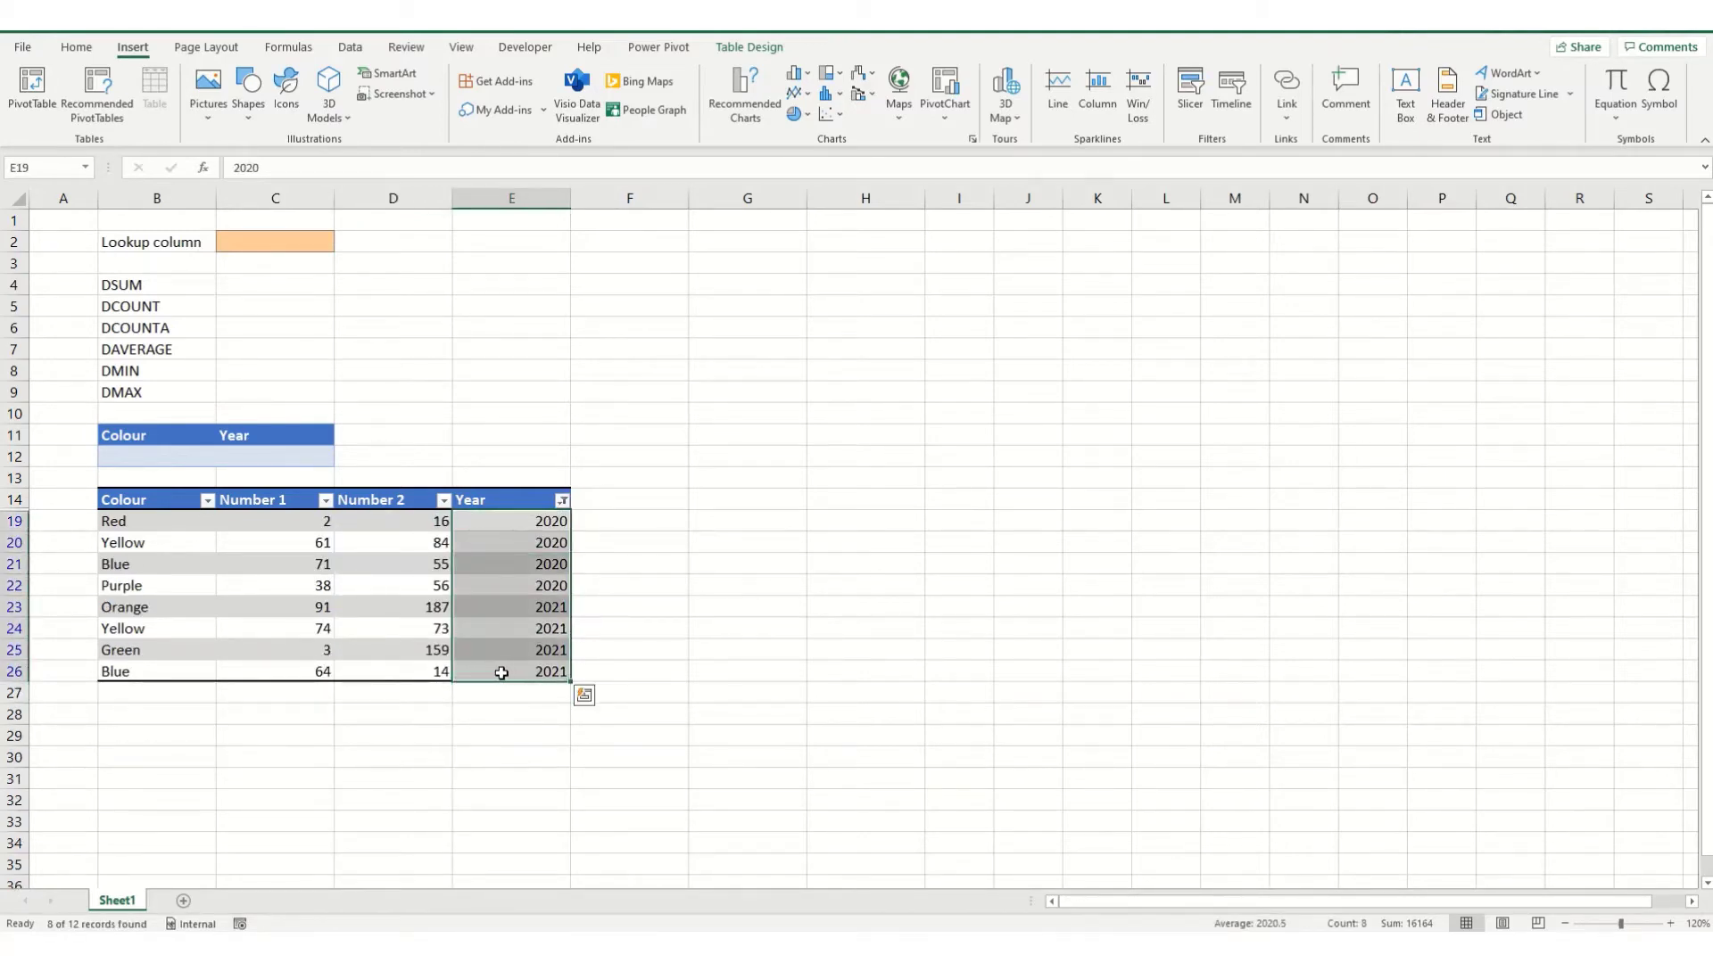
pyautogui.moveTo(265, 521); pyautogui.dragTo(283, 670)
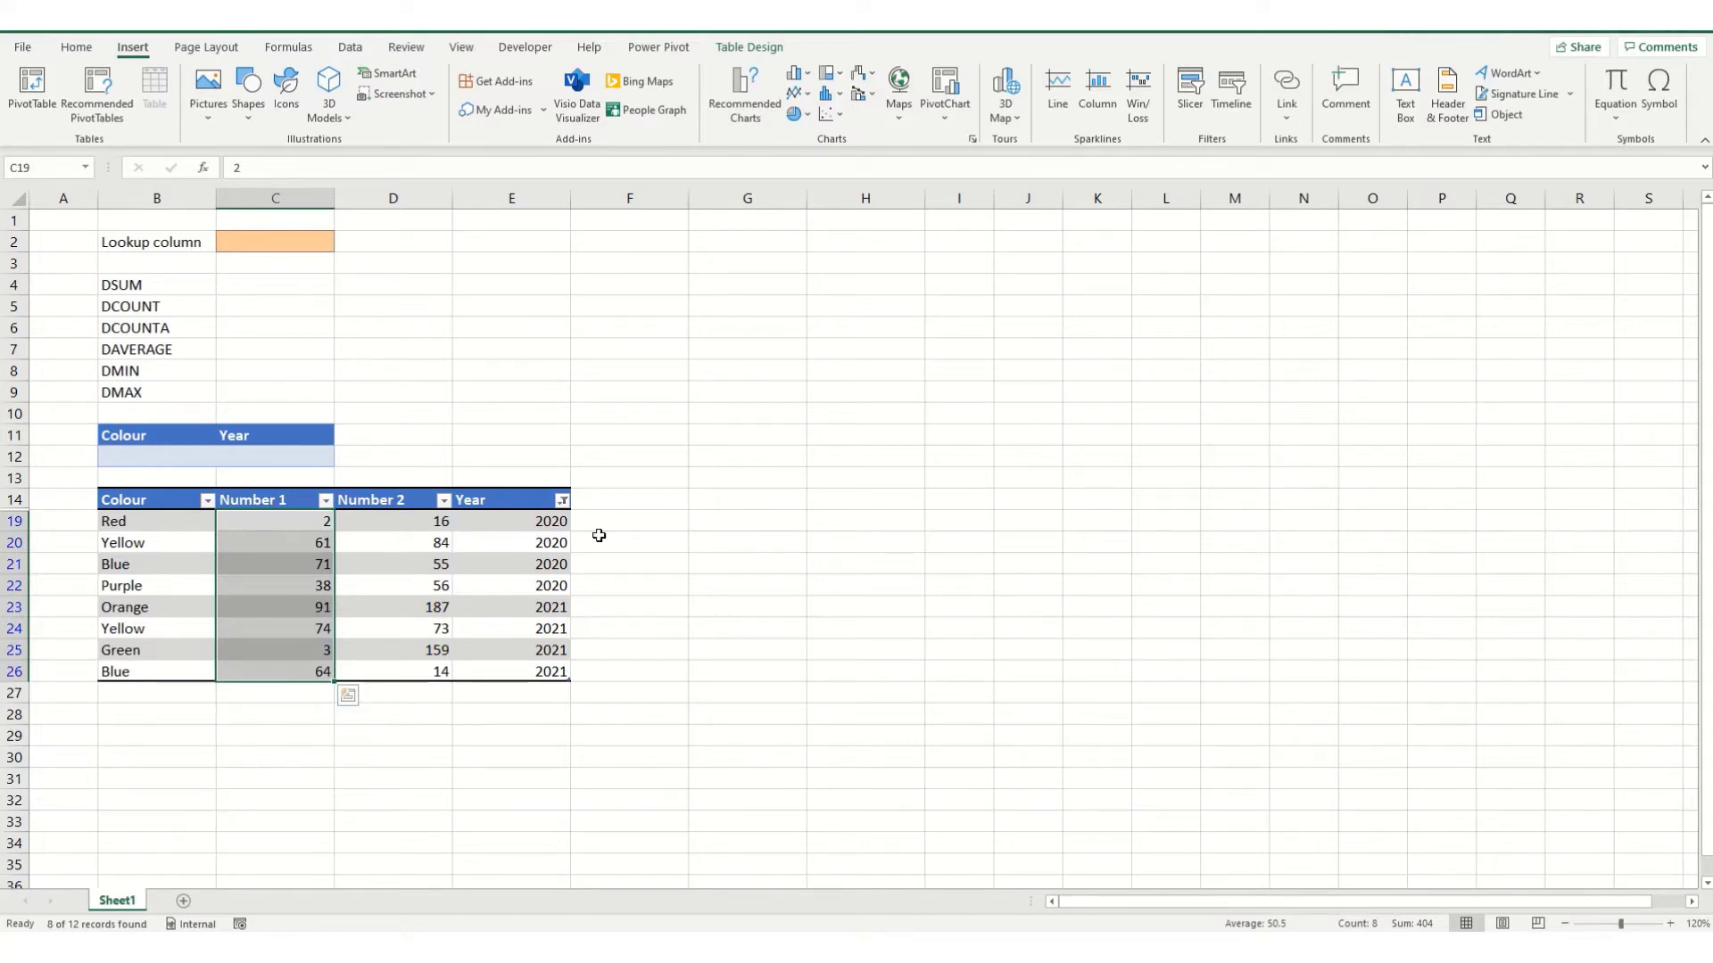
pyautogui.moveTo(134, 283); pyautogui.dragTo(171, 393)
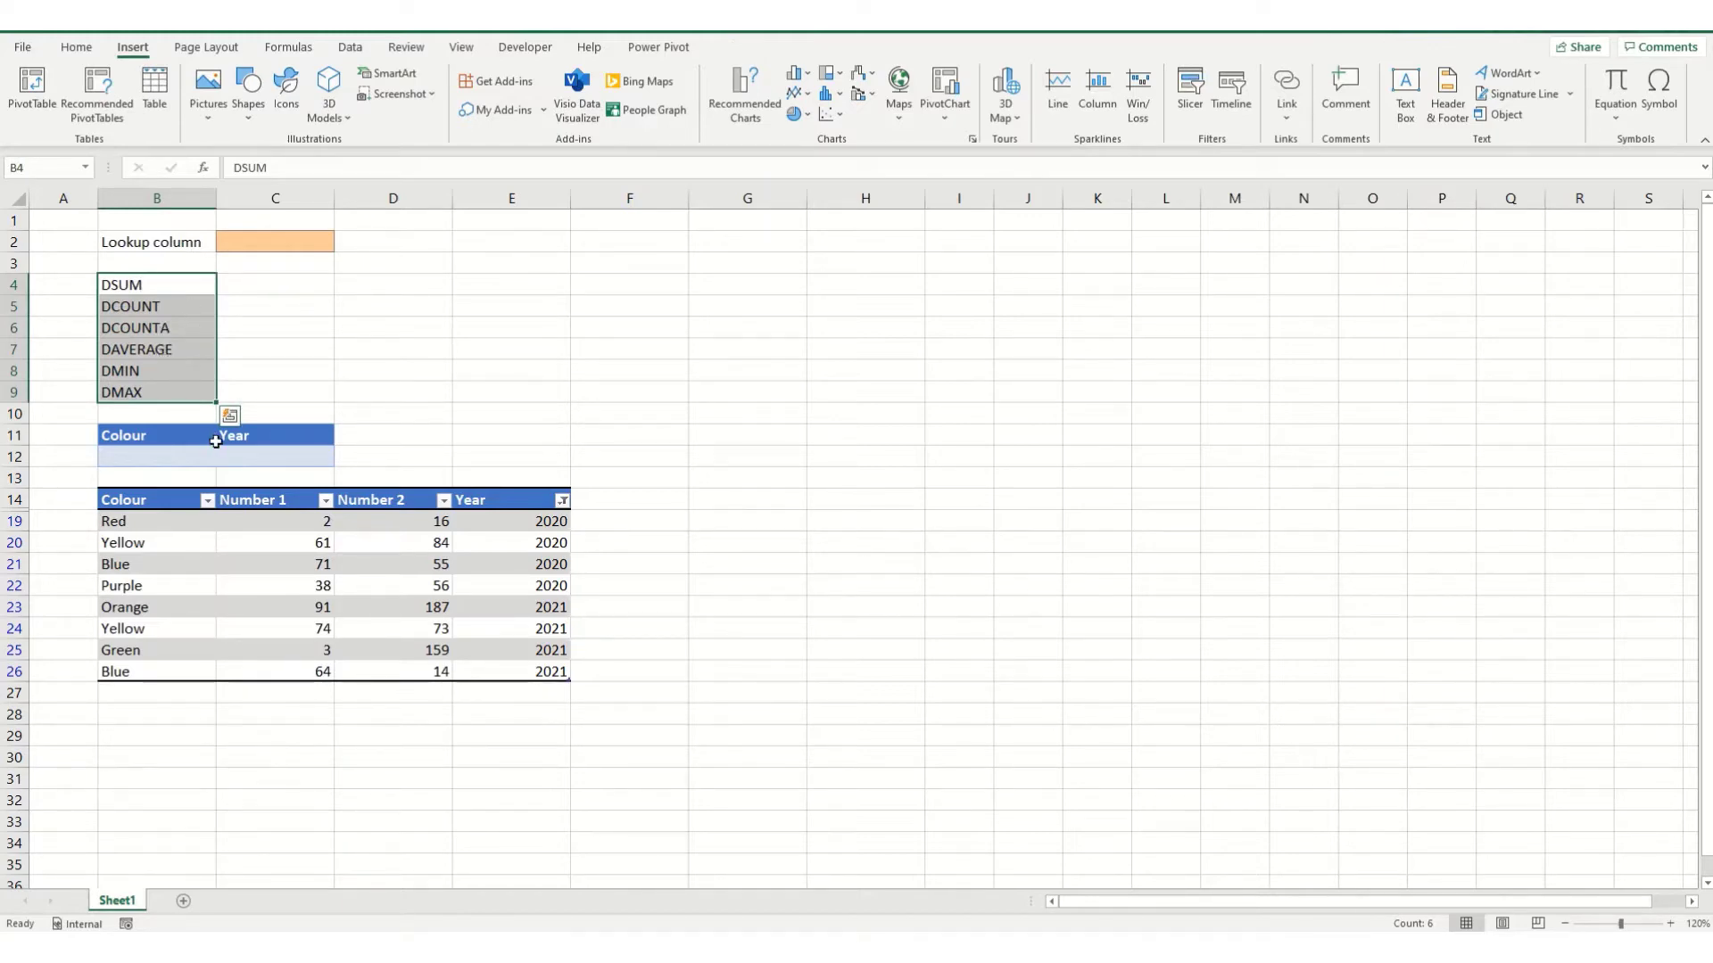
# - Reset the table's Year filter to show all years
pyautogui.click(562, 500)
pyautogui.click(403, 712)
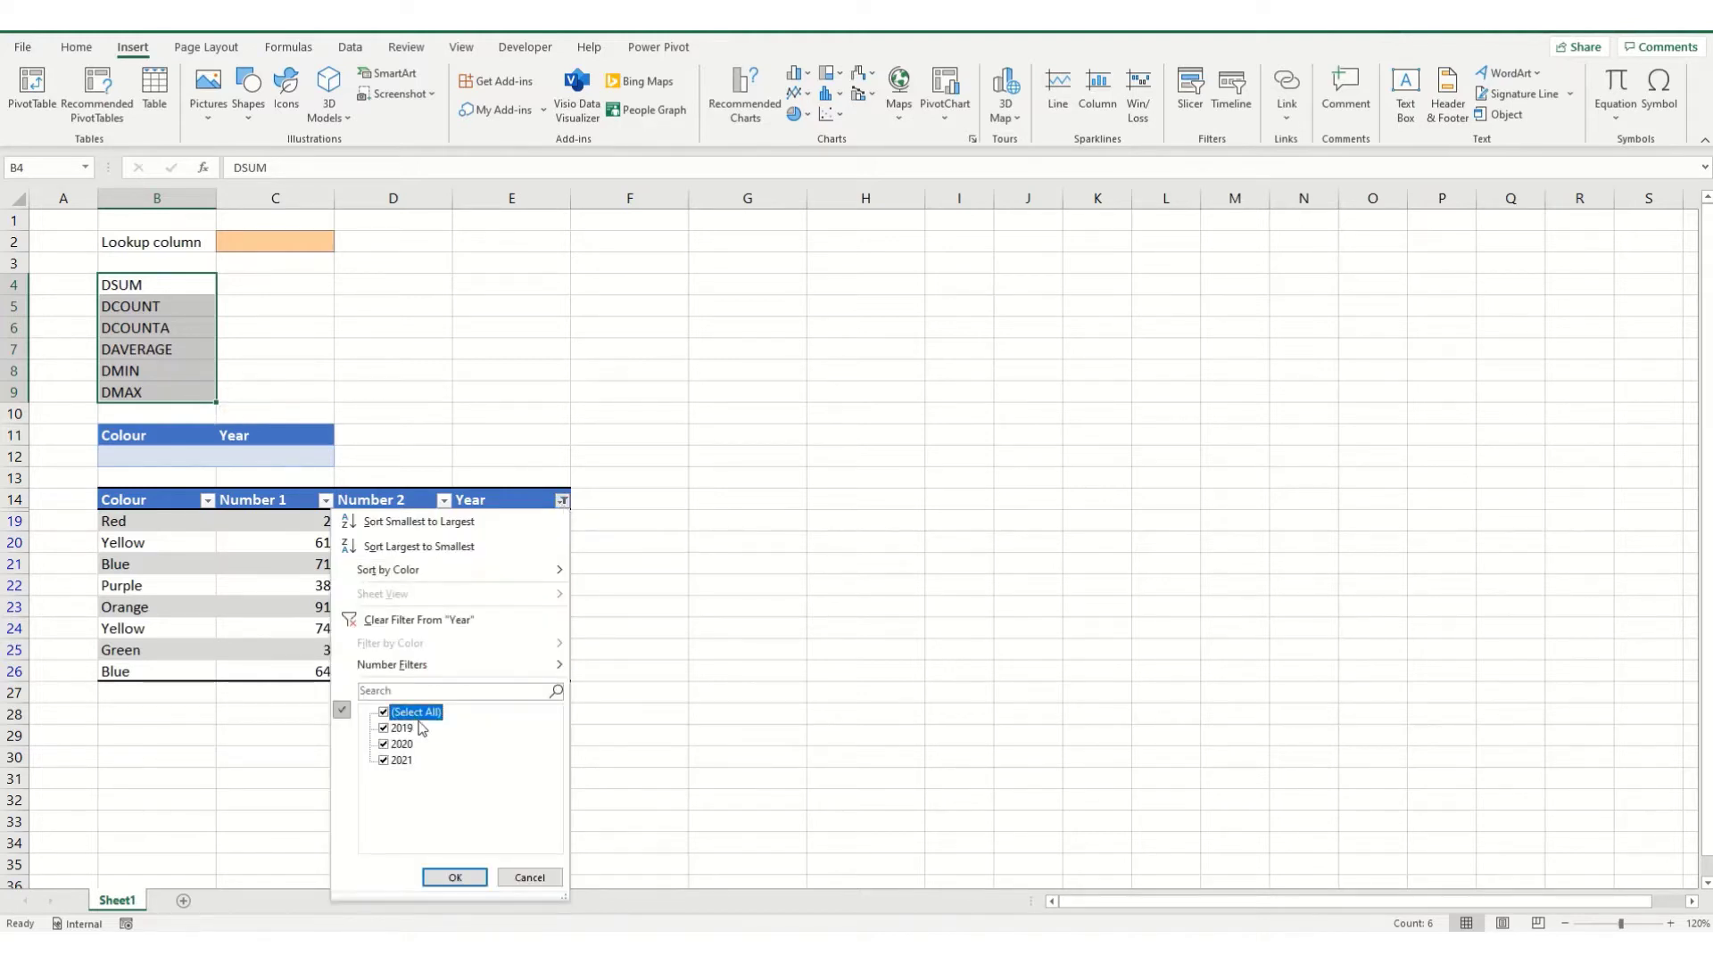
pyautogui.click(452, 882)
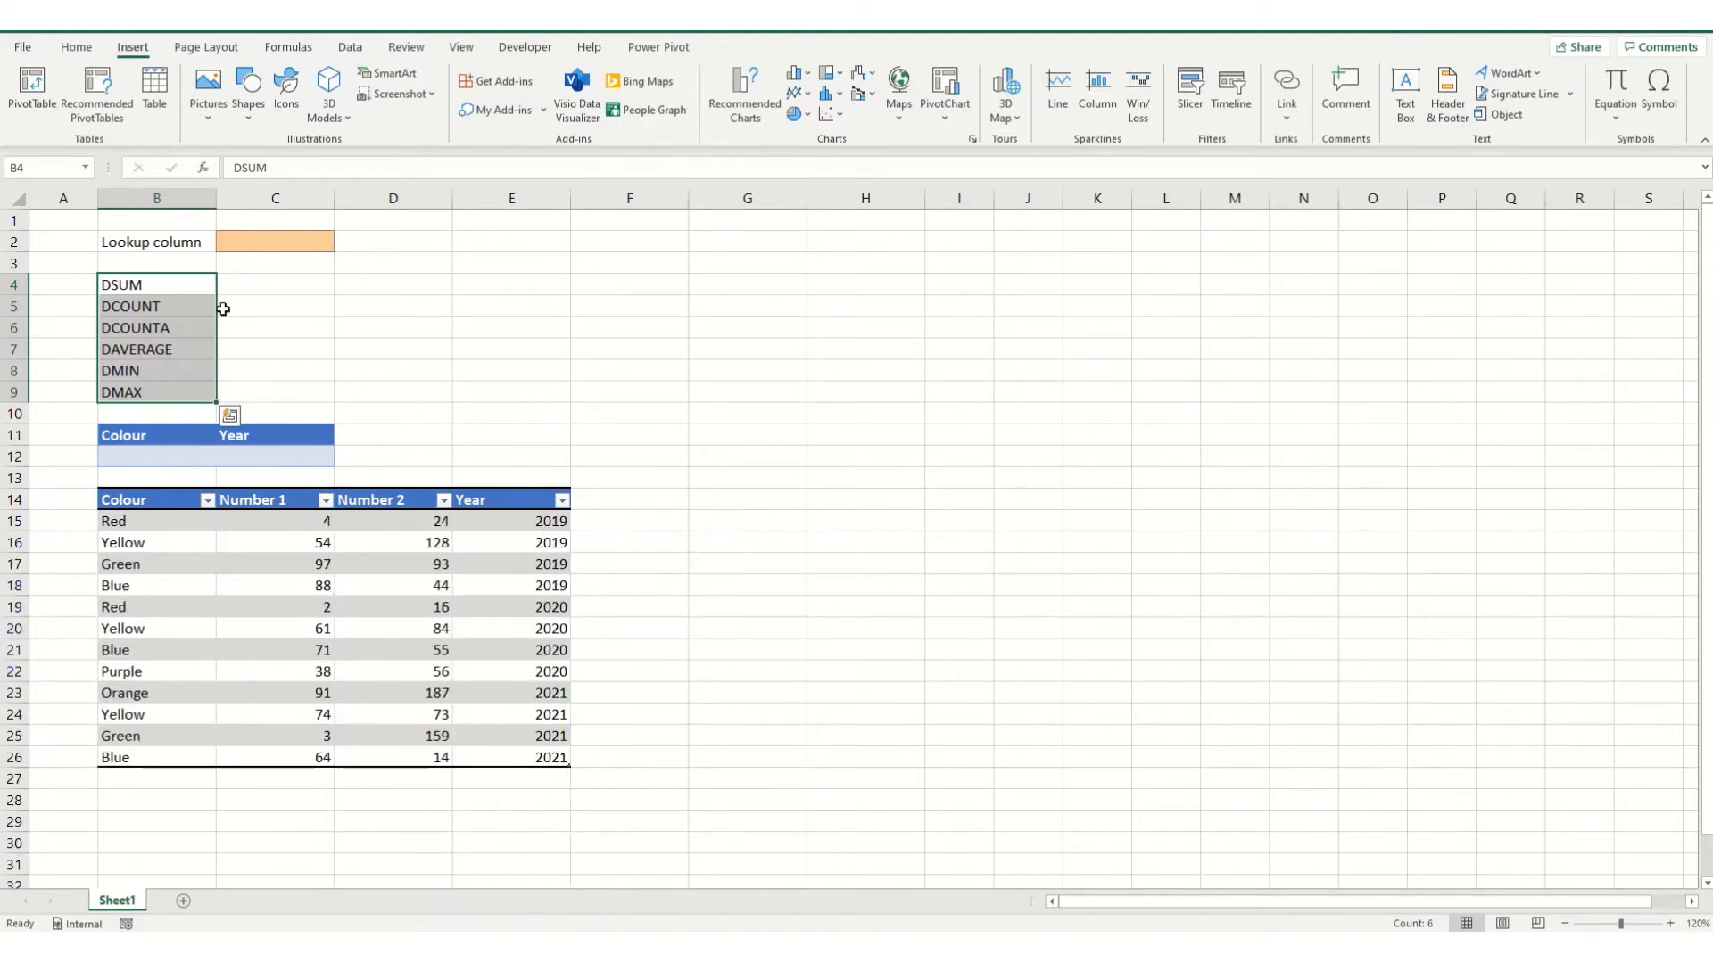
# - Enter a DSUM formula in C4 using all of Table1 including headers, field 2, and the absolute criteria range $B$11:$C$12
pyautogui.click(252, 287)
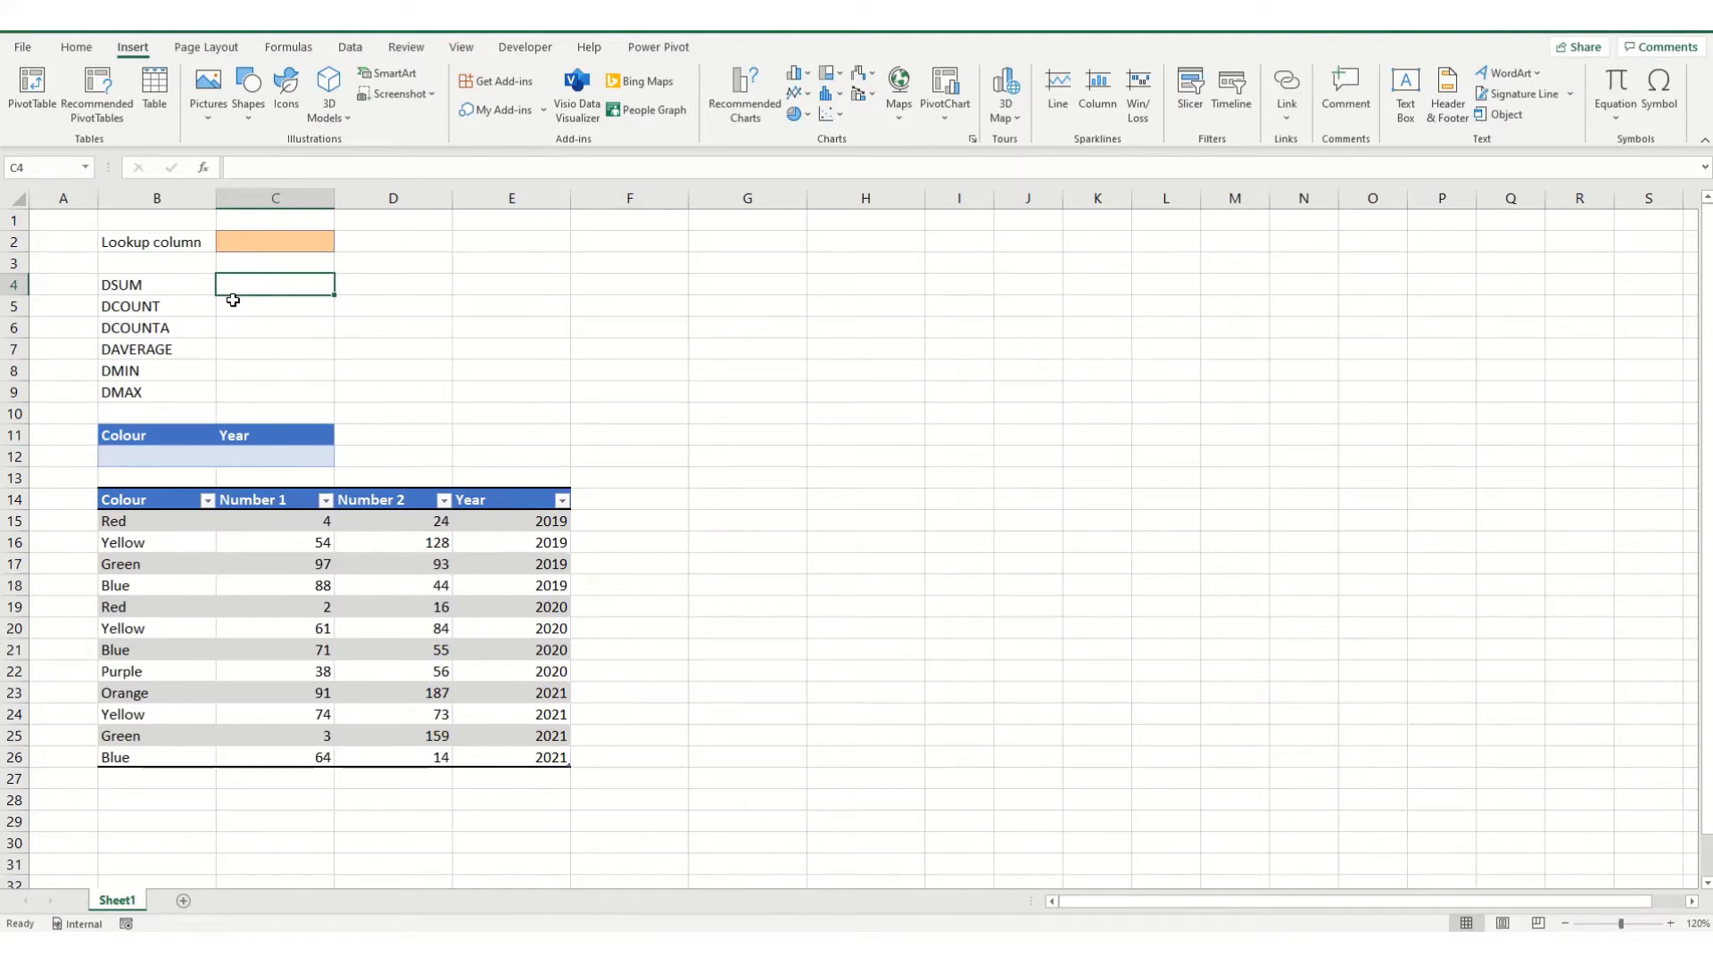
pyautogui.write('=d')
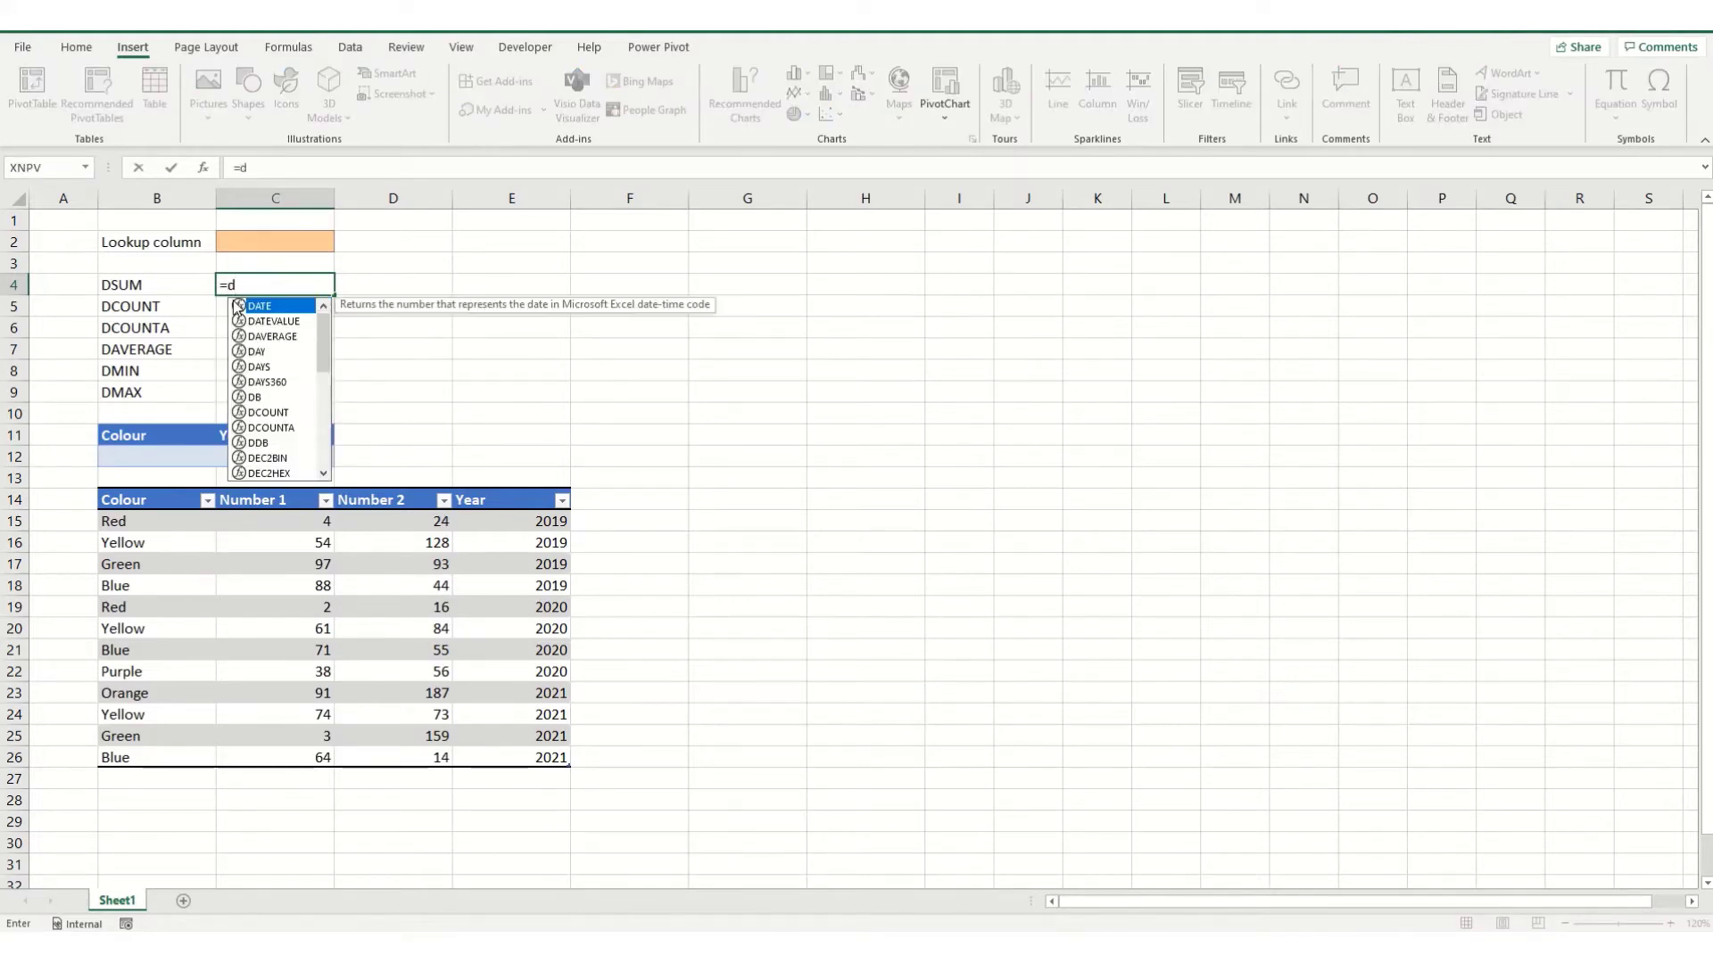
pyautogui.write('su')
pyautogui.press('Tab')
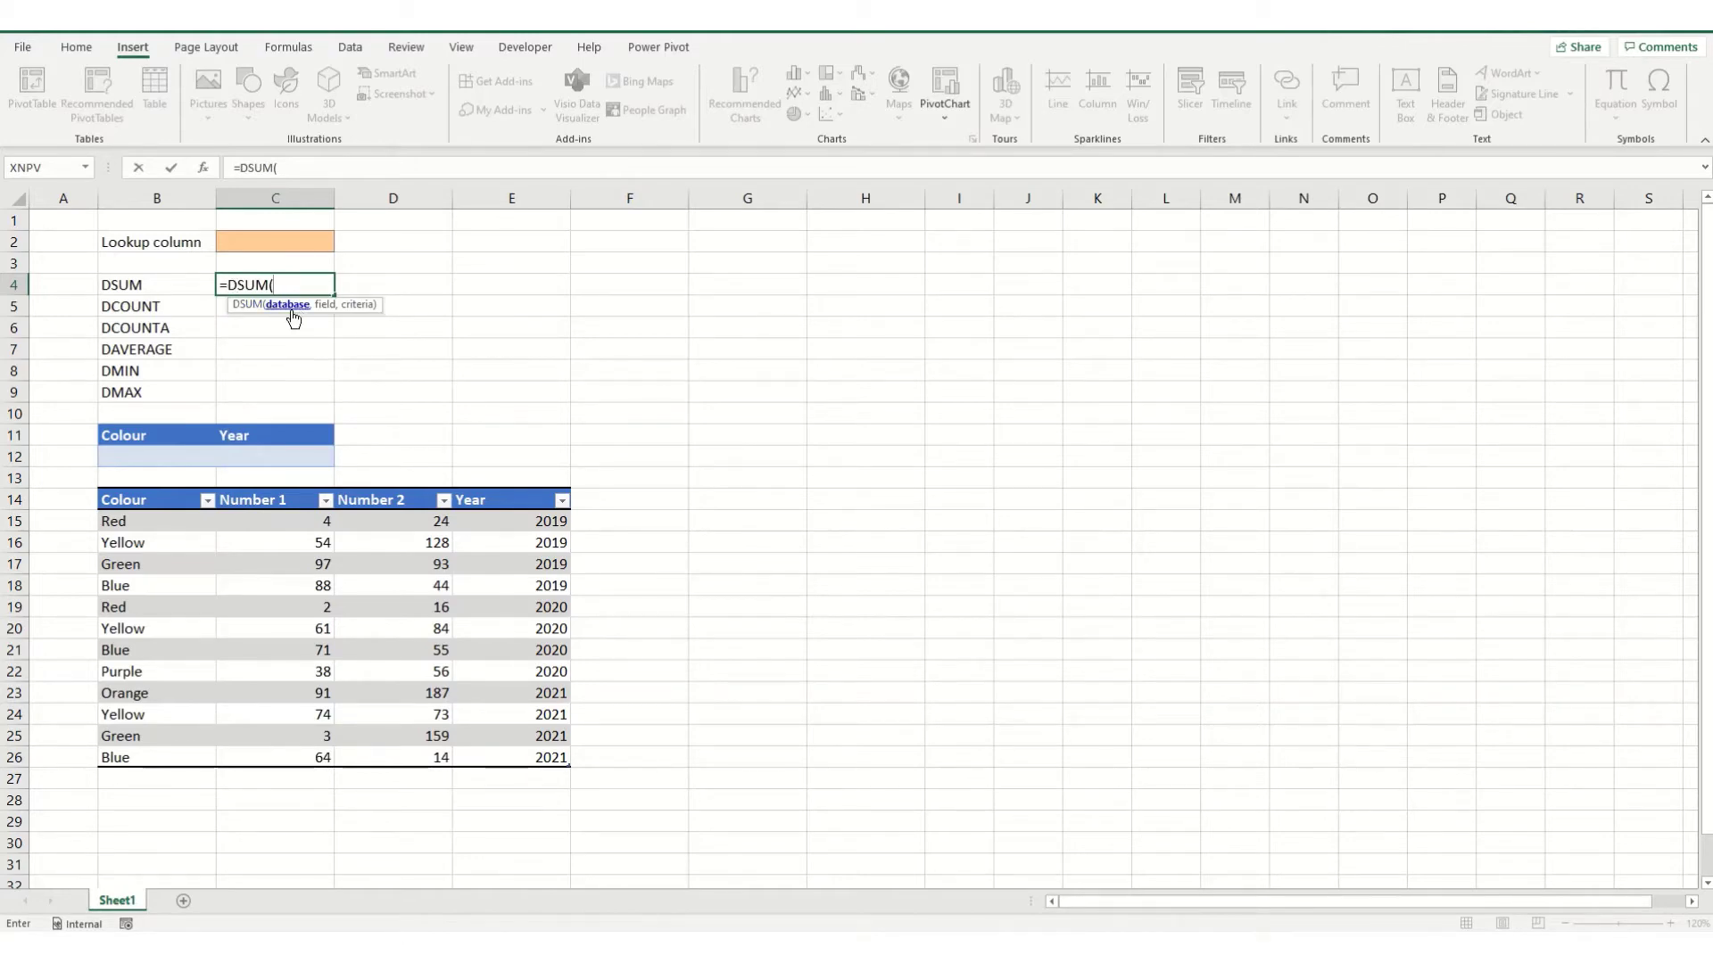
pyautogui.click(124, 500)
pyautogui.moveTo(124, 500); pyautogui.dragTo(565, 776)
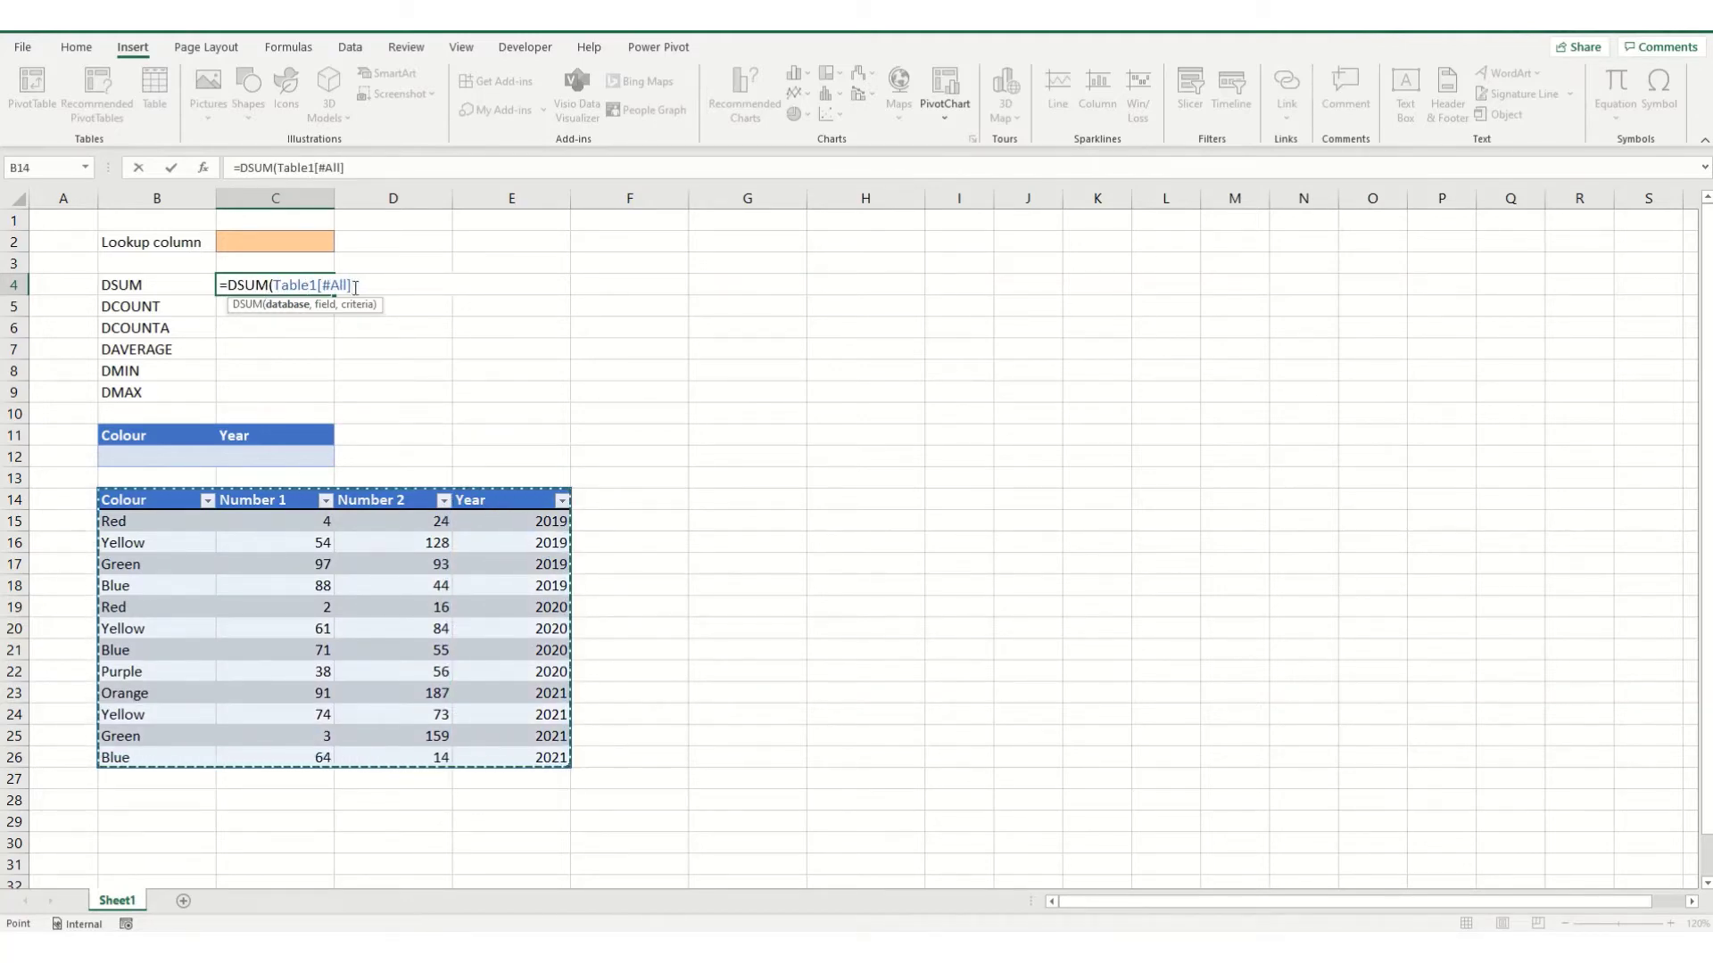
pyautogui.write(',2')
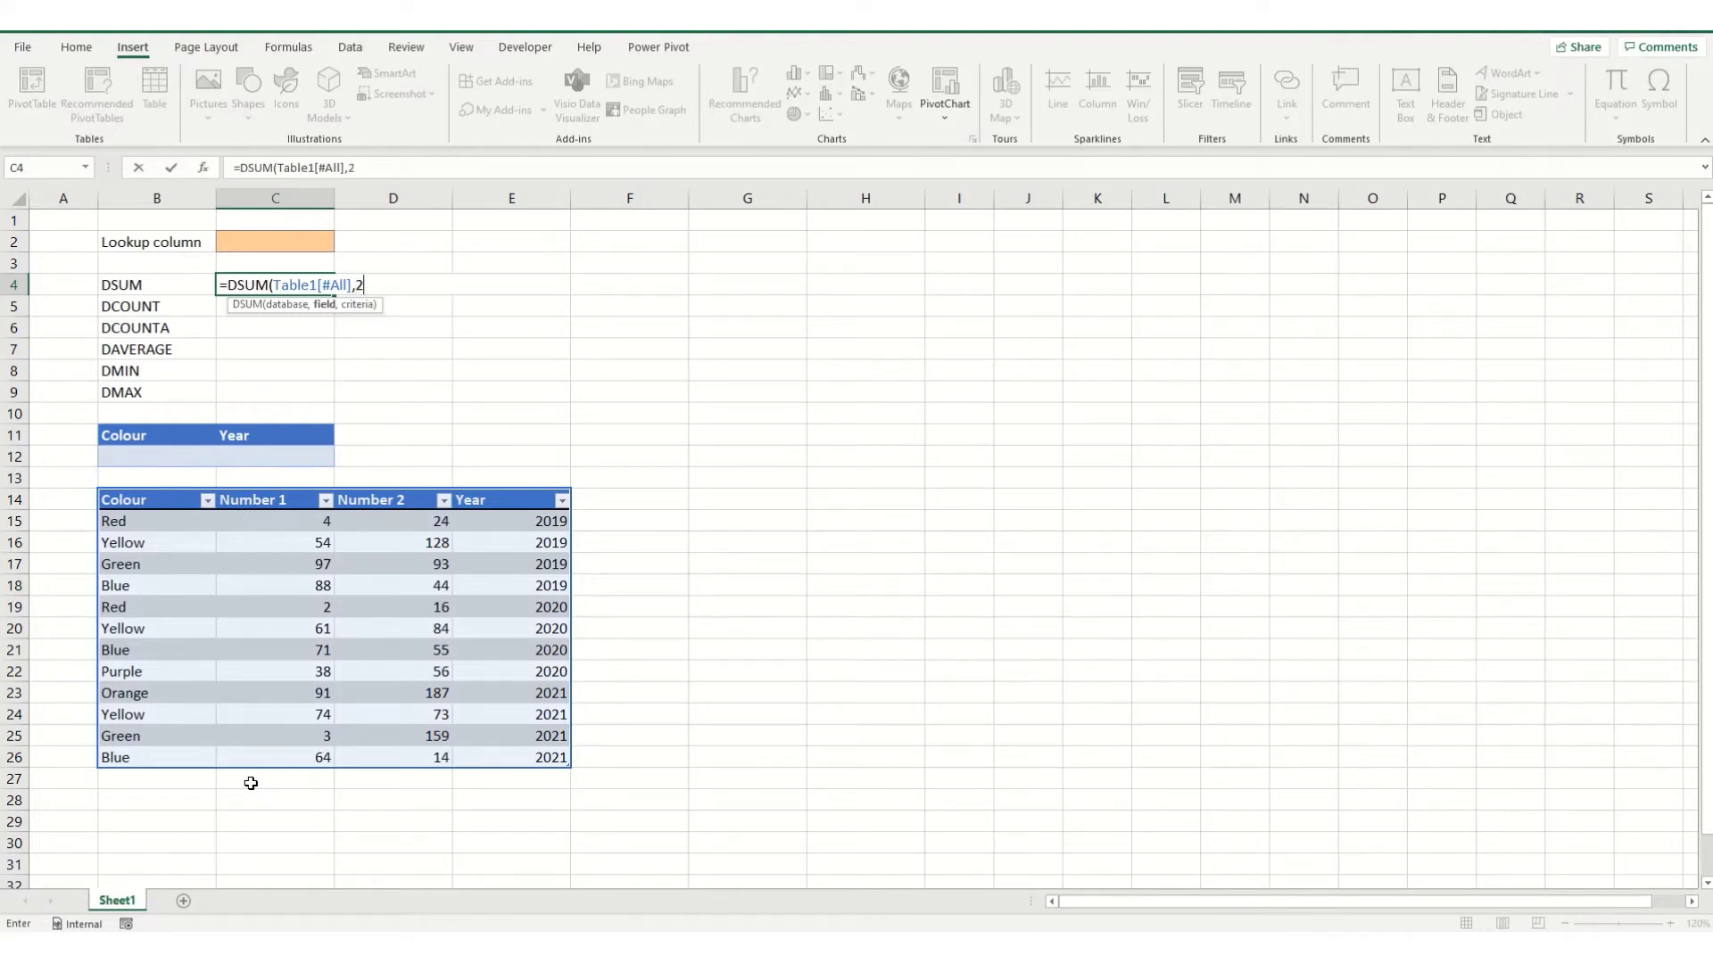
pyautogui.write(',')
pyautogui.moveTo(142, 435); pyautogui.dragTo(281, 460)
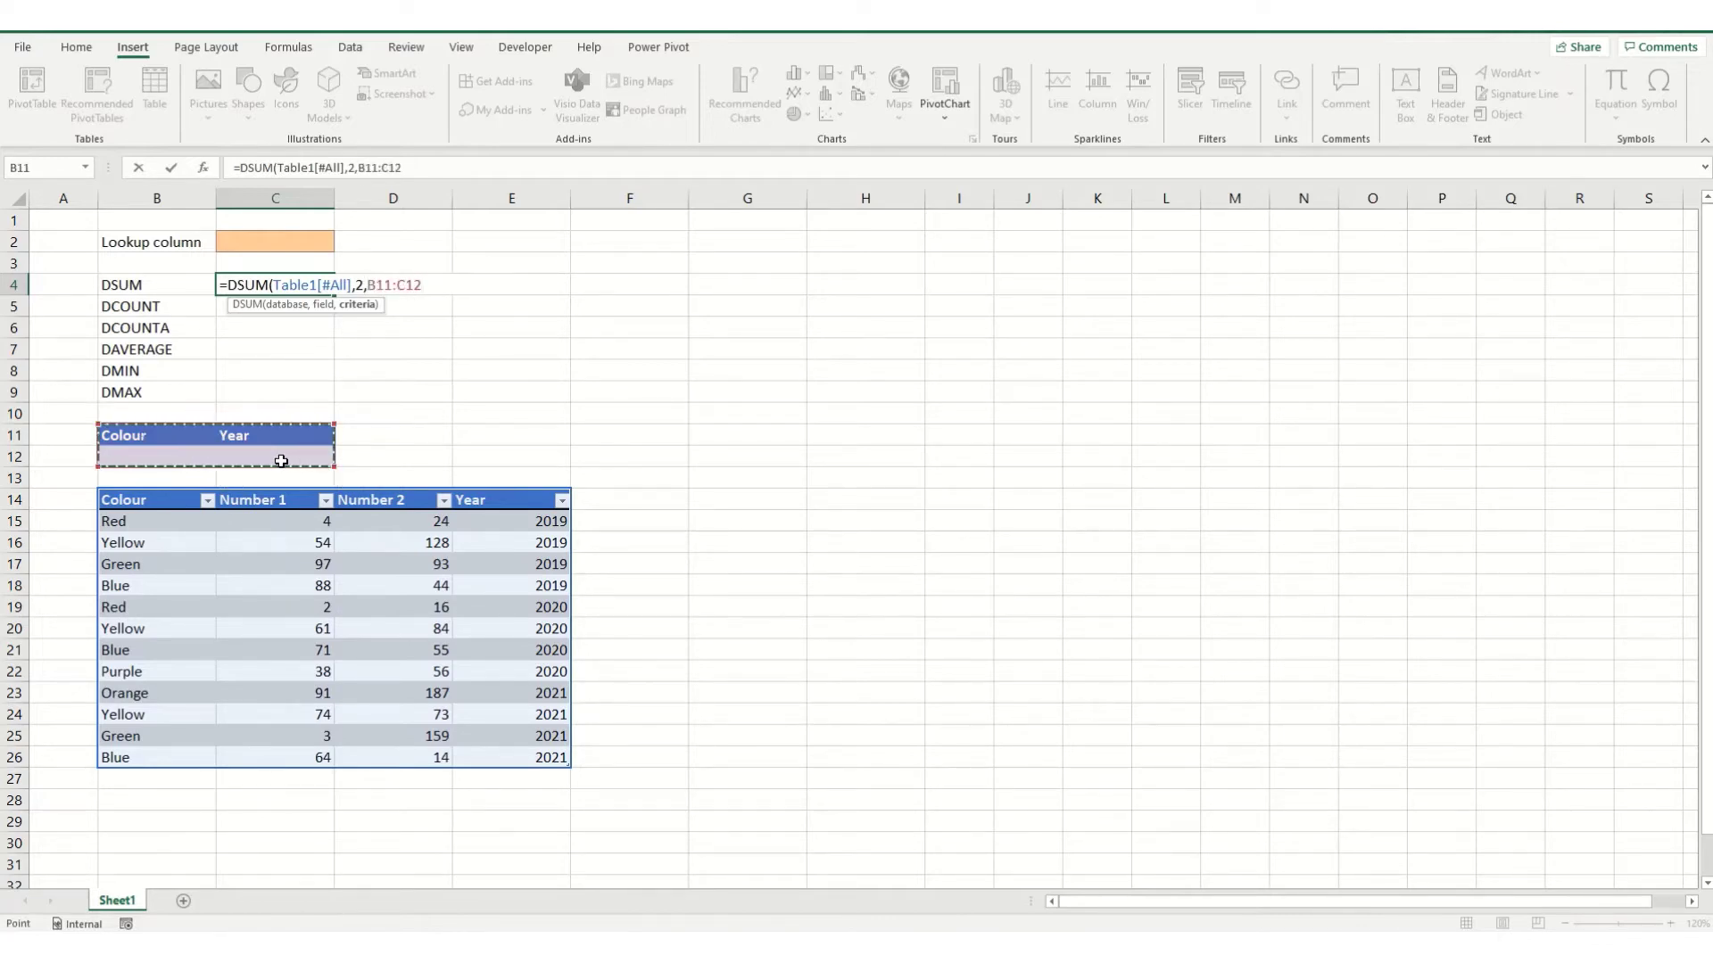
pyautogui.press('F4')
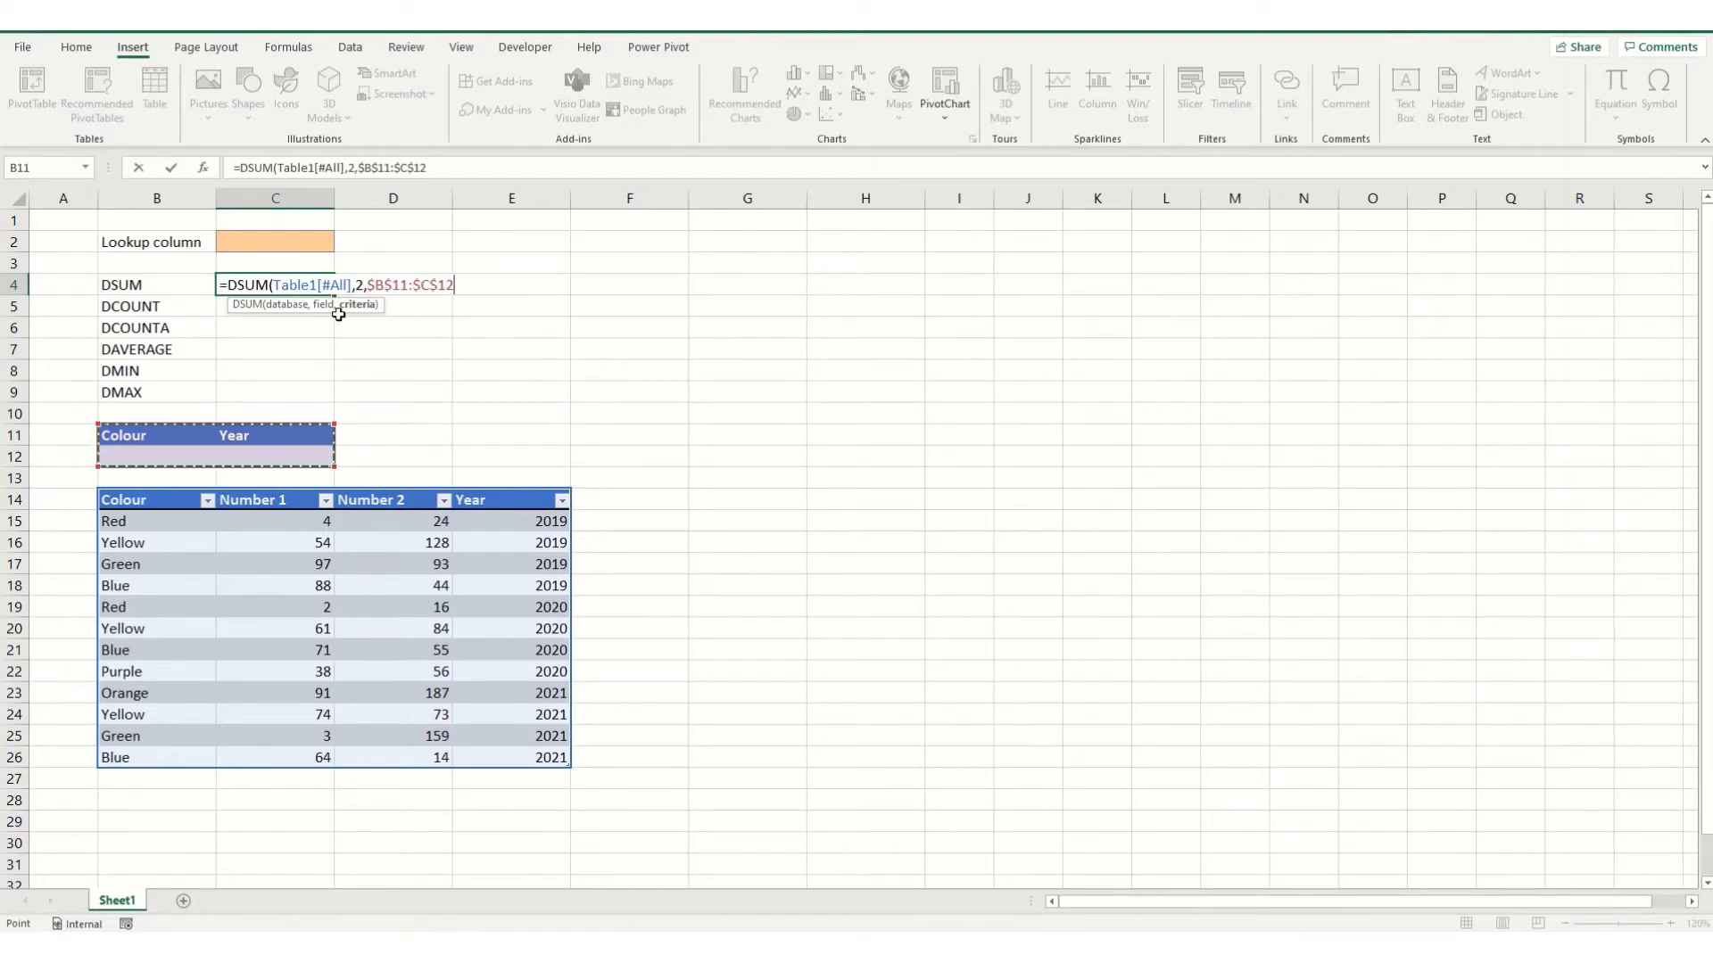
pyautogui.press('Return')
# - Check the DSUM result in C4 against the sum of all Number 1 values in the table
pyautogui.click(244, 291)
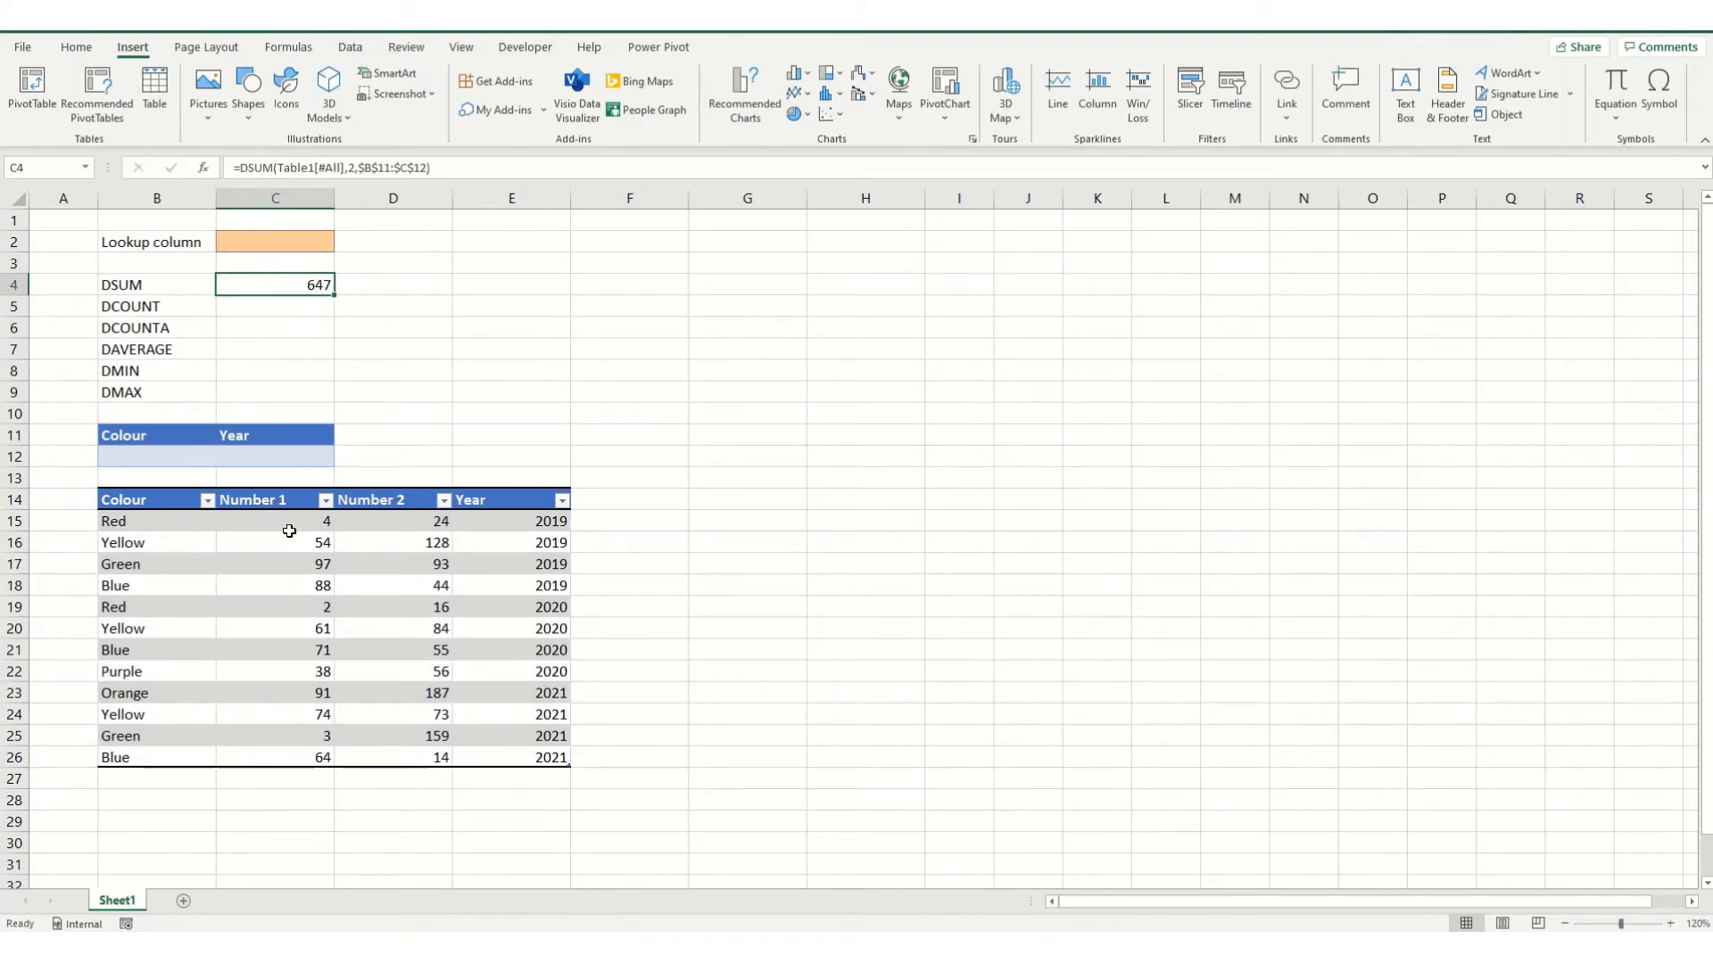
pyautogui.moveTo(289, 531); pyautogui.dragTo(283, 755)
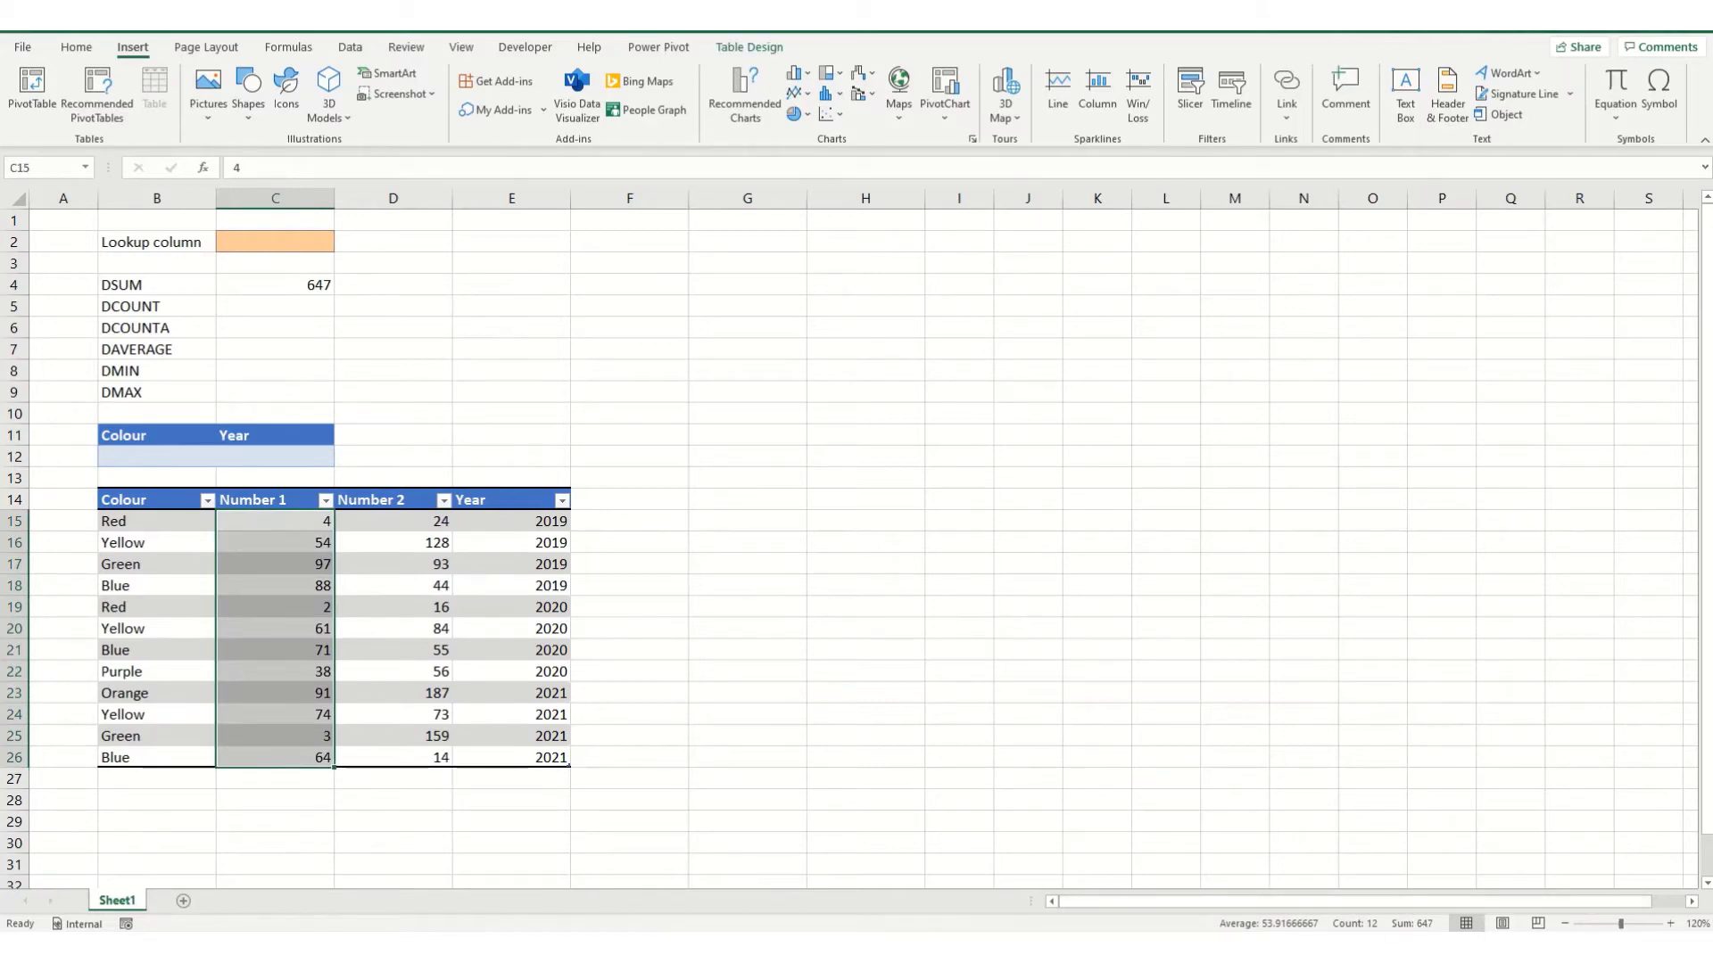
pyautogui.hotkey('ctrl', 'q')
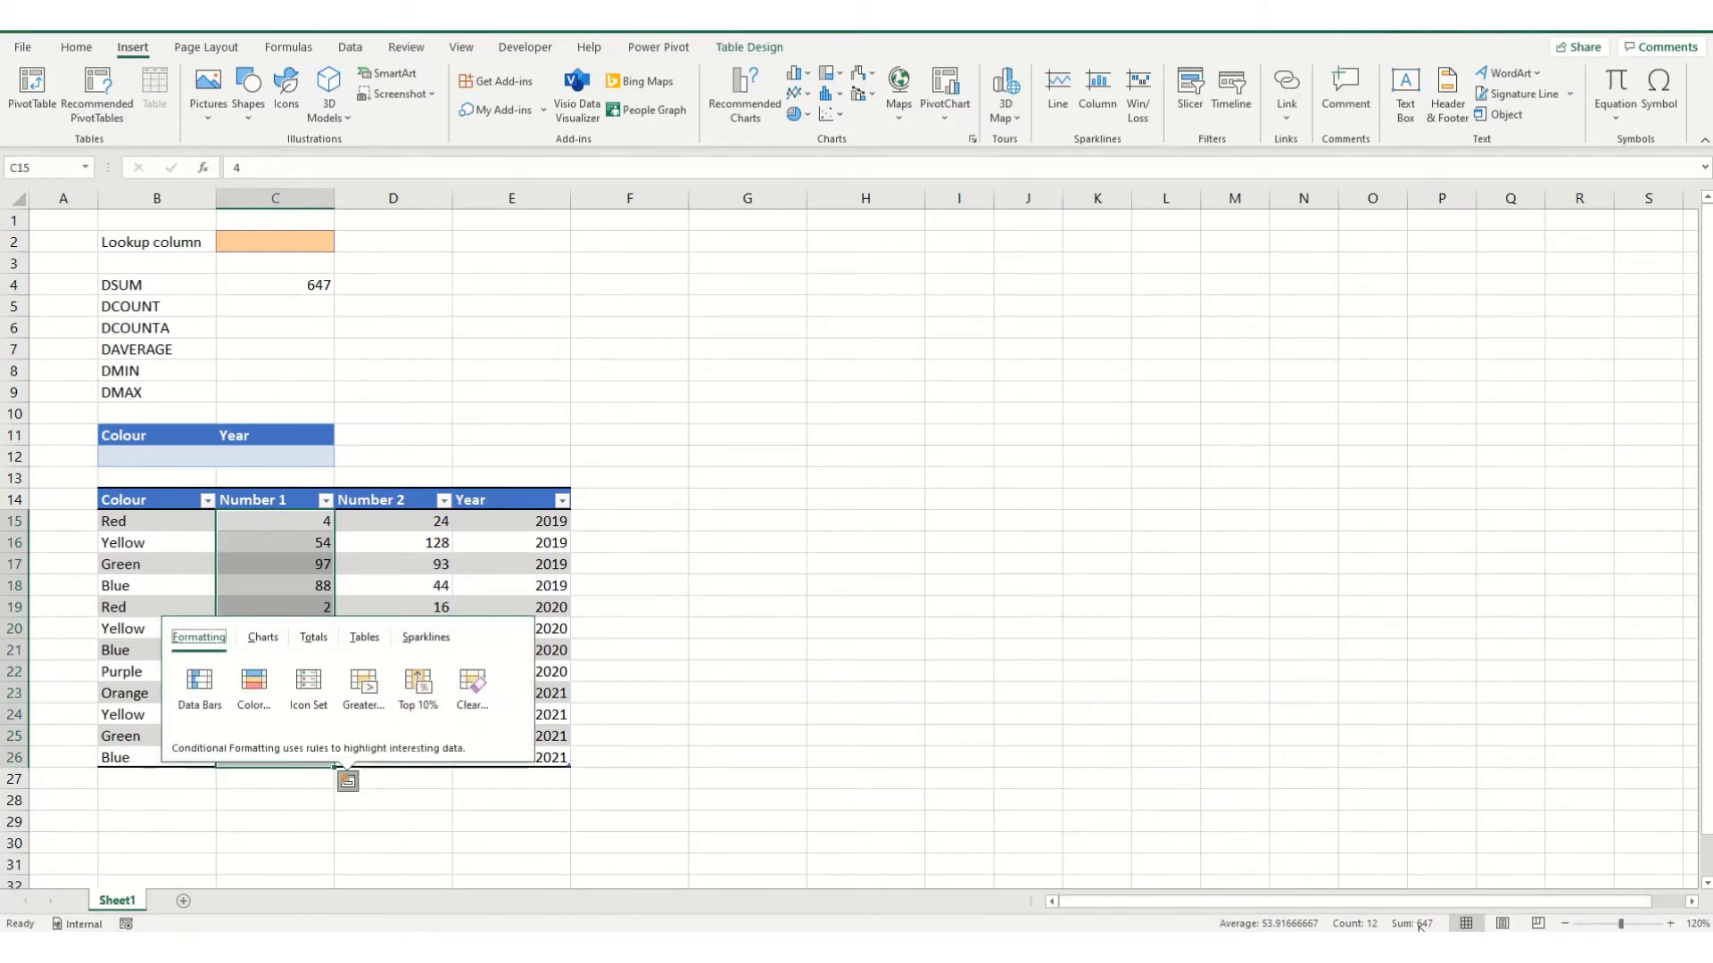
pyautogui.click(763, 629)
# - Set the Year criterion in C12 to <>2019 and compare the DSUM result with the Number 1 values for 2020 and 2021
pyautogui.click(263, 456)
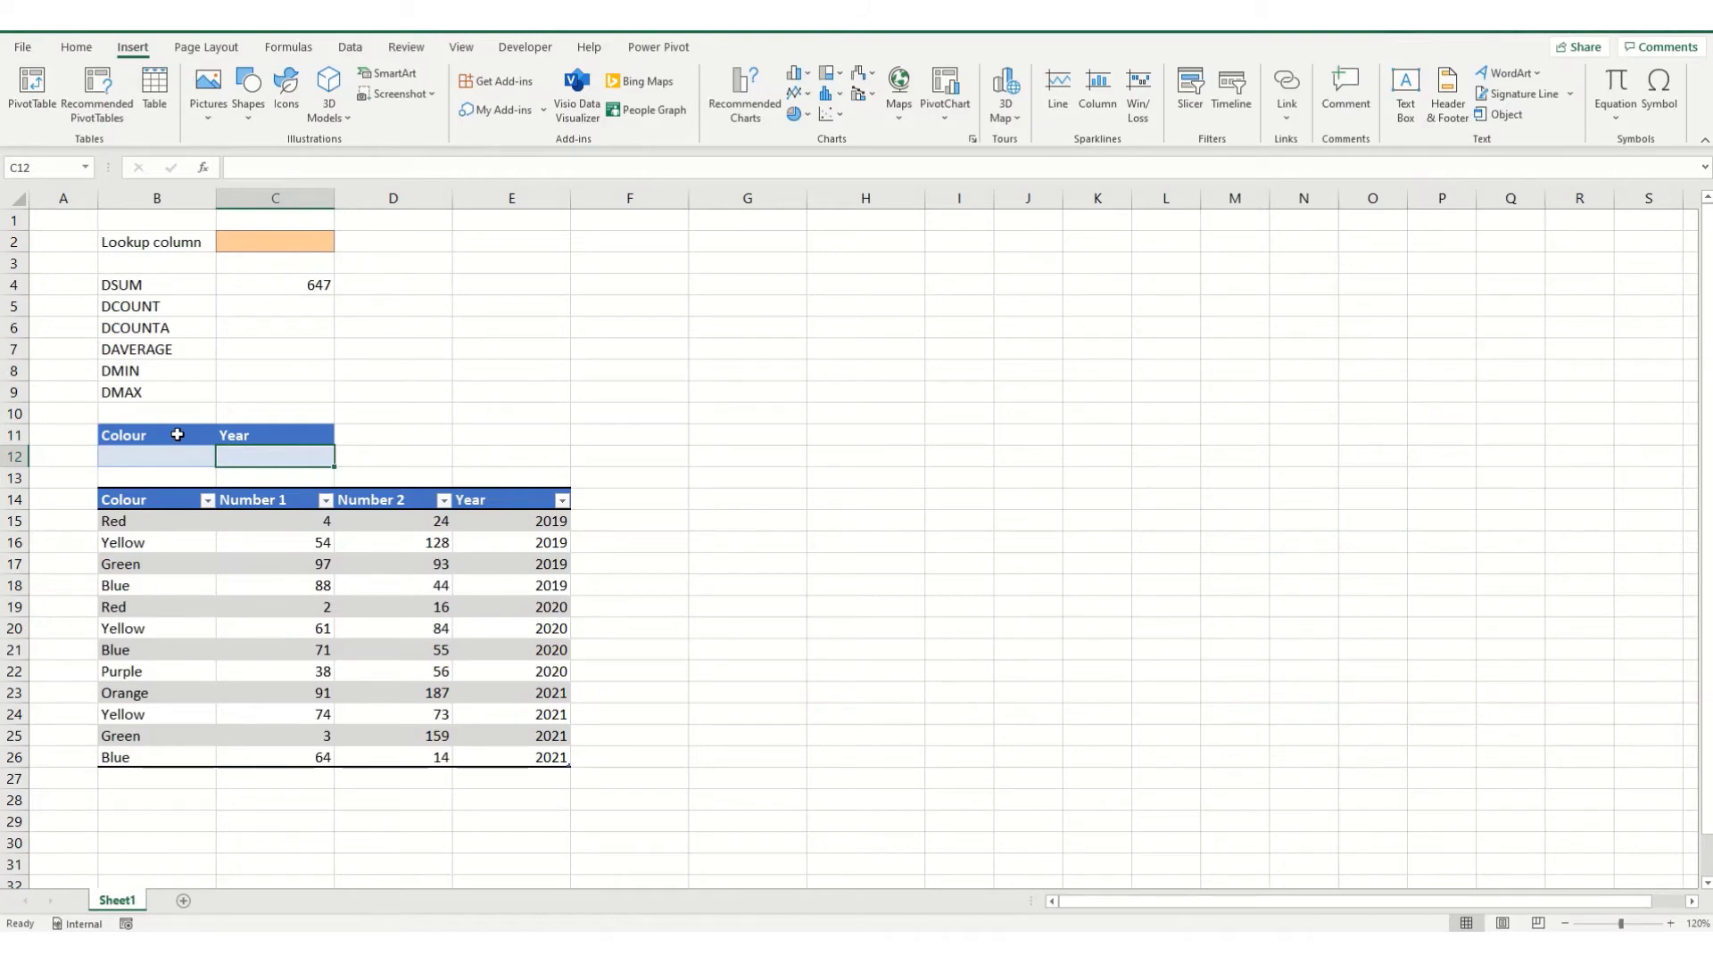
pyautogui.write('<')
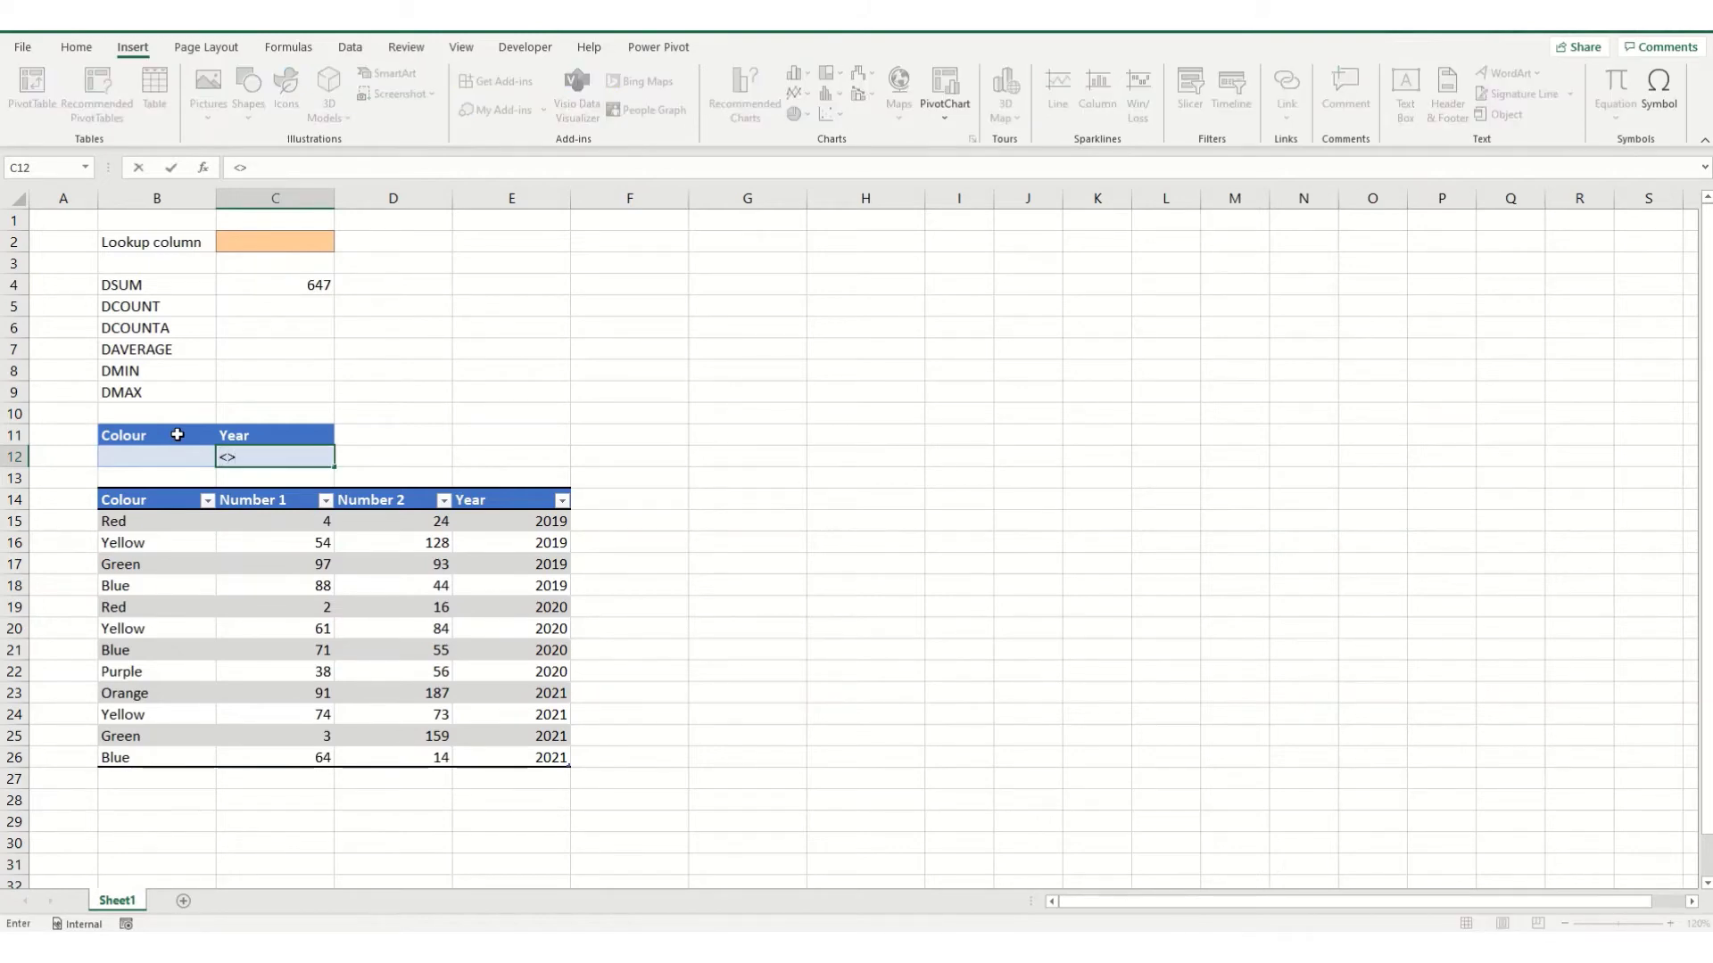
pyautogui.write('>2019')
pyautogui.press('Return')
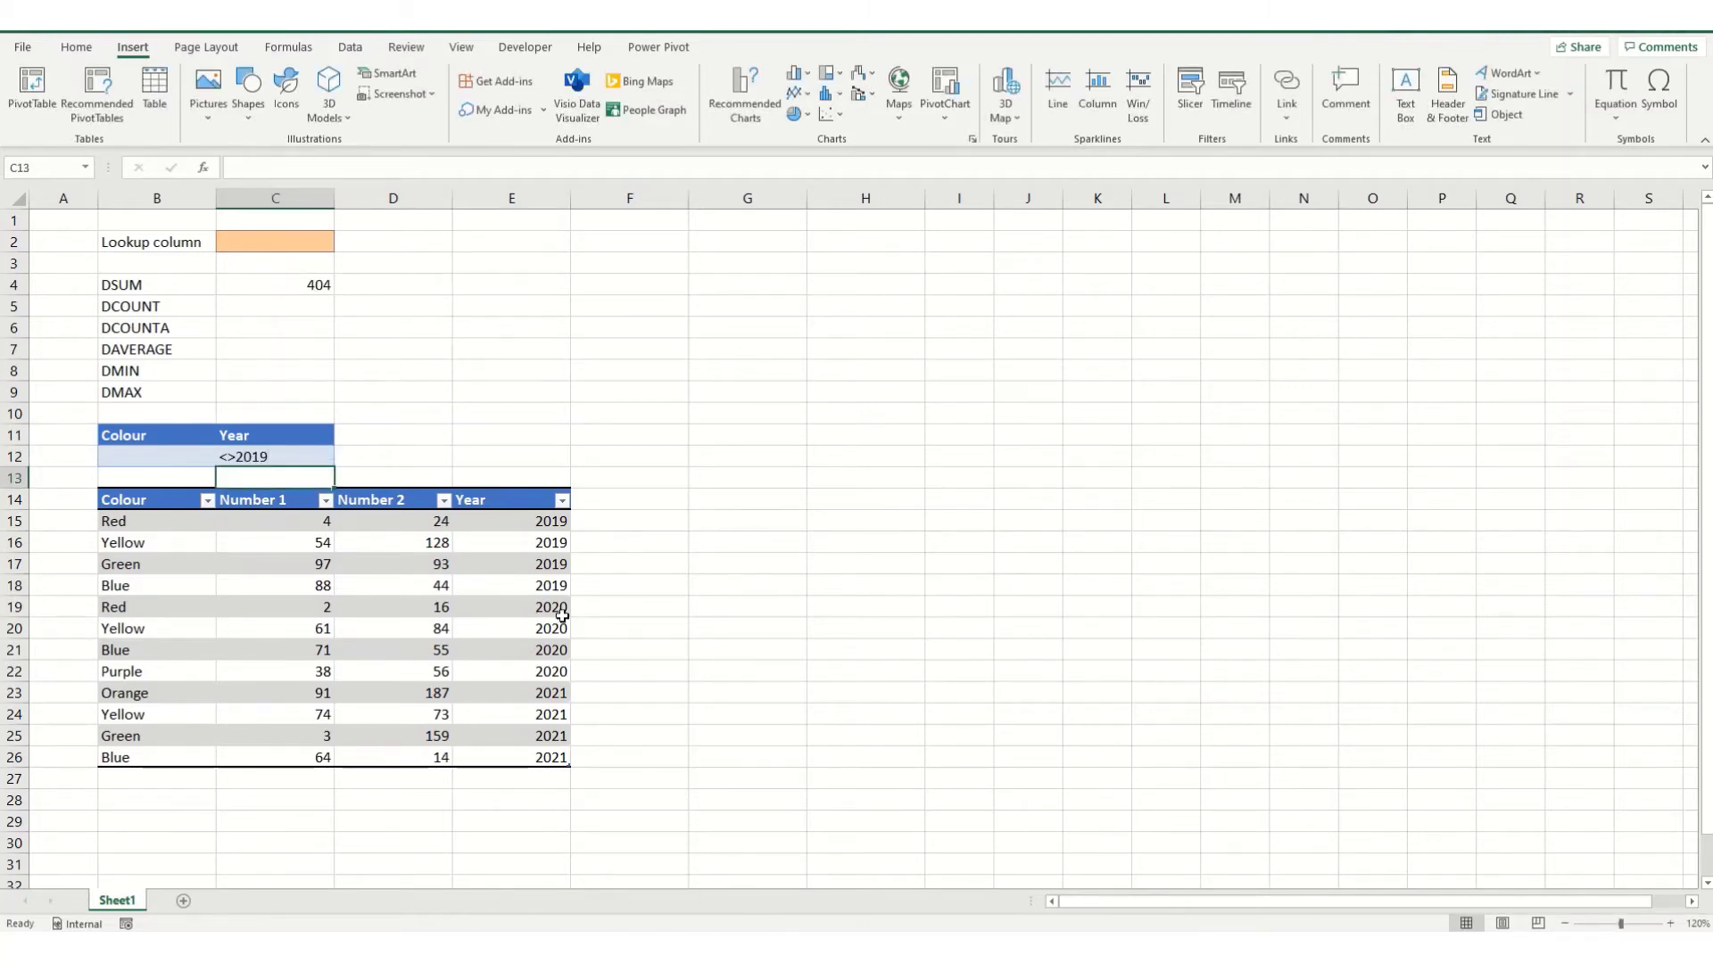
pyautogui.moveTo(318, 608); pyautogui.dragTo(476, 754)
pyautogui.moveTo(276, 760); pyautogui.dragTo(277, 761)
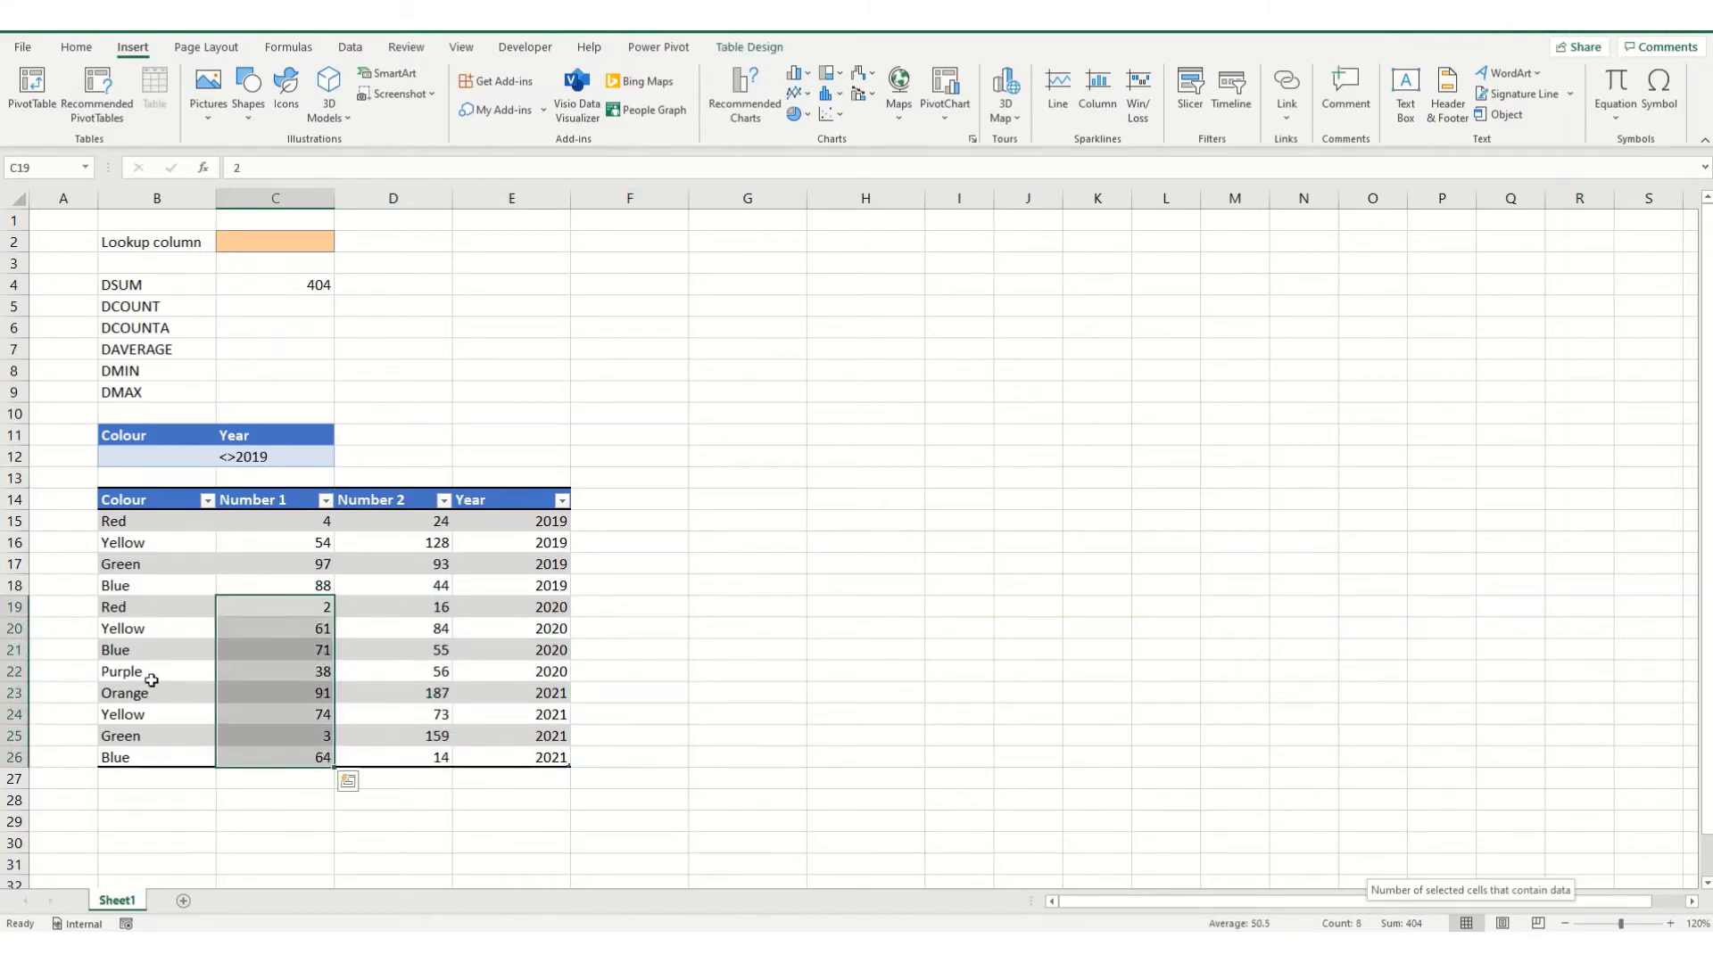
# - Change the Year criterion in C12 to >2019
pyautogui.click(237, 455)
pyautogui.doubleClick(237, 456)
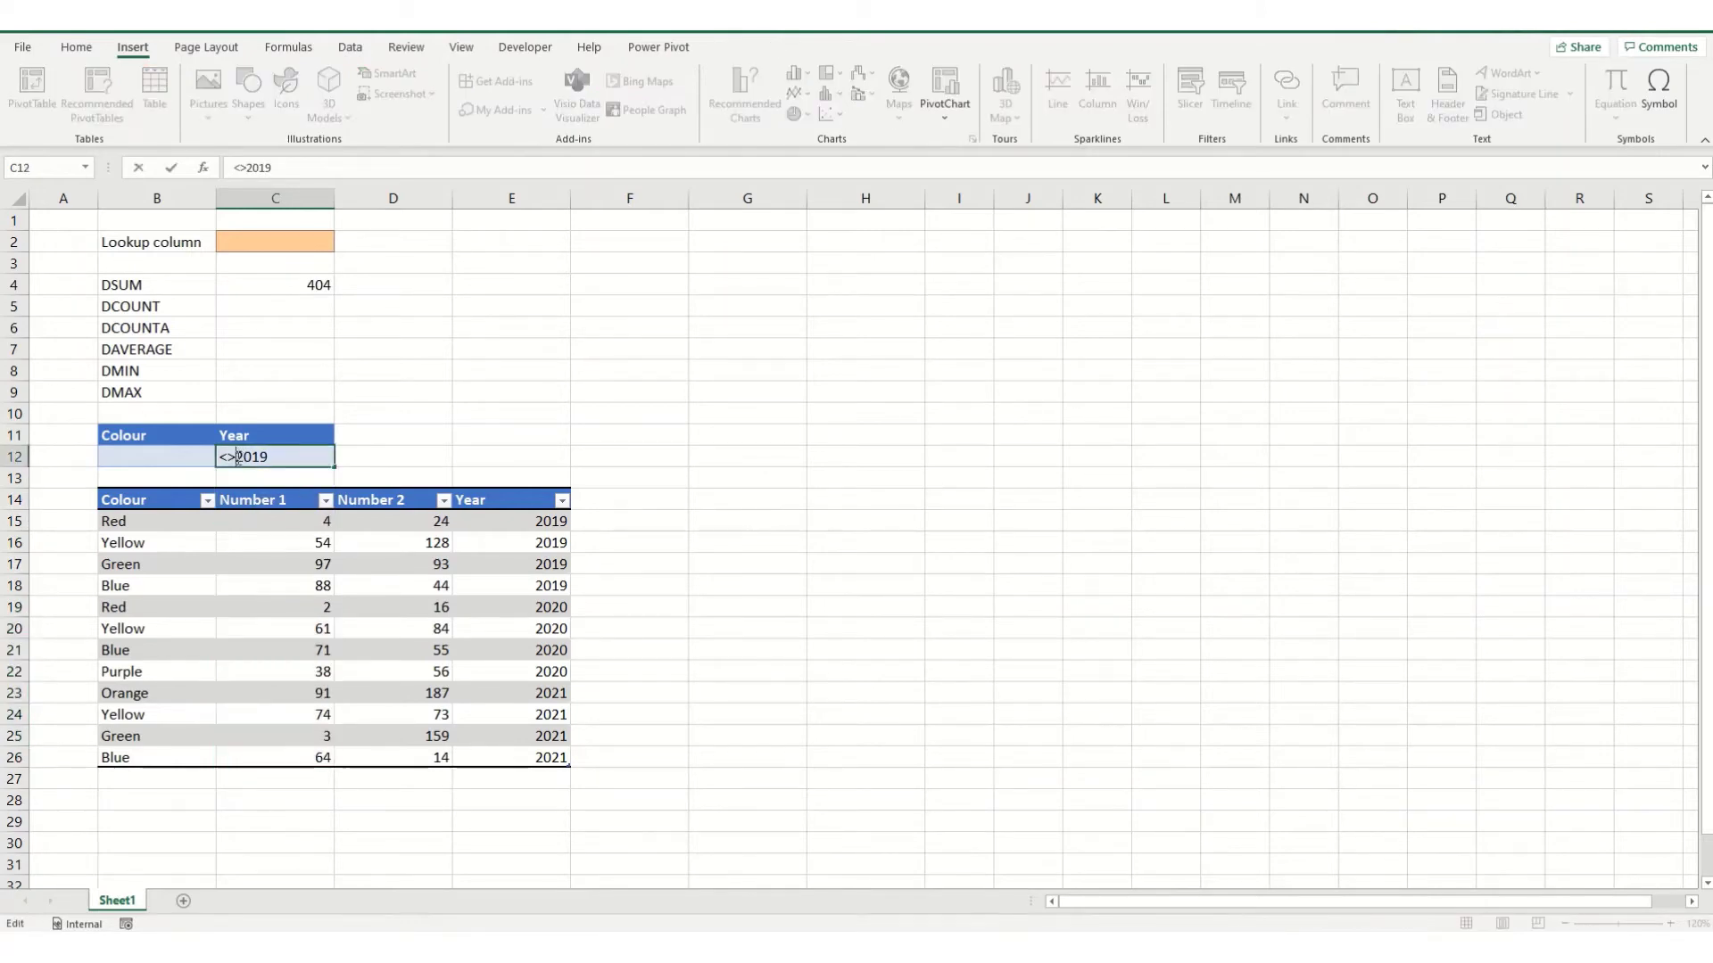
pyautogui.press('BackSpace')
pyautogui.press('BackSpace')
pyautogui.write('>')
pyautogui.press('Return')
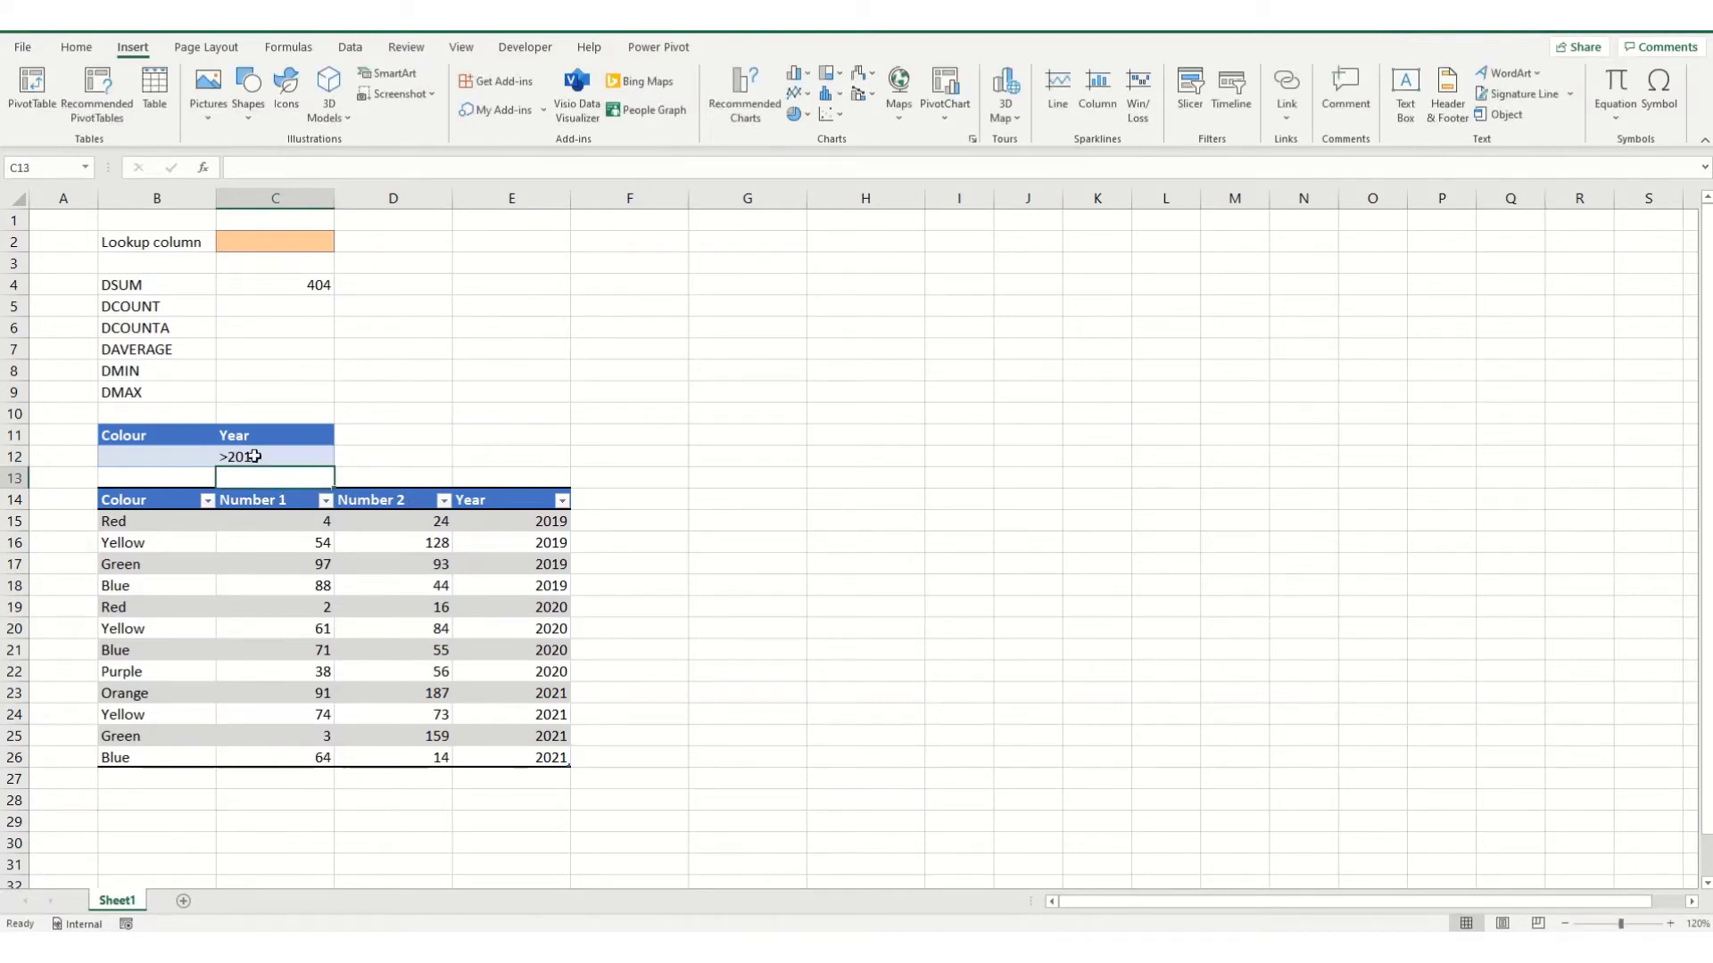
# - Set the Year criterion in C12 to 2020 and check the DSUM result against the Number 1 values for that year
pyautogui.click(255, 454)
pyautogui.write('2')
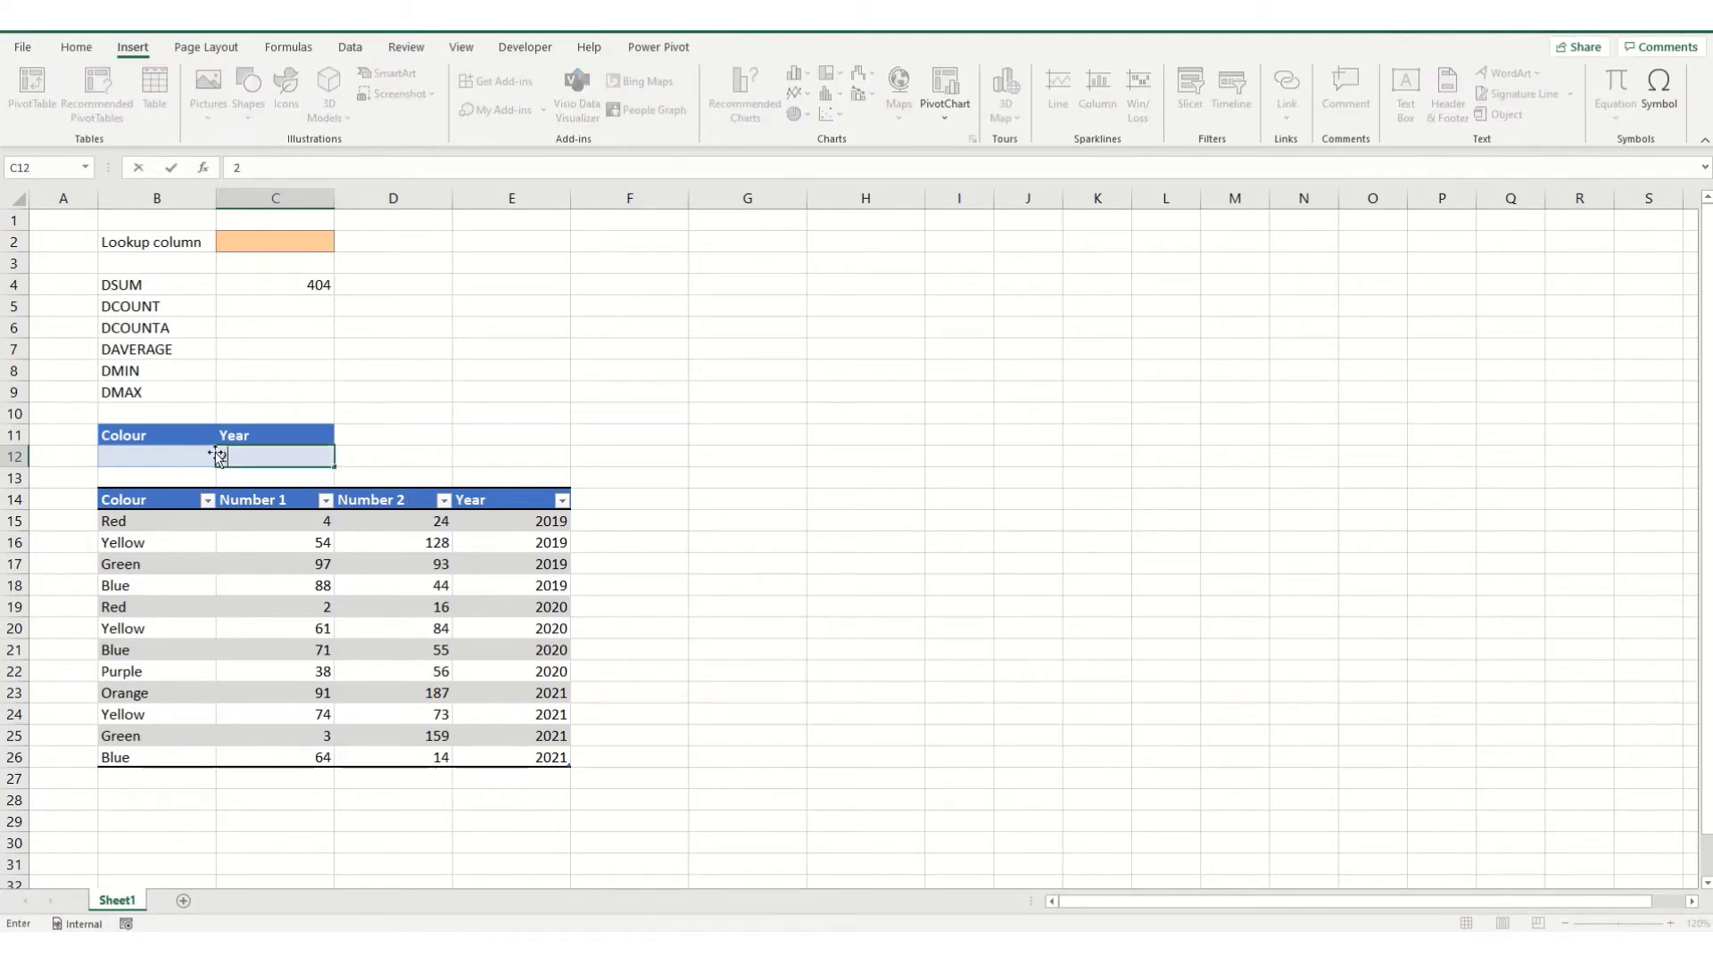
pyautogui.write('020')
pyautogui.press('Return')
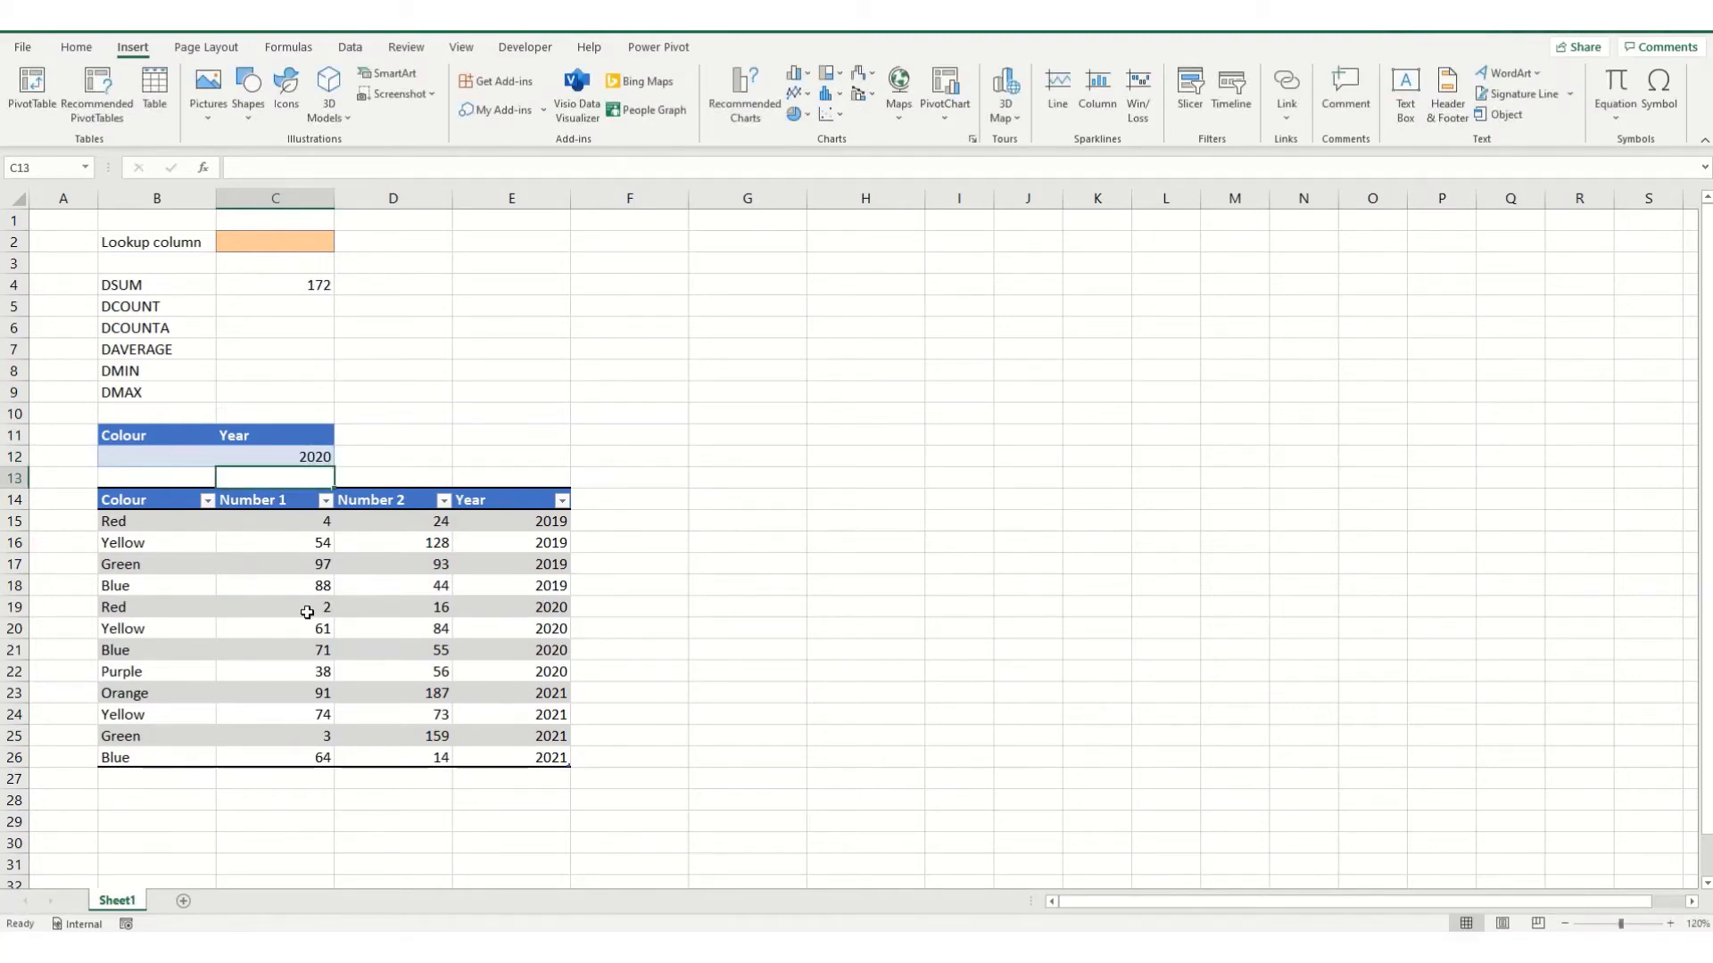
pyautogui.moveTo(307, 612); pyautogui.dragTo(305, 672)
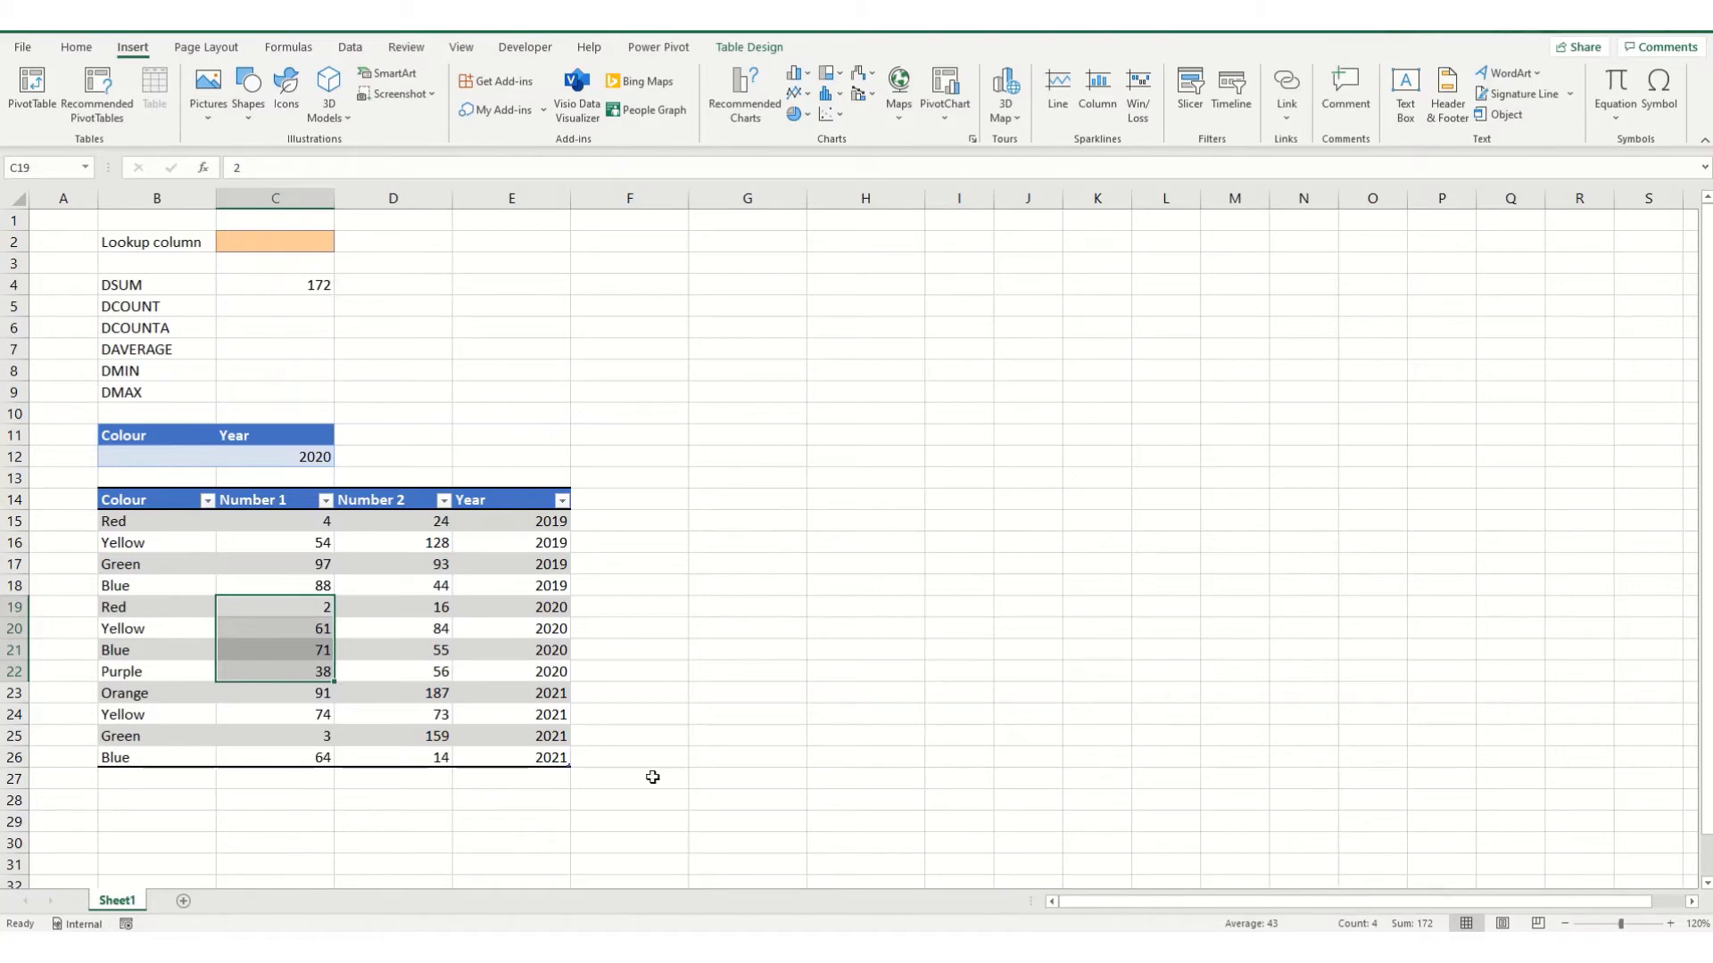
# - Set the Colour criterion in B12 to Yellow and compare the DSUM result with the Yellow row for 2020
pyautogui.click(132, 459)
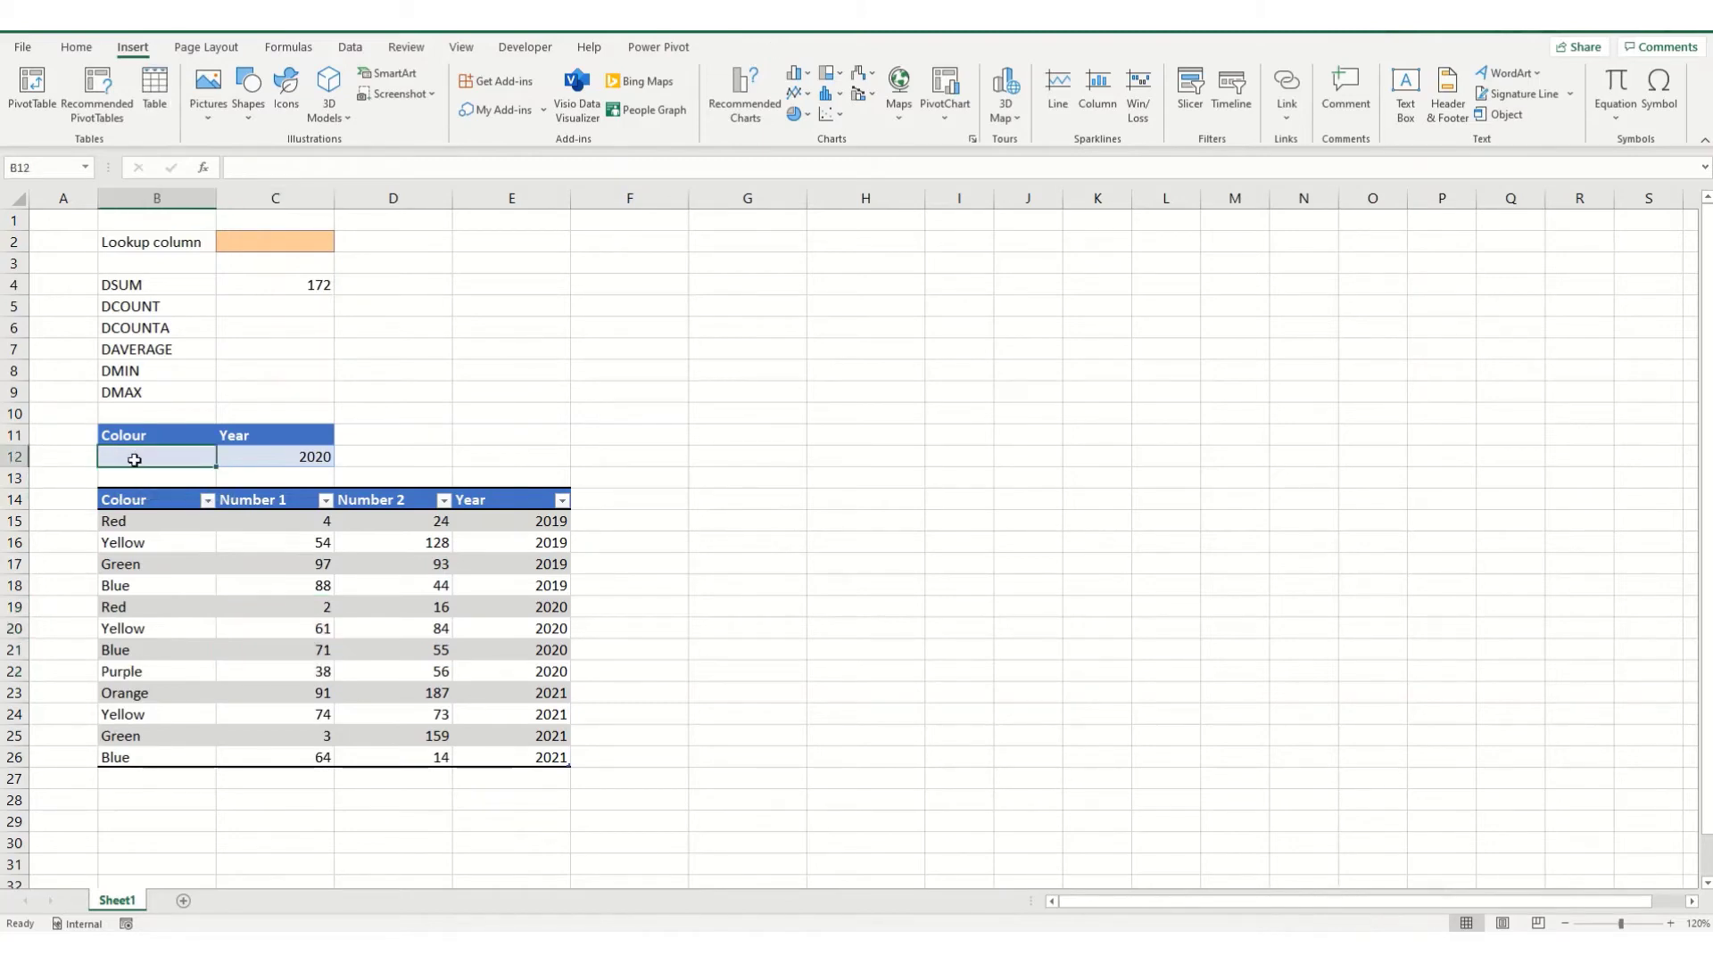
pyautogui.write('Yellow')
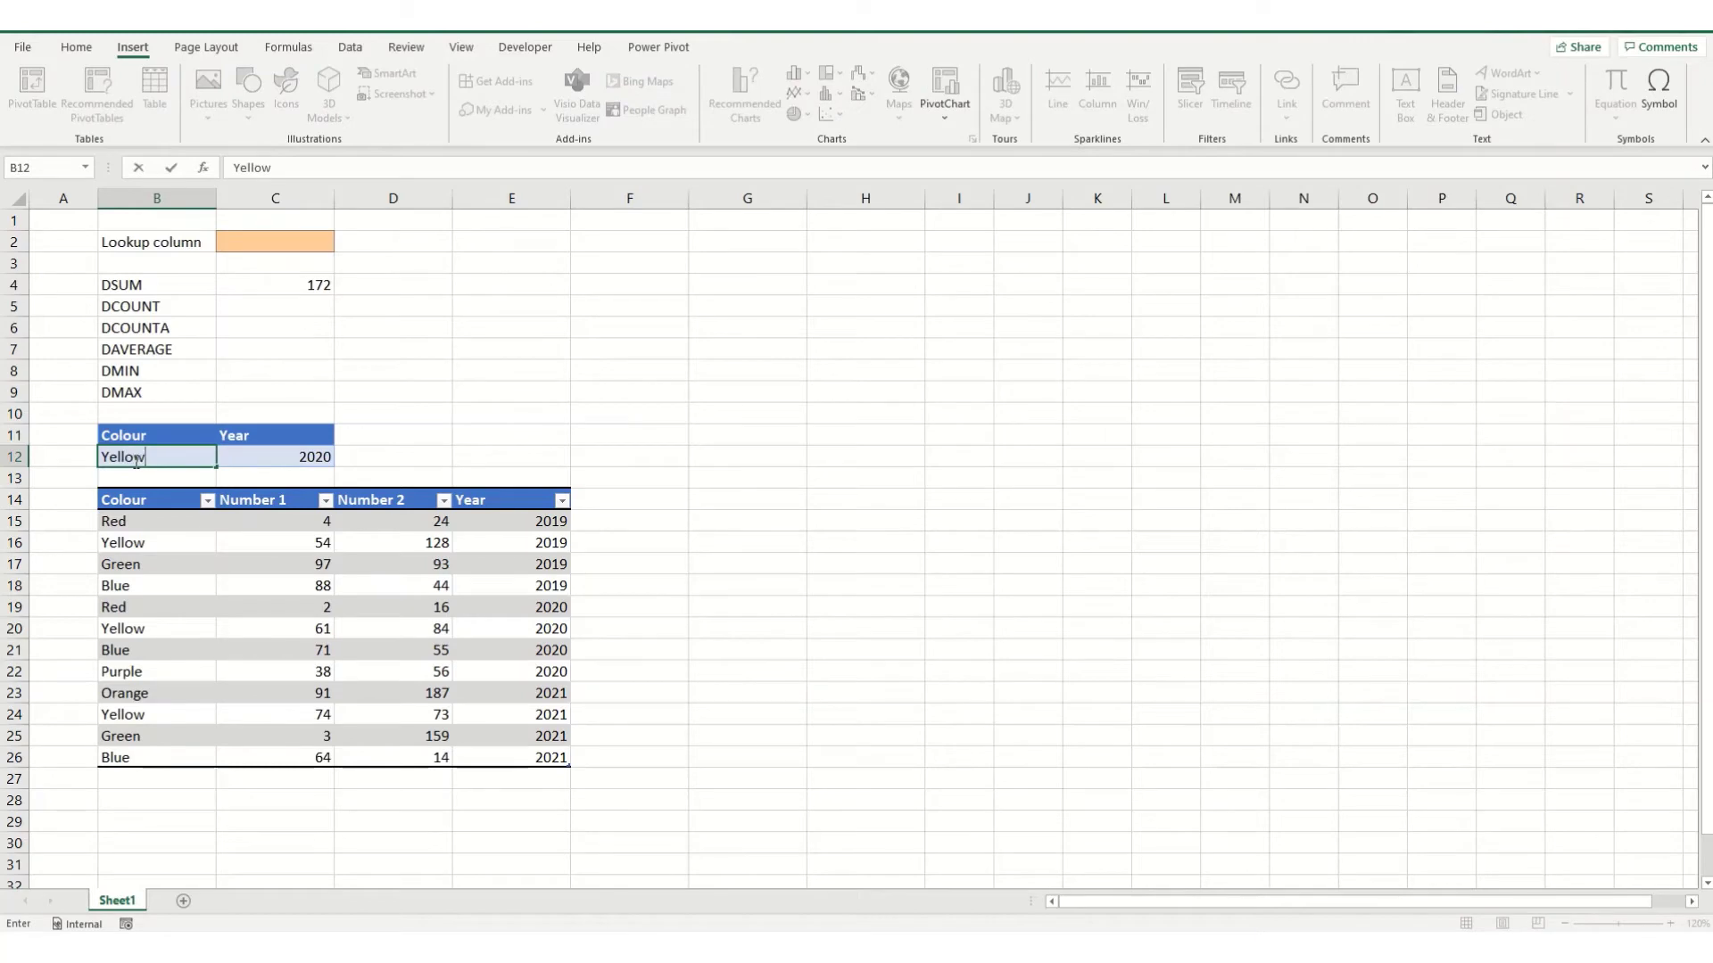
pyautogui.press('Return')
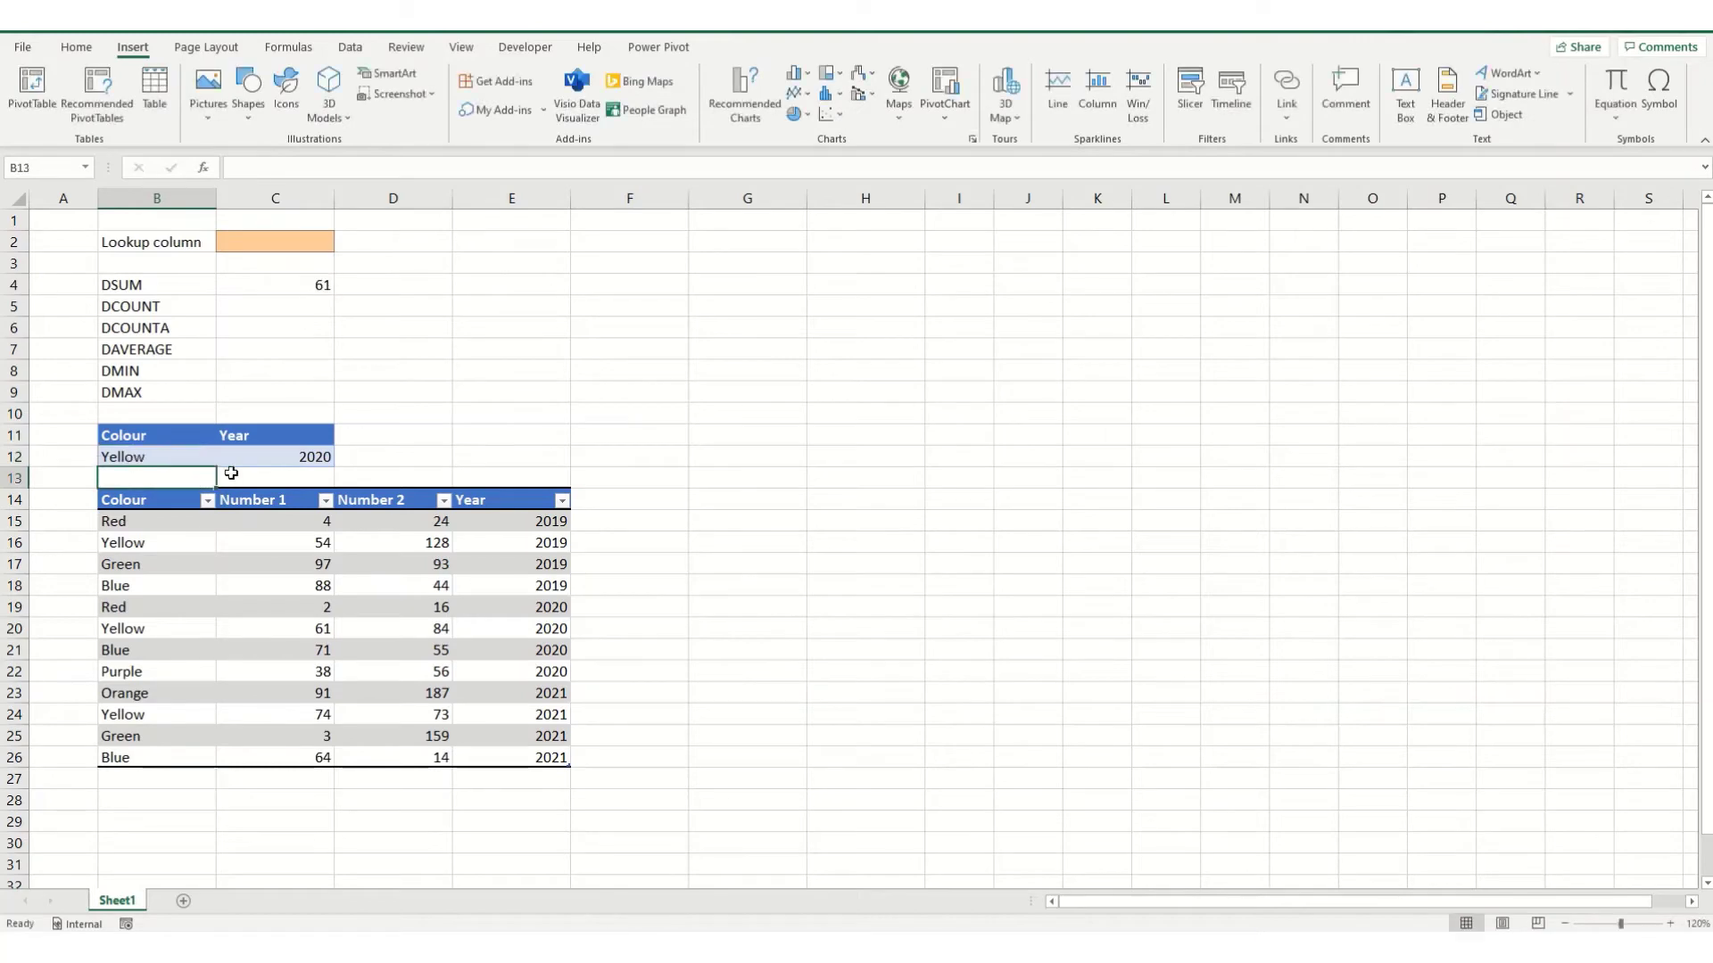
pyautogui.moveTo(144, 630); pyautogui.dragTo(323, 630)
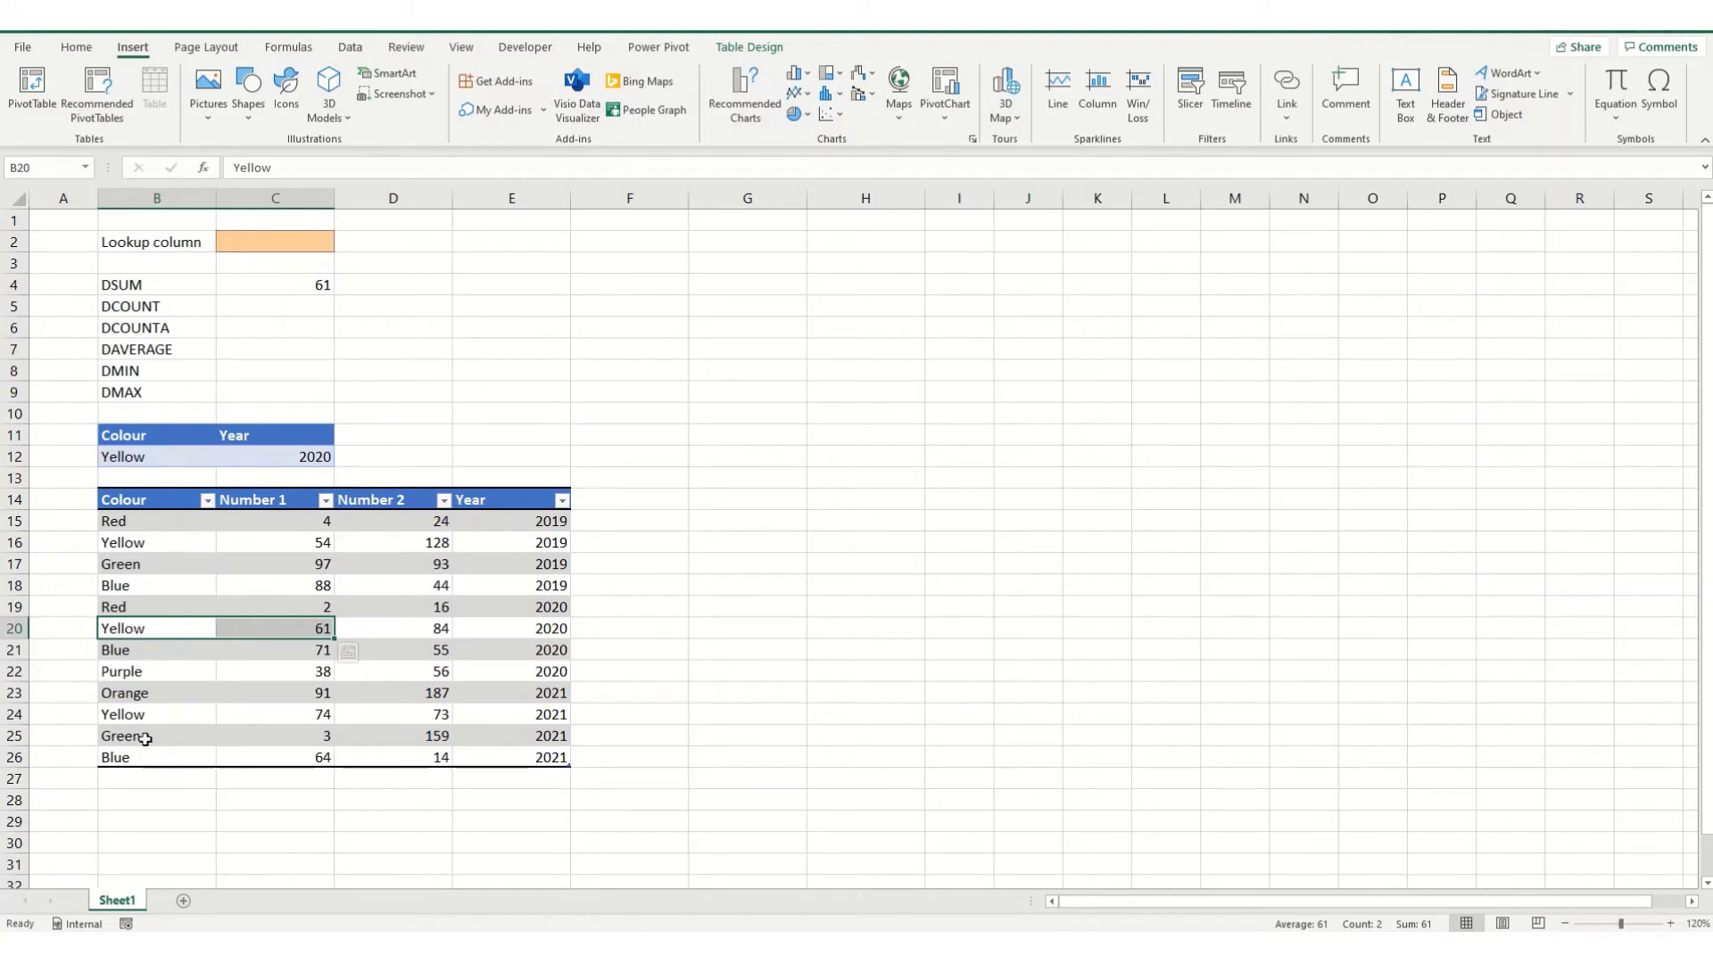
# - Add a row below the table's last record with Colour Black, Number 1 of 50, Number 2 of 45 and Year 2020
pyautogui.click(140, 780)
pyautogui.write('Black')
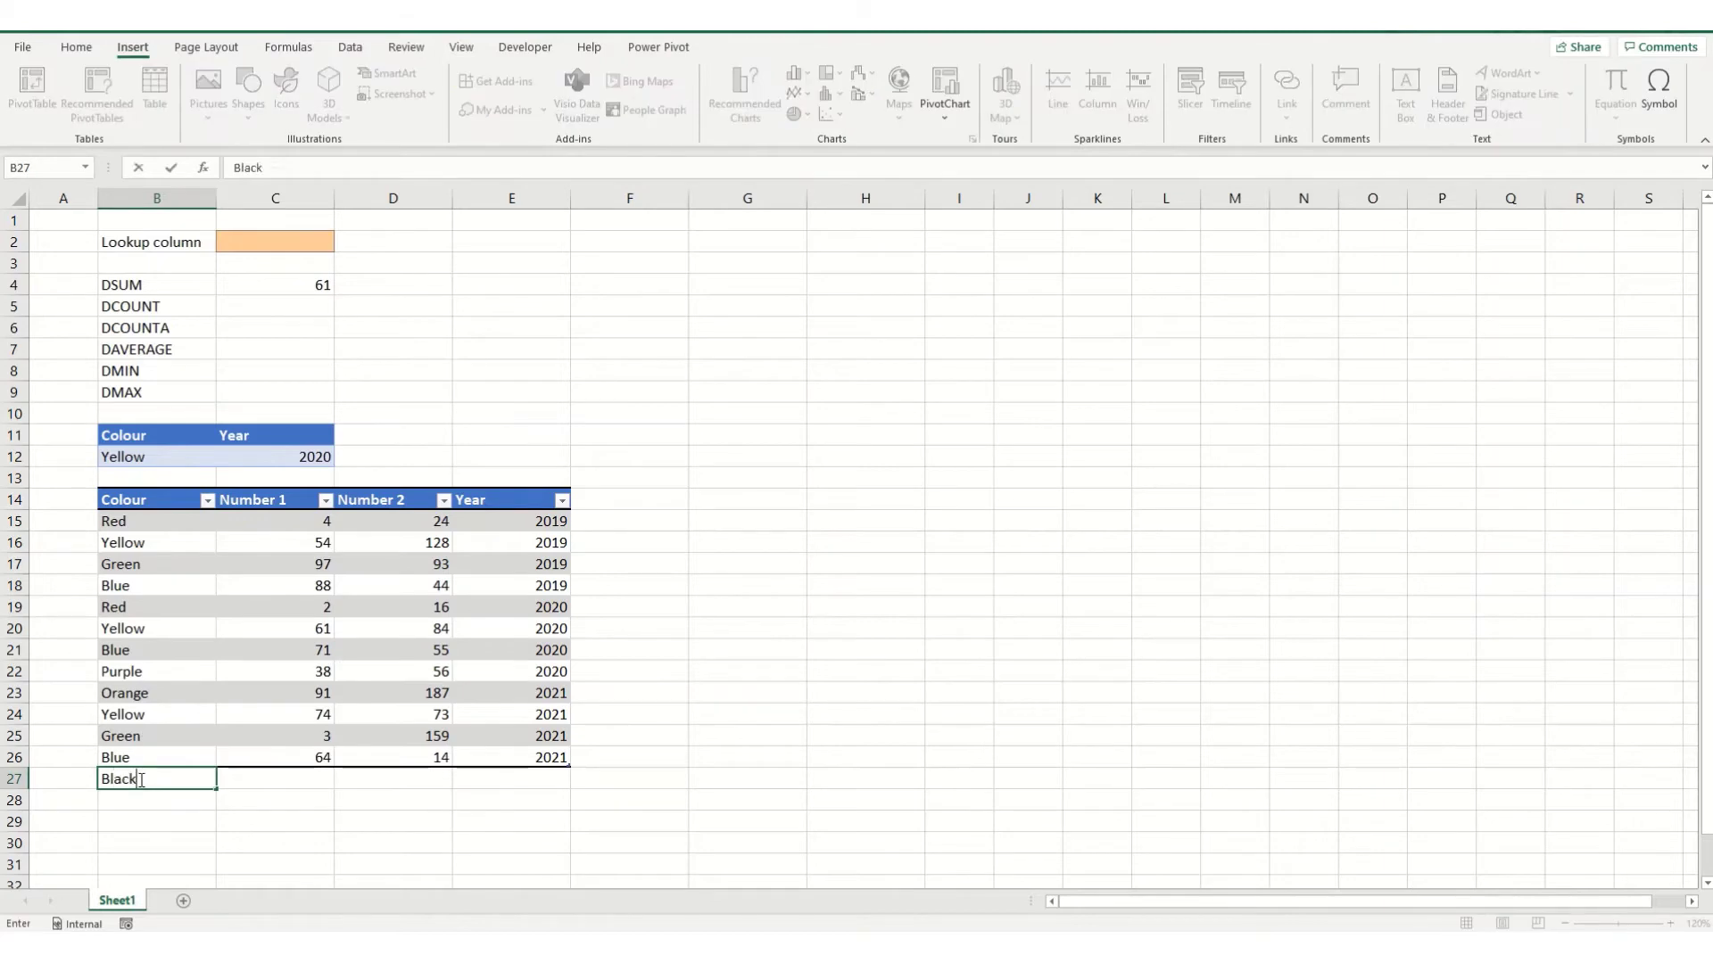
pyautogui.press('Tab')
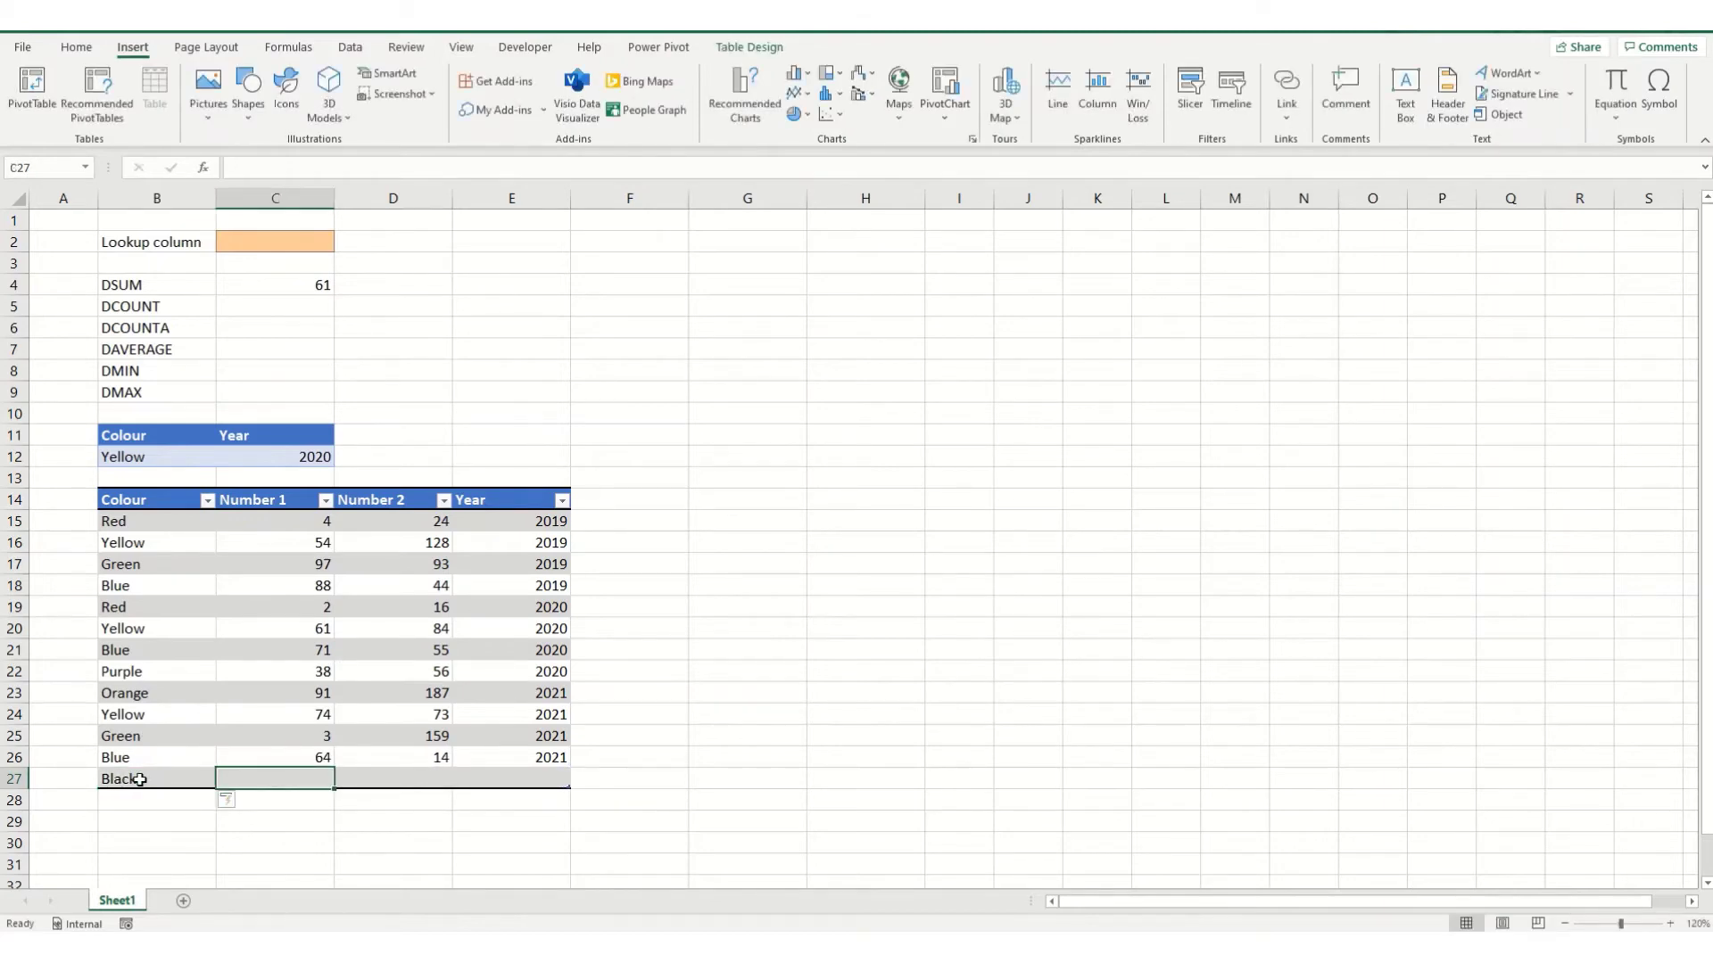
pyautogui.write('50')
pyautogui.press('Tab')
pyautogui.write('45')
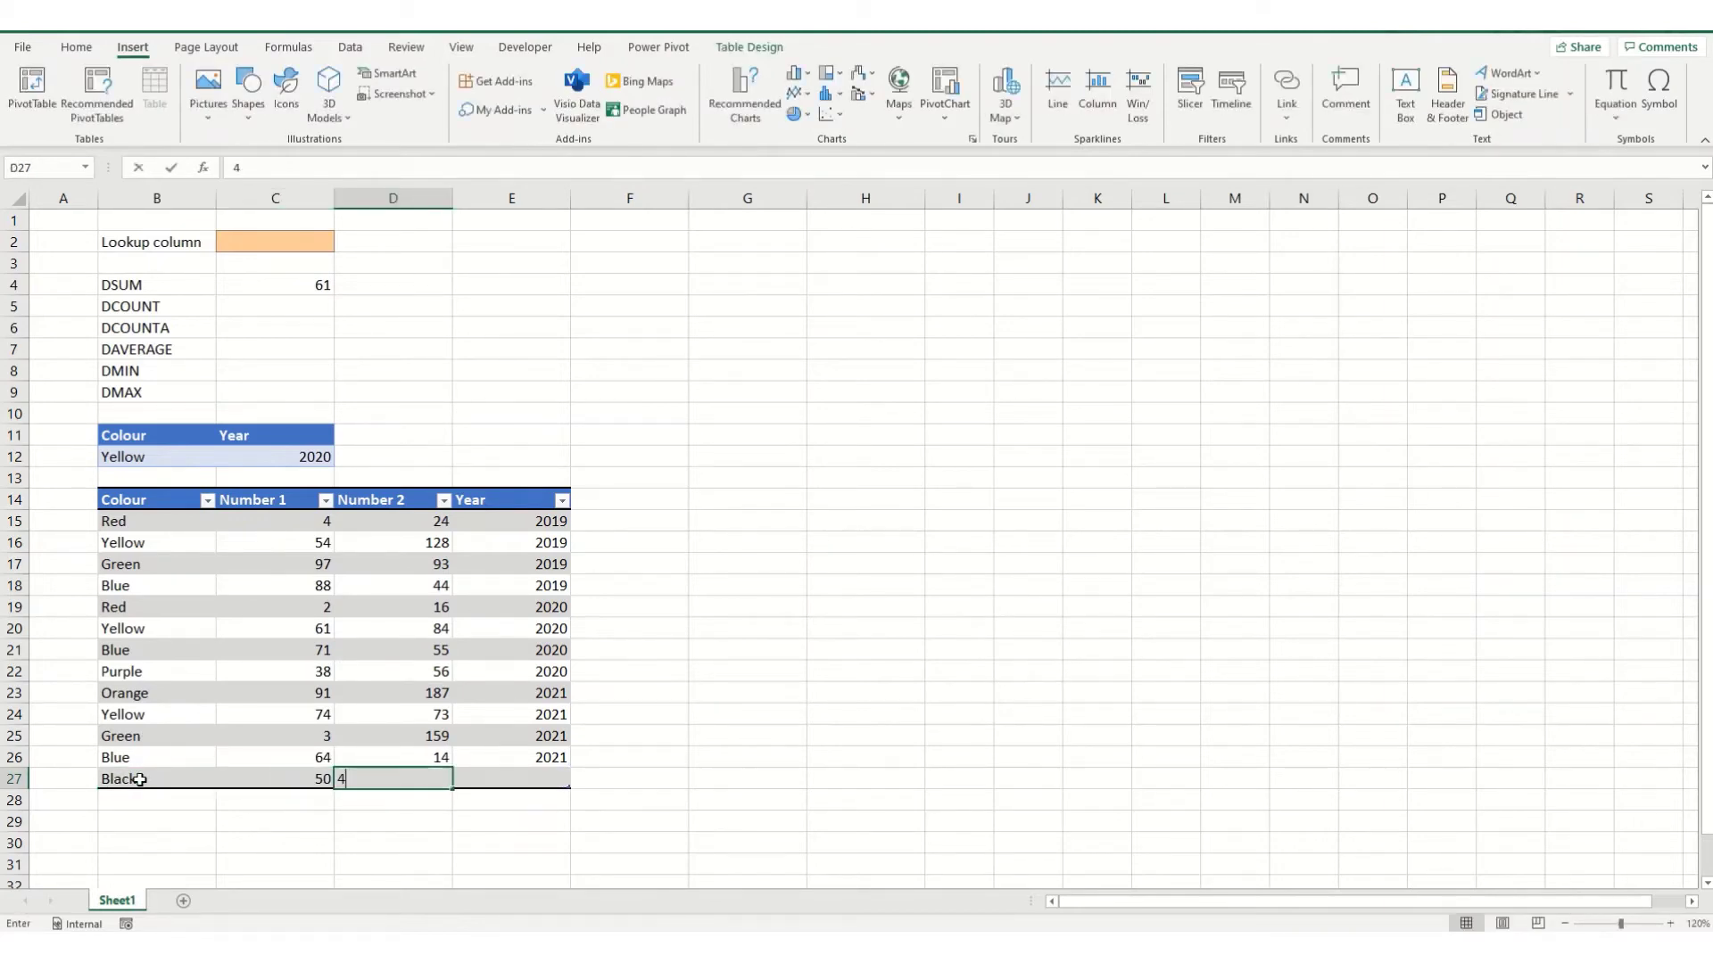
pyautogui.hotkey('ctrl', 'Return')
pyautogui.press('Tab')
pyautogui.write('2020')
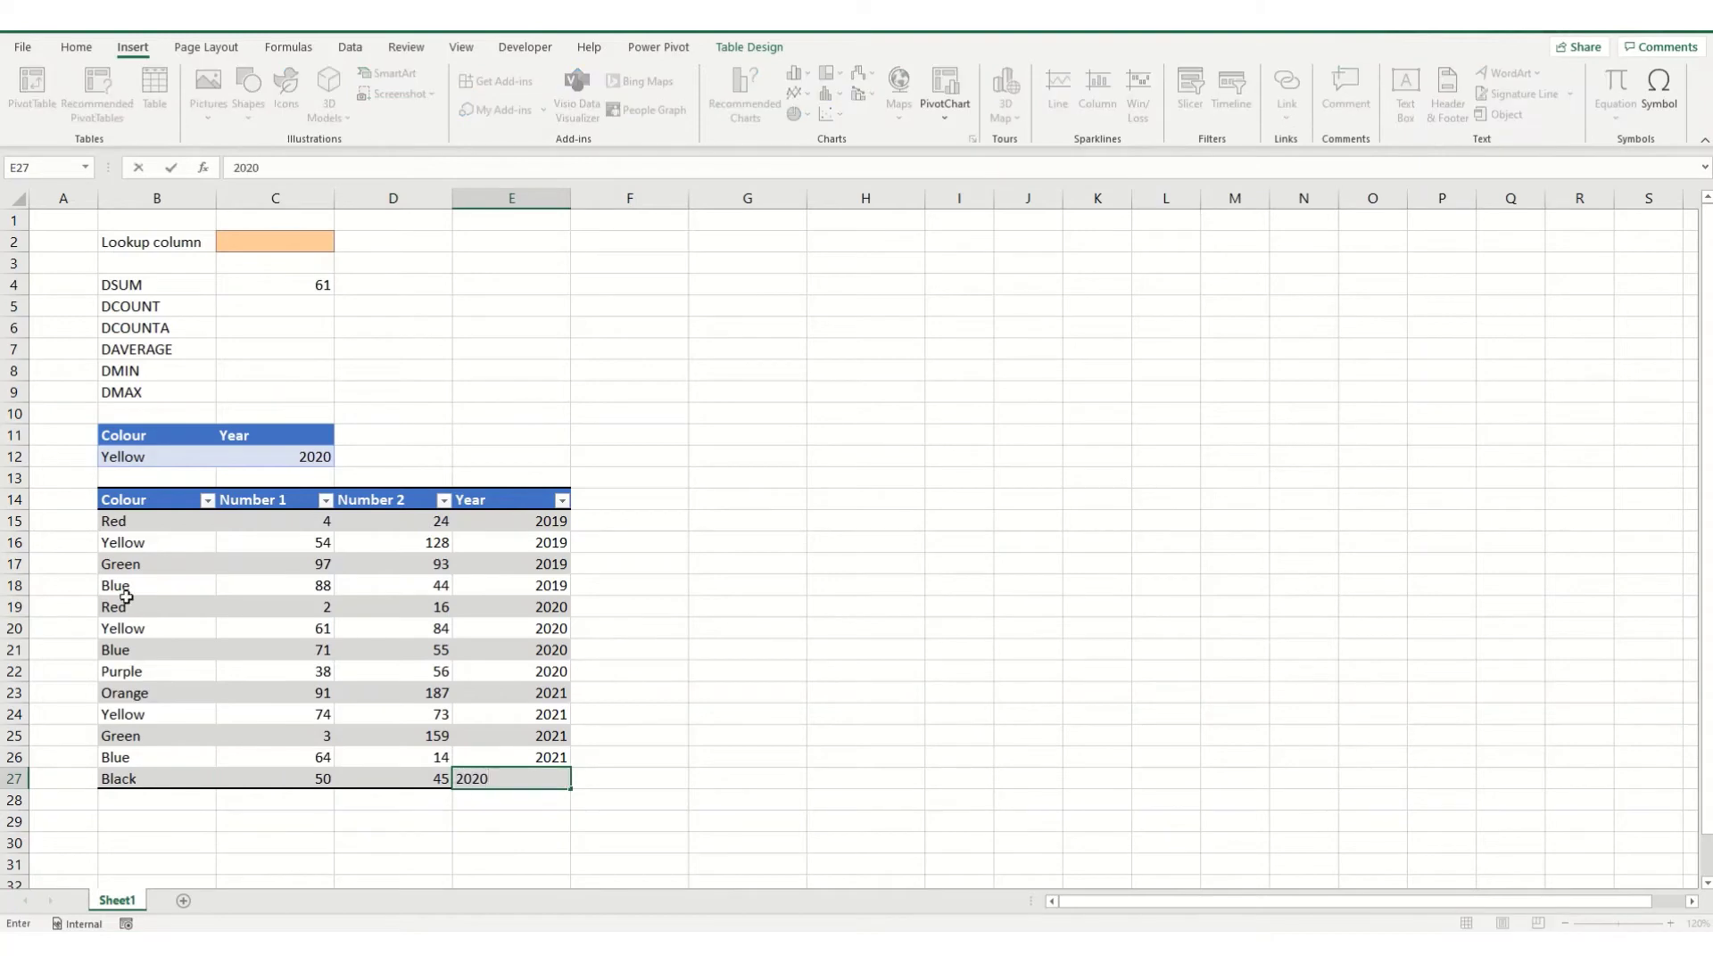
# - Set the Colour criterion in B12 to the wildcard B* and inspect the DSUM formula in C4
pyautogui.click(158, 455)
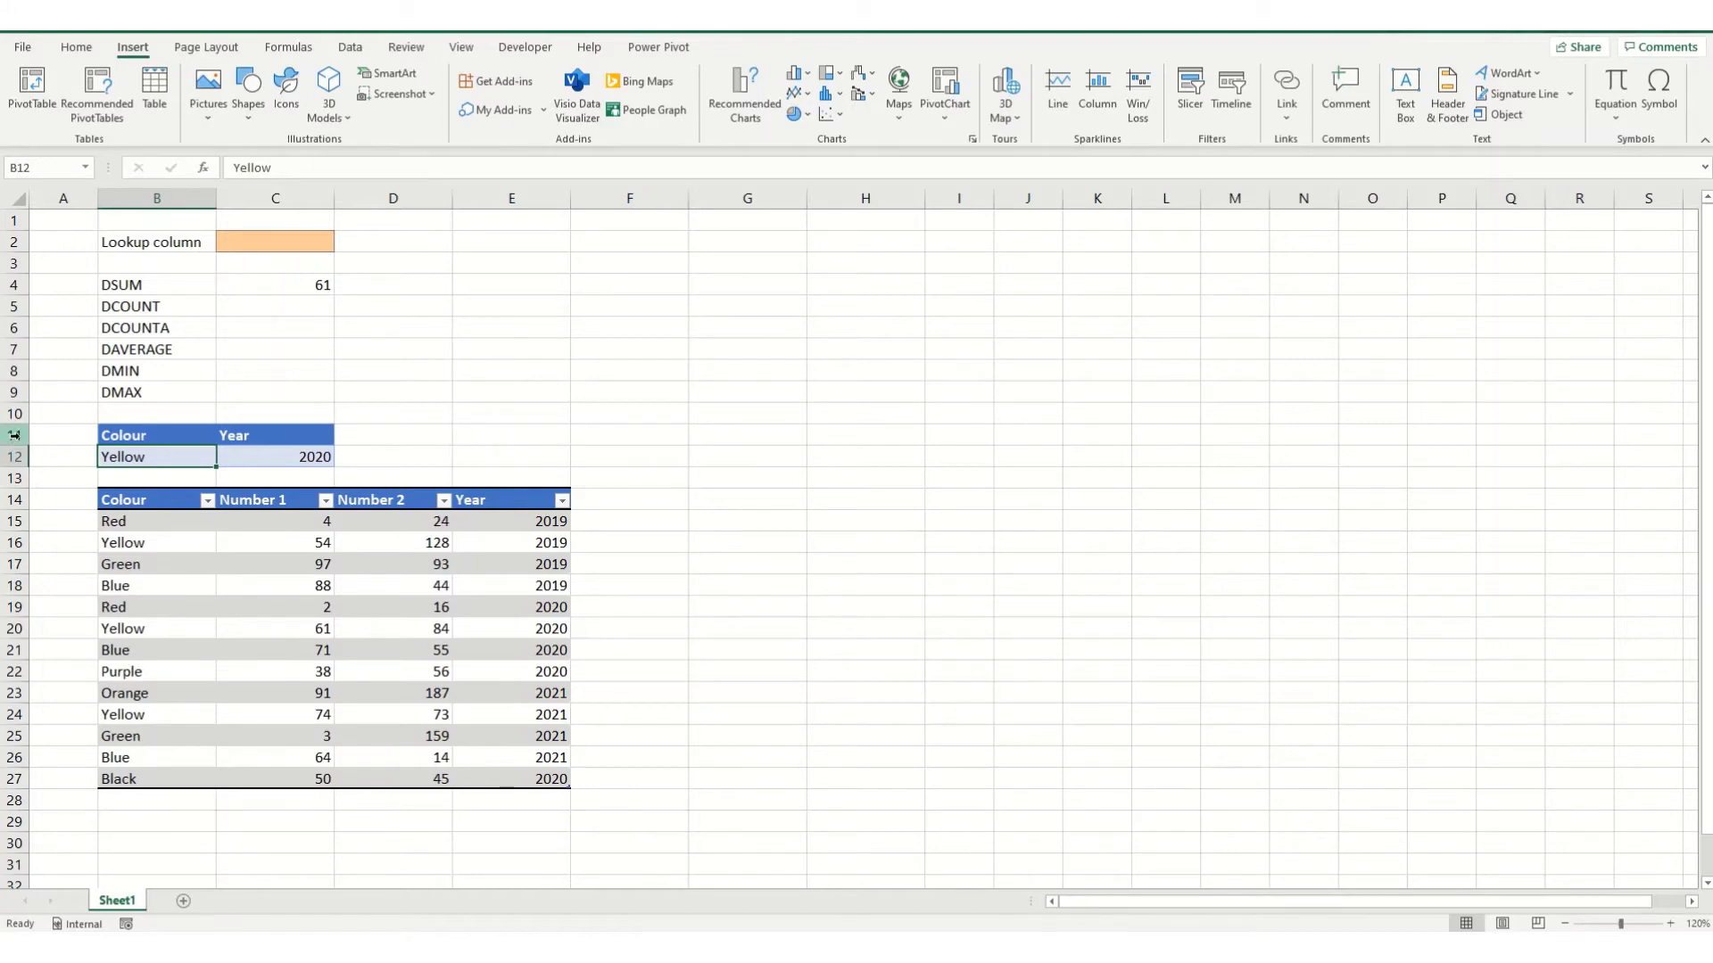
pyautogui.write('B*')
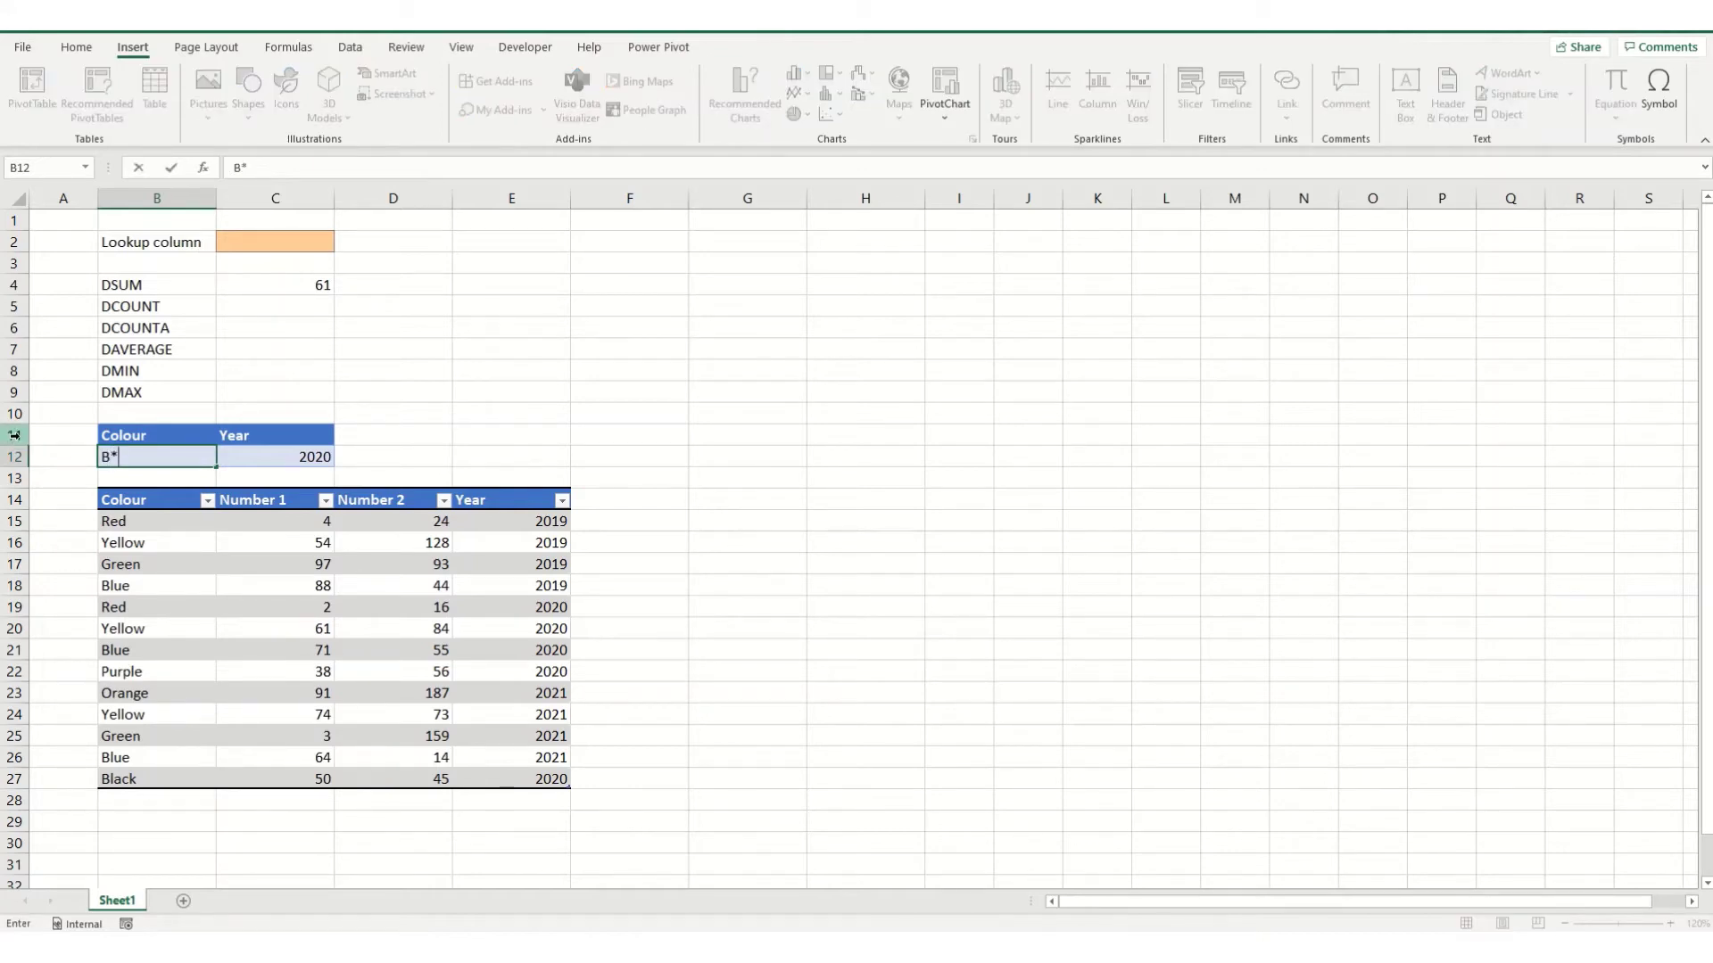
pyautogui.press('Return')
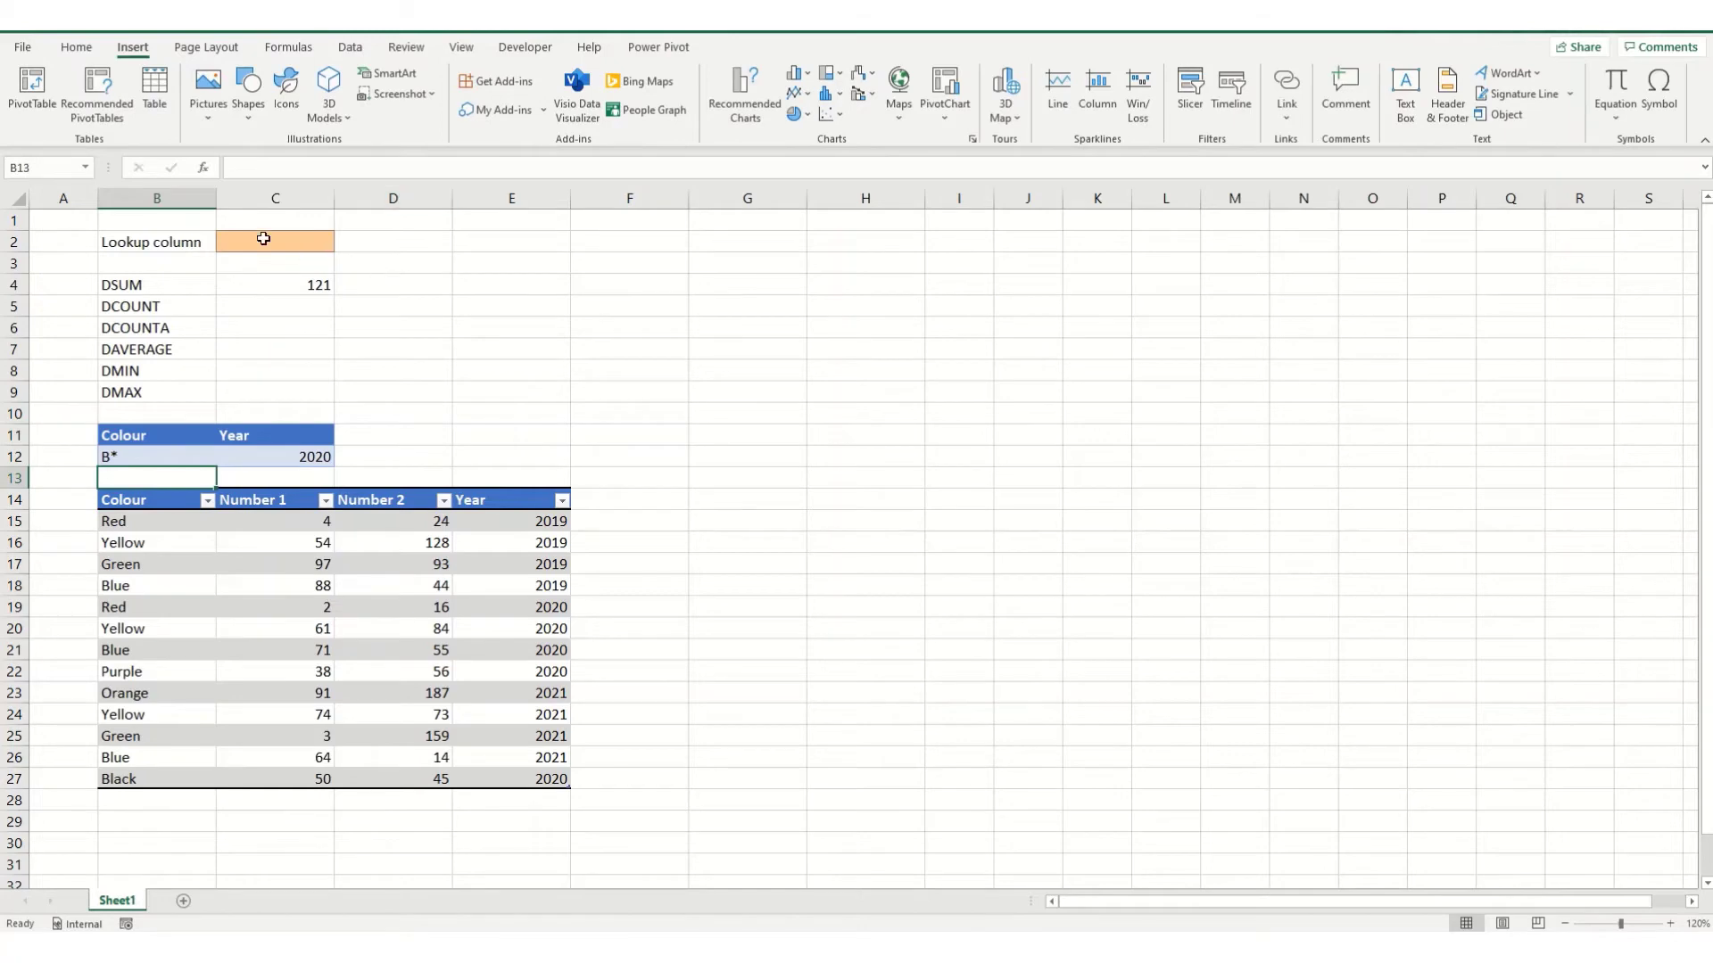
pyautogui.click(297, 286)
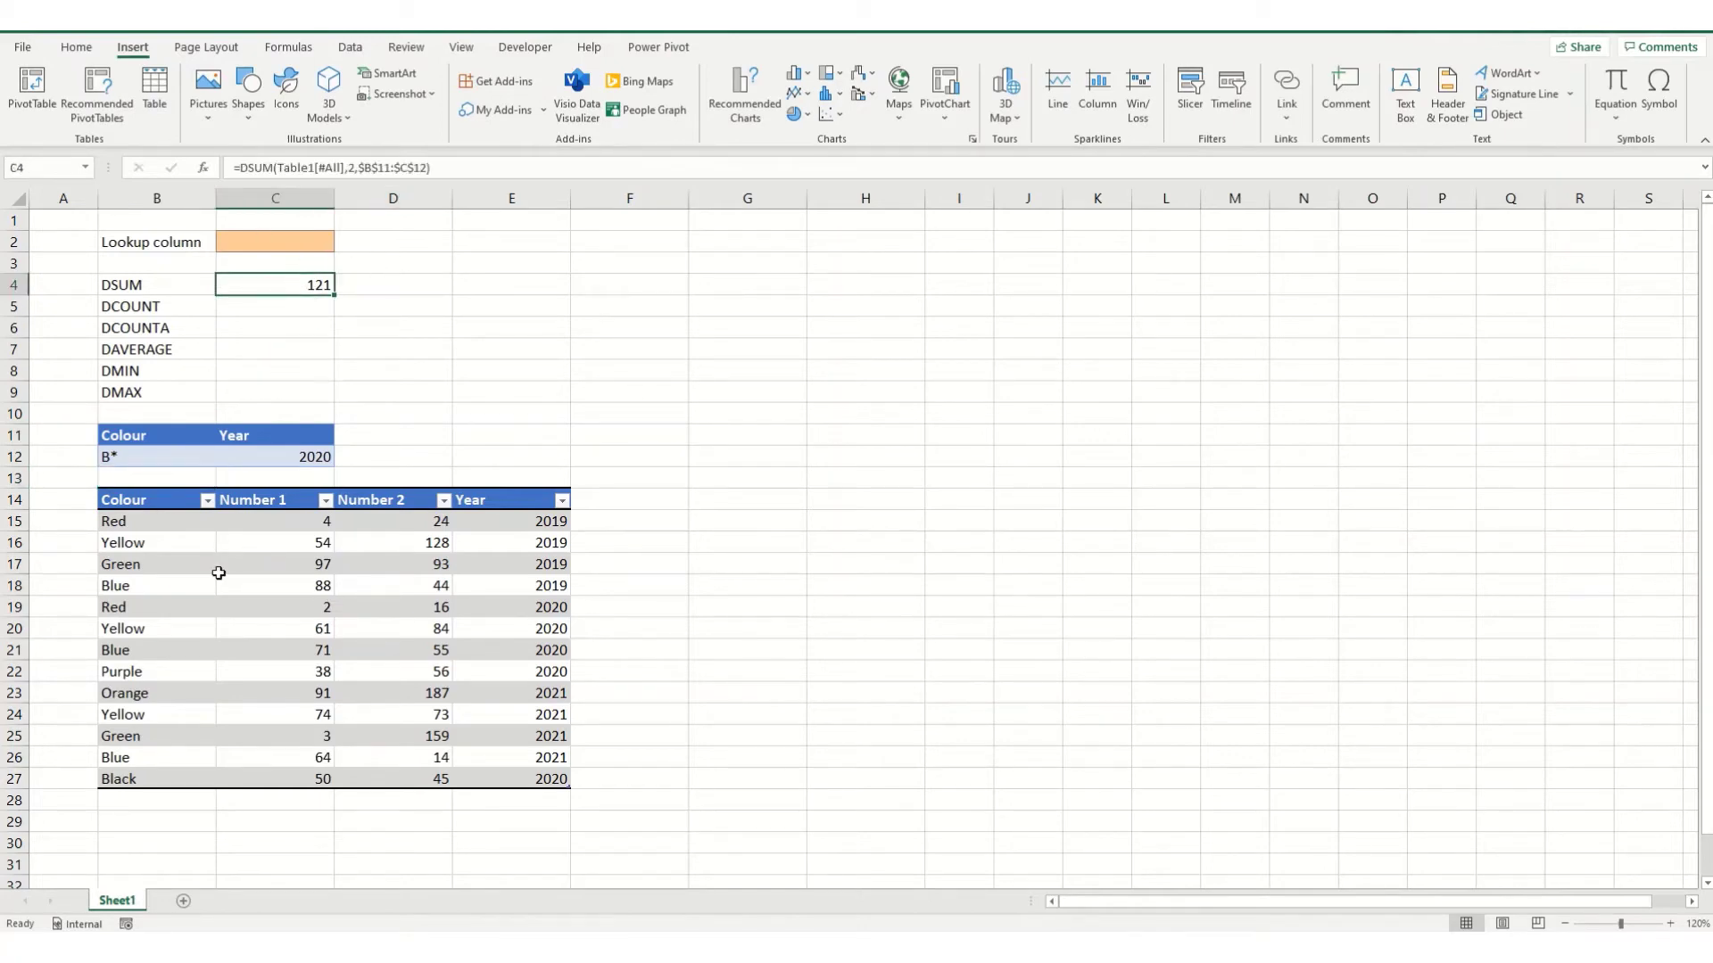
# - Filter the table's Year column to show only 2020
pyautogui.click(562, 500)
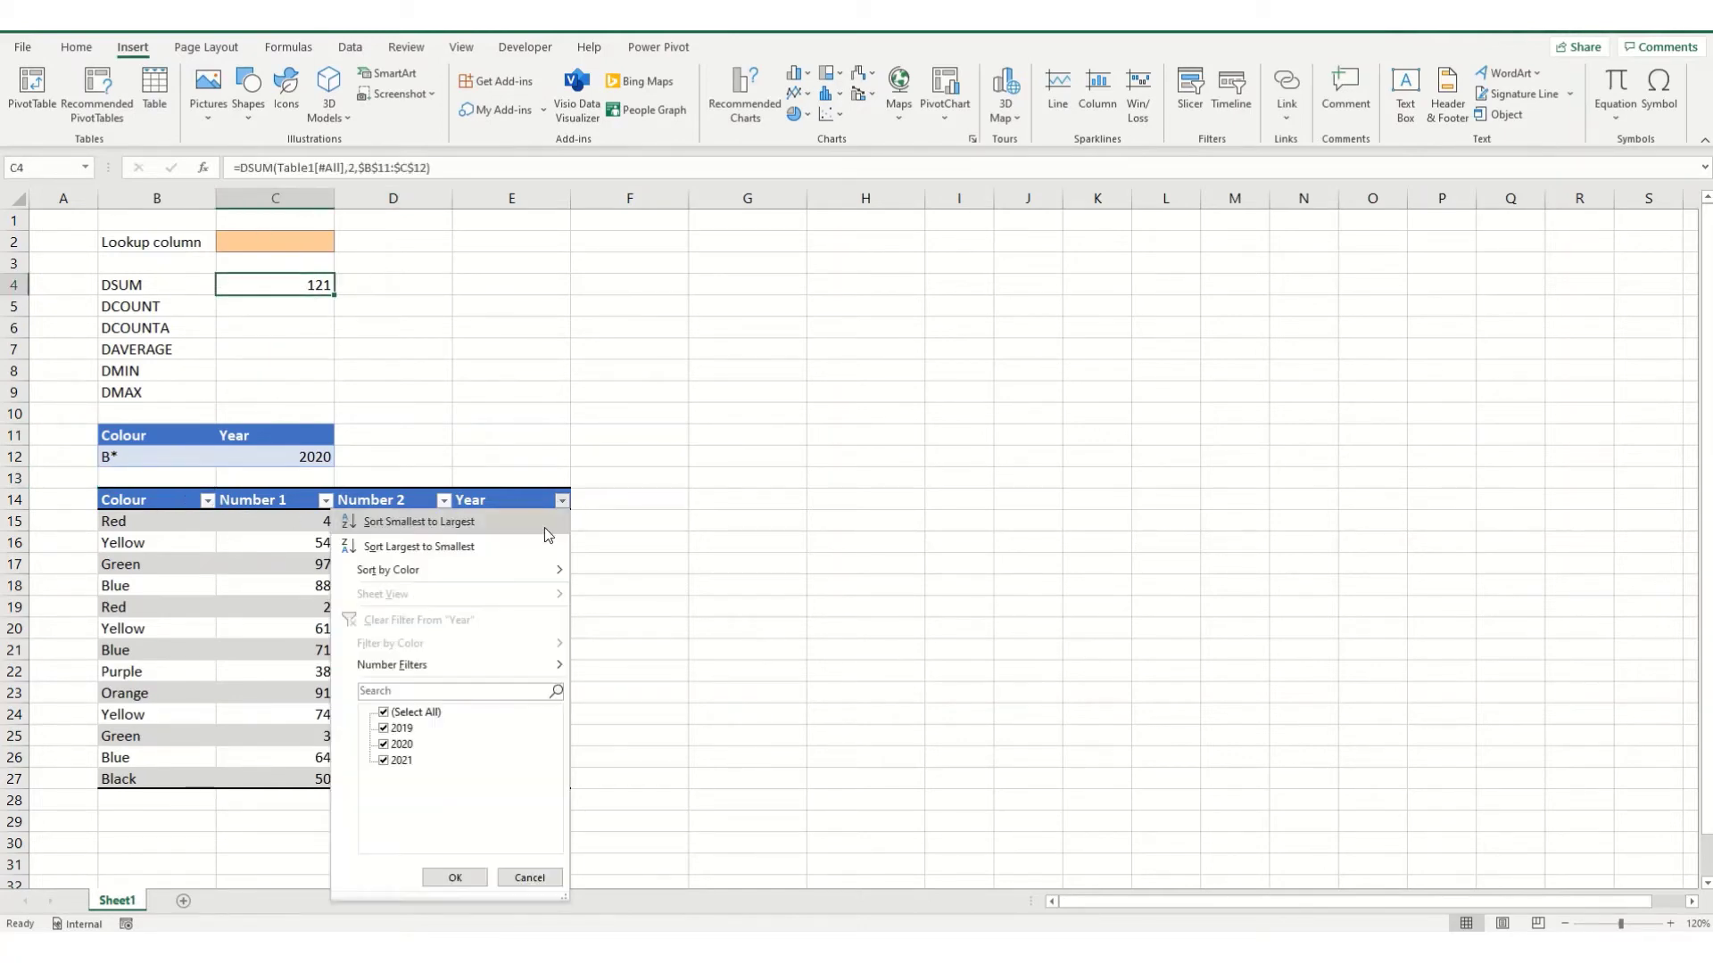
pyautogui.click(400, 718)
pyautogui.click(394, 744)
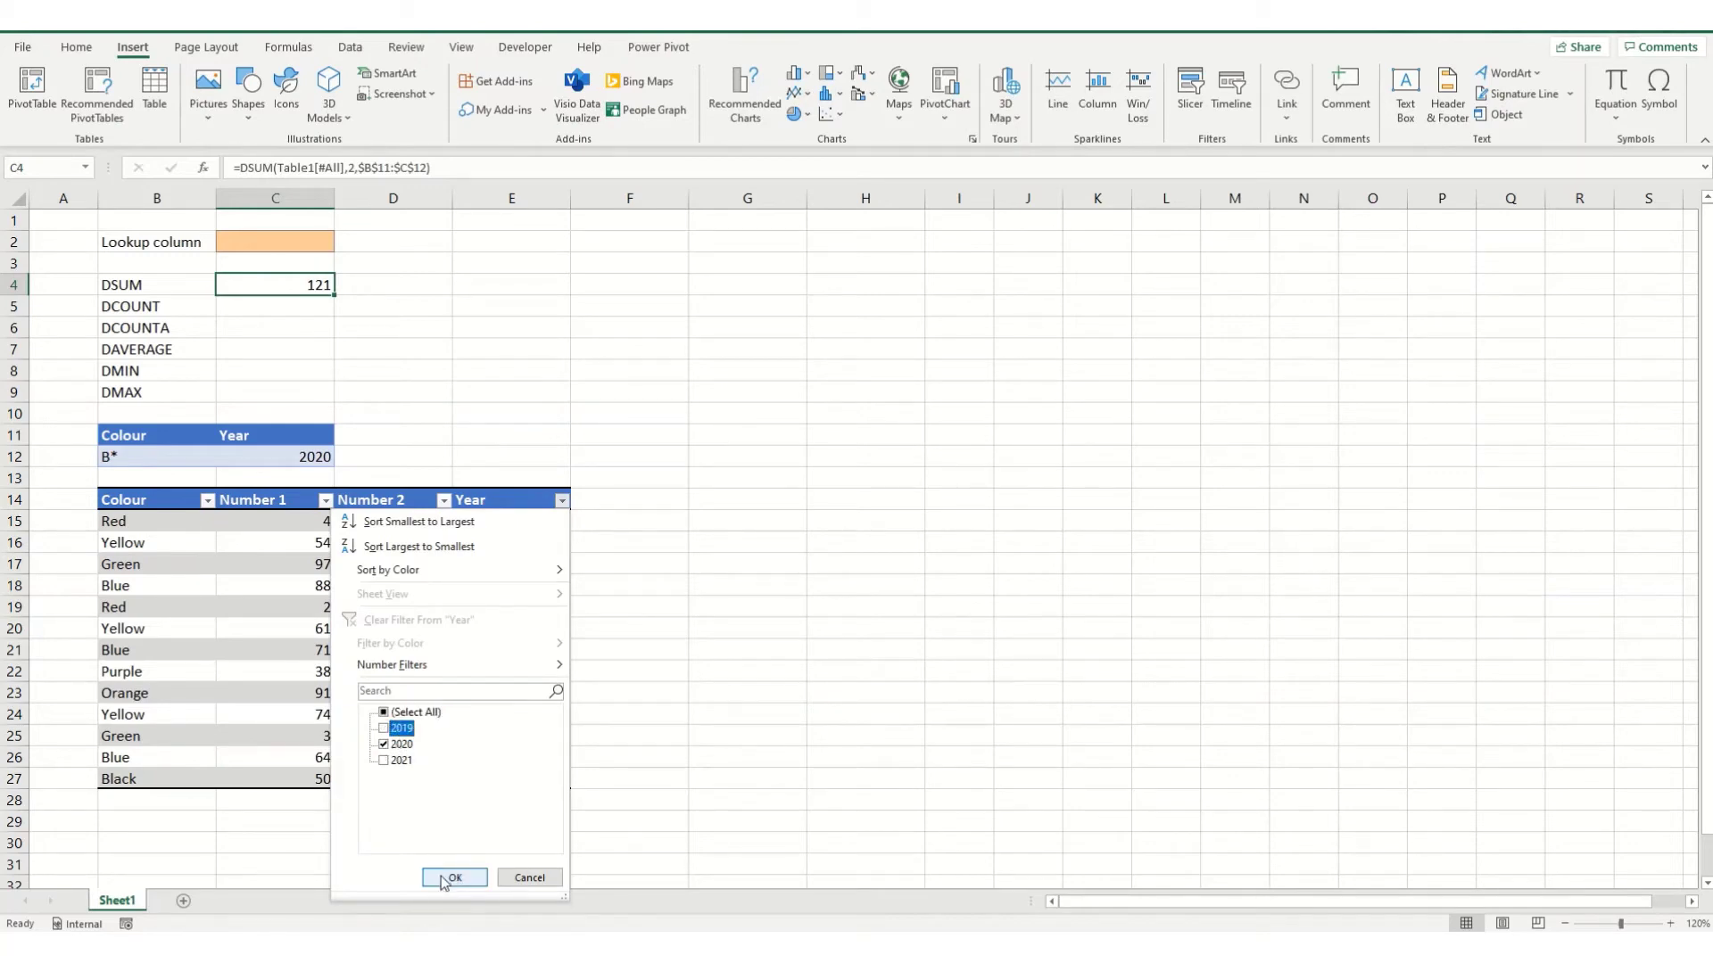
pyautogui.click(446, 879)
# - Filter the Colour column to Black and Blue, and check the sum of their Number 1 values against the DSUM result
pyautogui.click(207, 501)
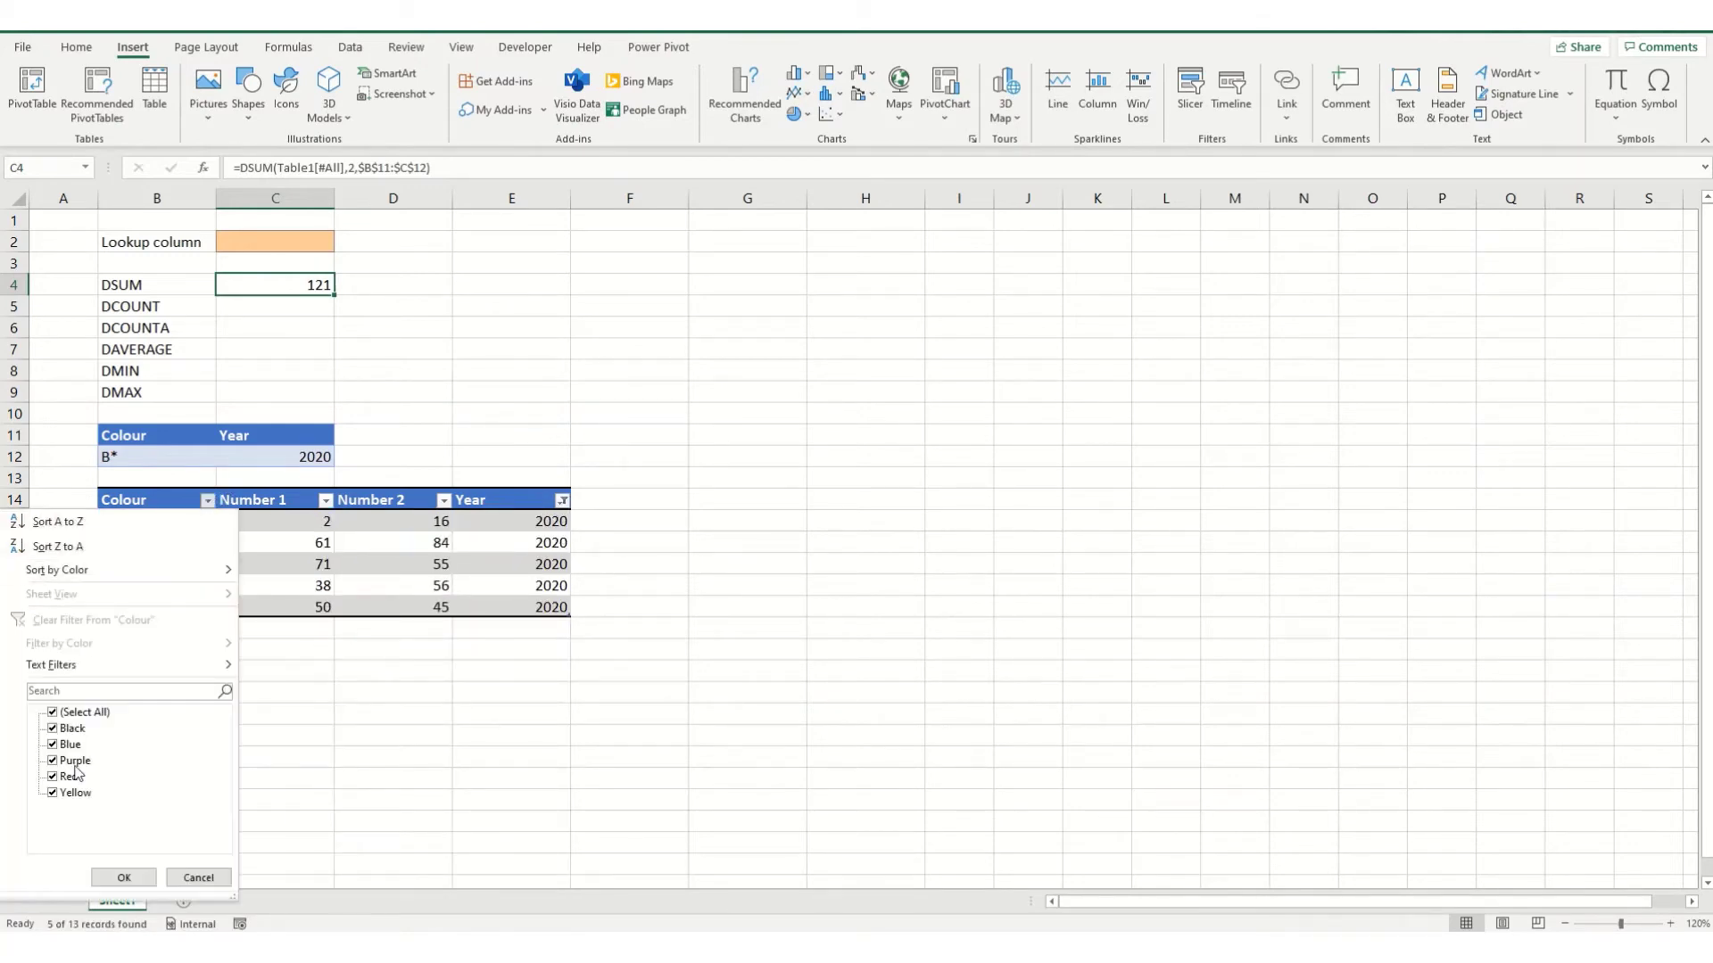
pyautogui.click(62, 712)
pyautogui.click(67, 728)
pyautogui.click(67, 744)
pyautogui.click(124, 878)
pyautogui.moveTo(279, 521)
pyautogui.mouseDown()
pyautogui.moveTo(275, 562)
pyautogui.moveTo(275, 523)
pyautogui.moveTo(276, 543)
pyautogui.mouseUp()
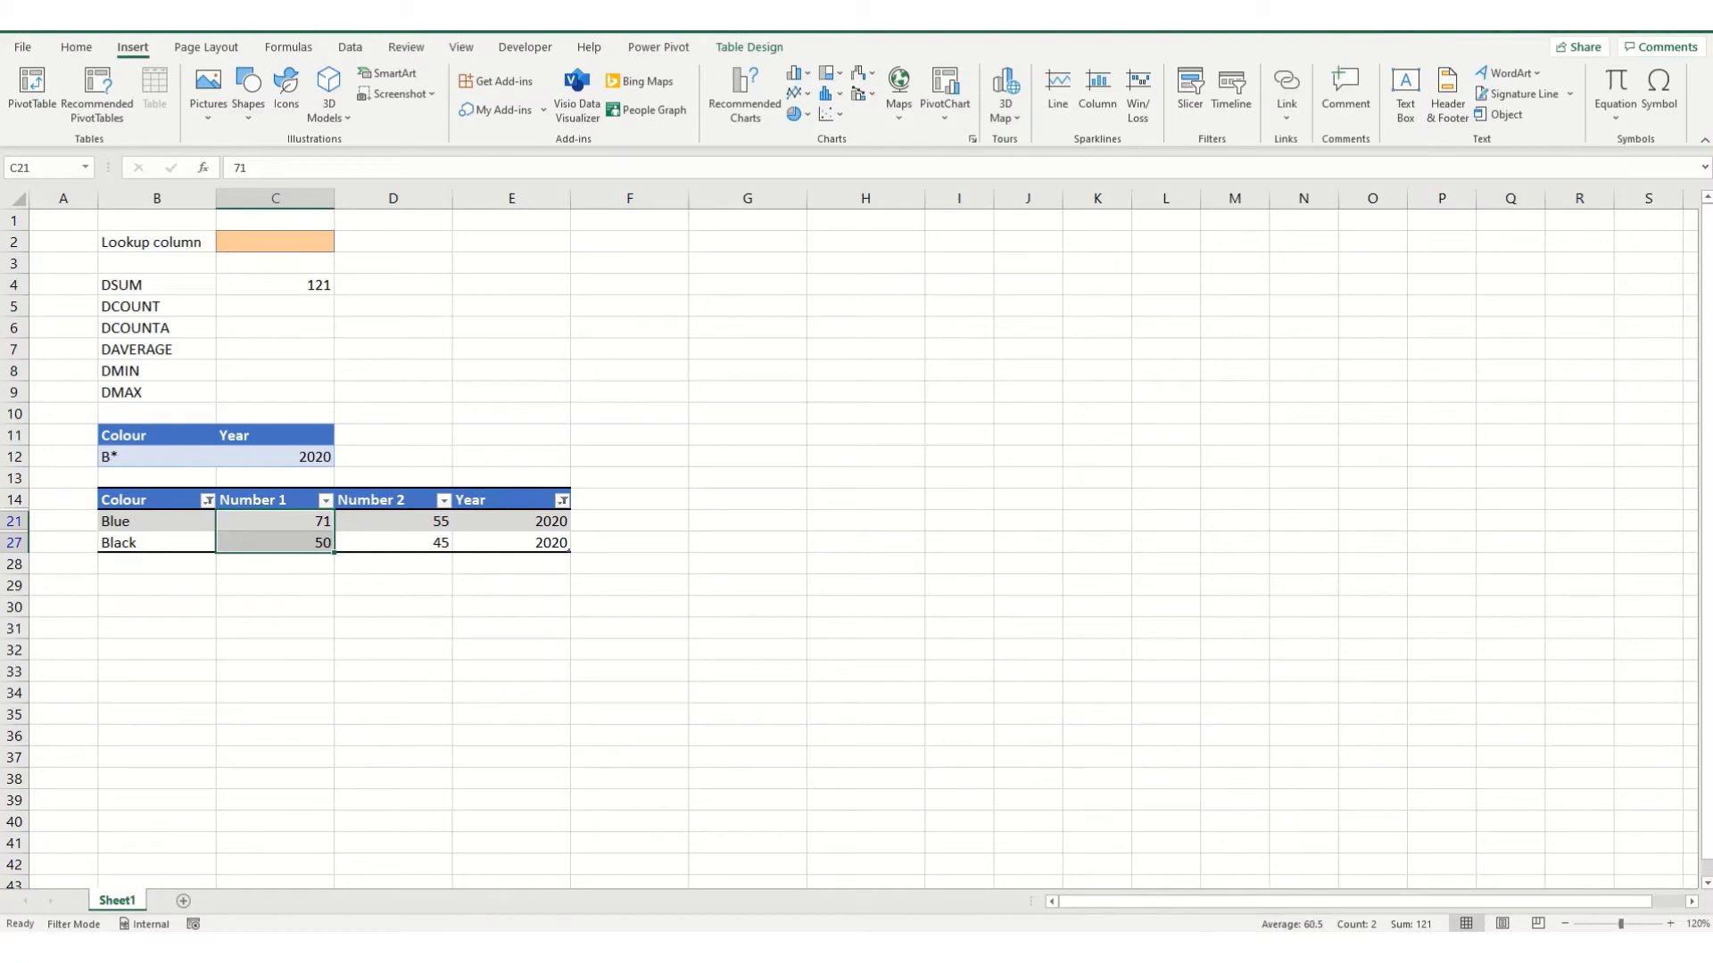
# - Review the criteria range used by the DSUM formula in C4
pyautogui.click(287, 327)
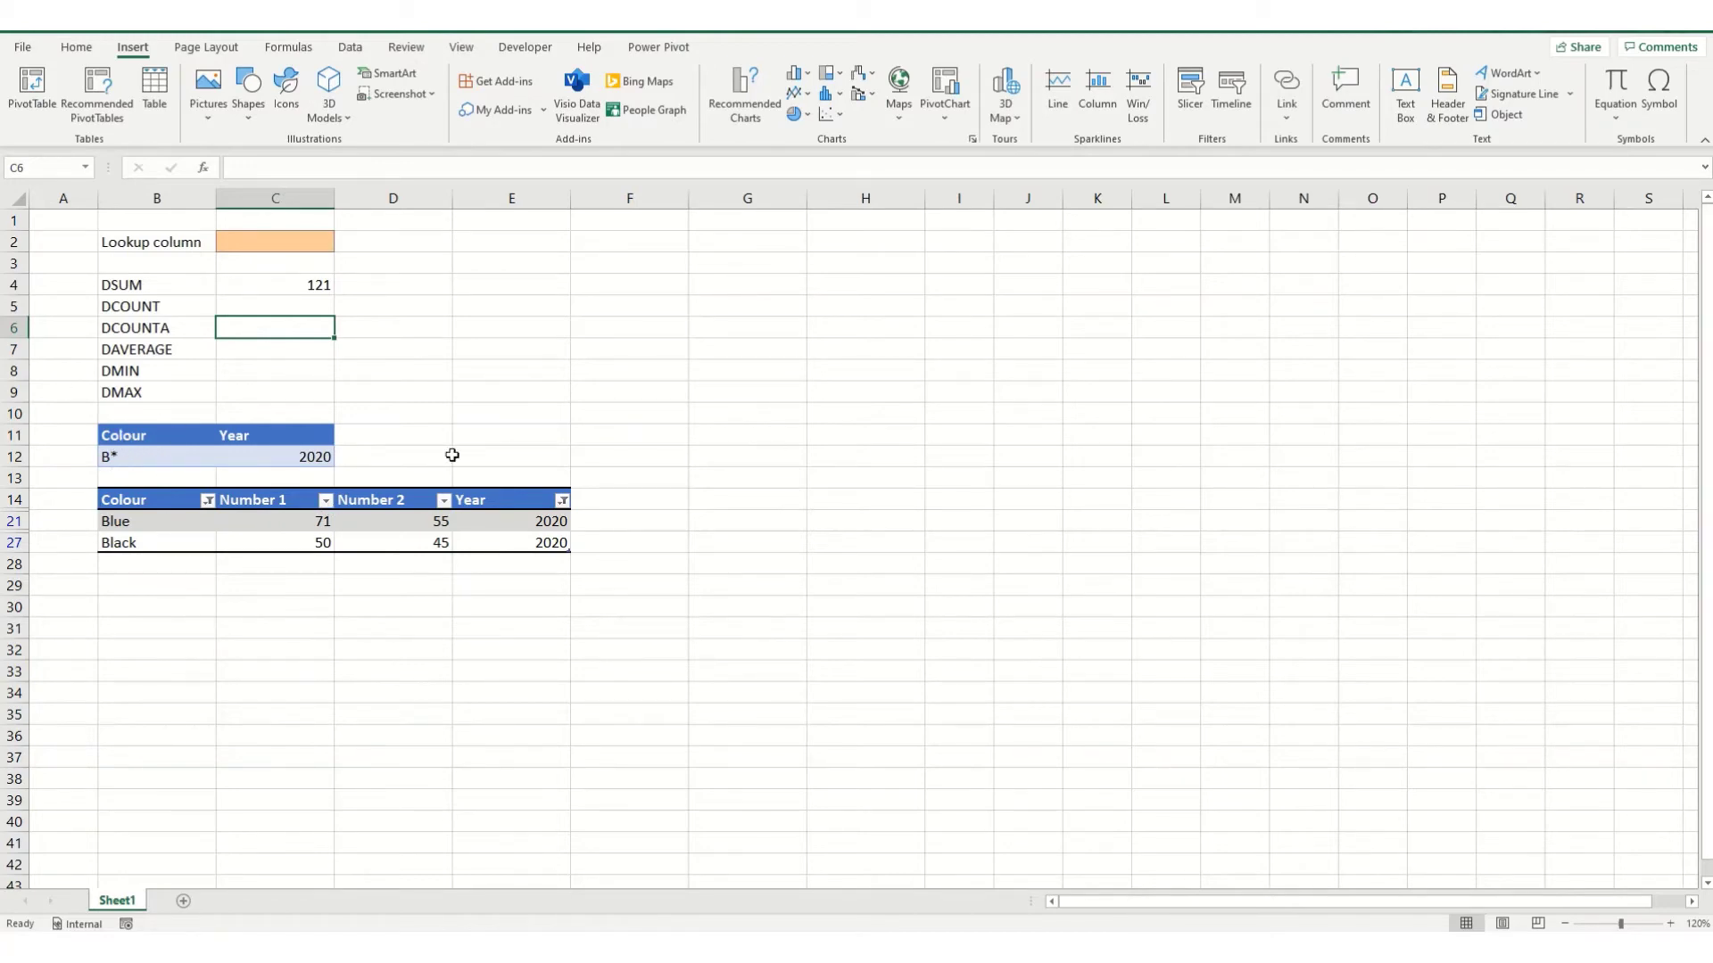
pyautogui.click(260, 283)
pyautogui.click(393, 166)
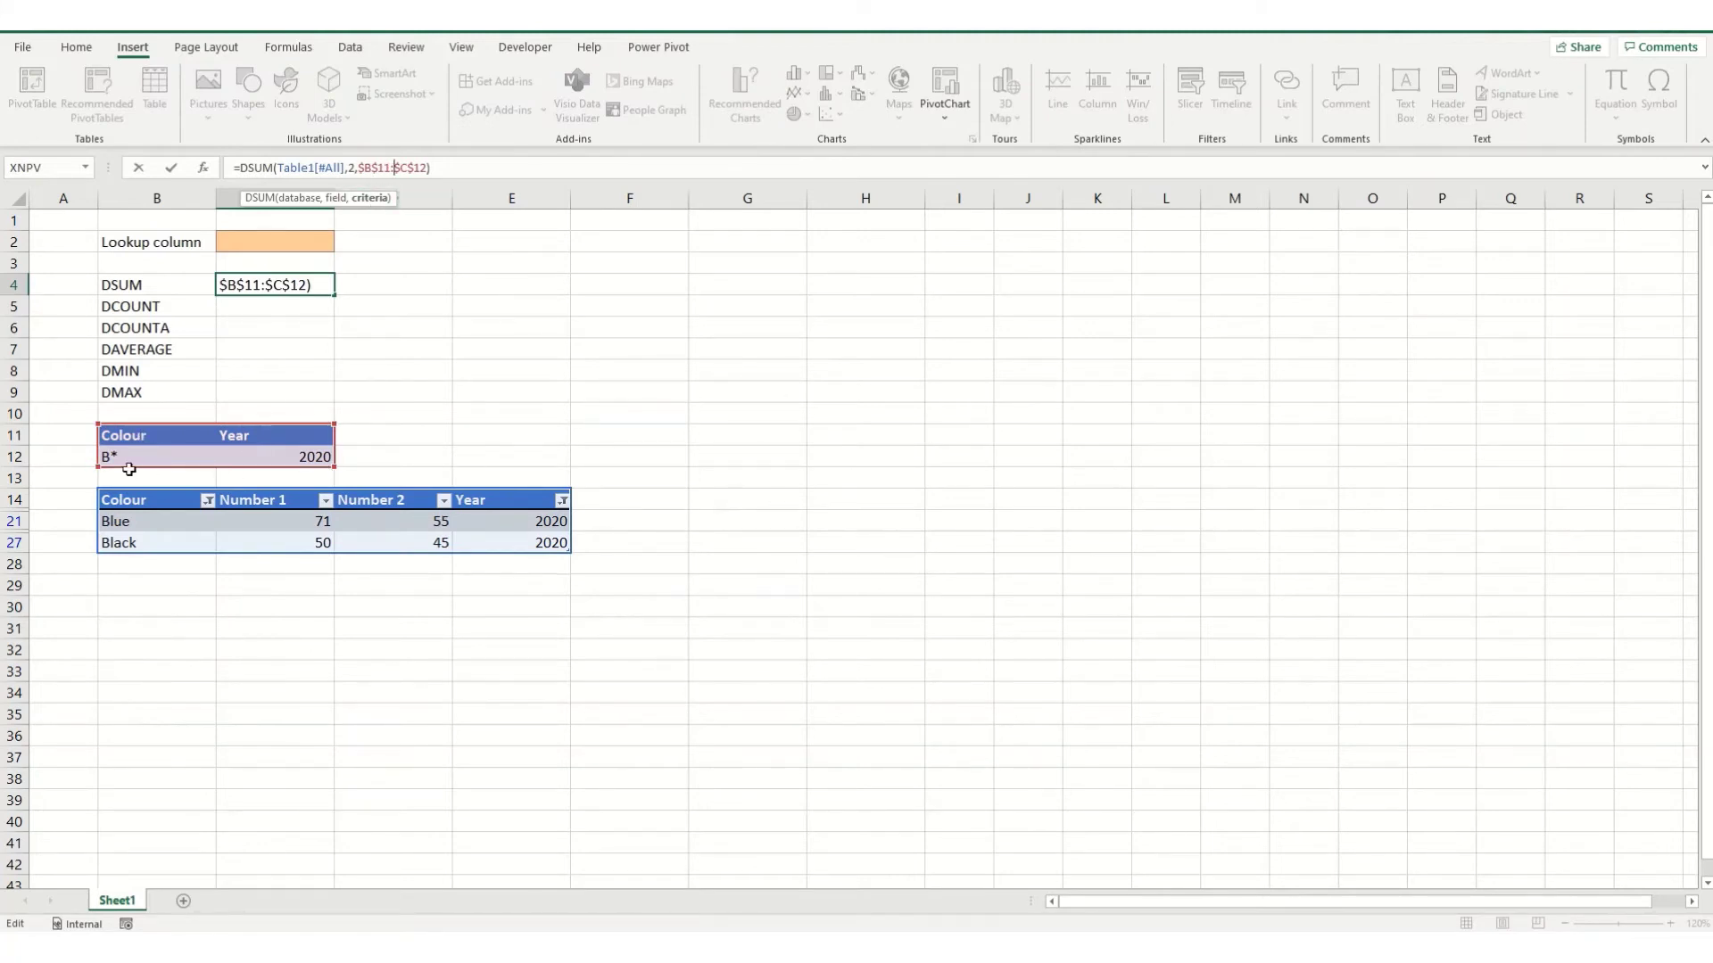
pyautogui.press('Return')
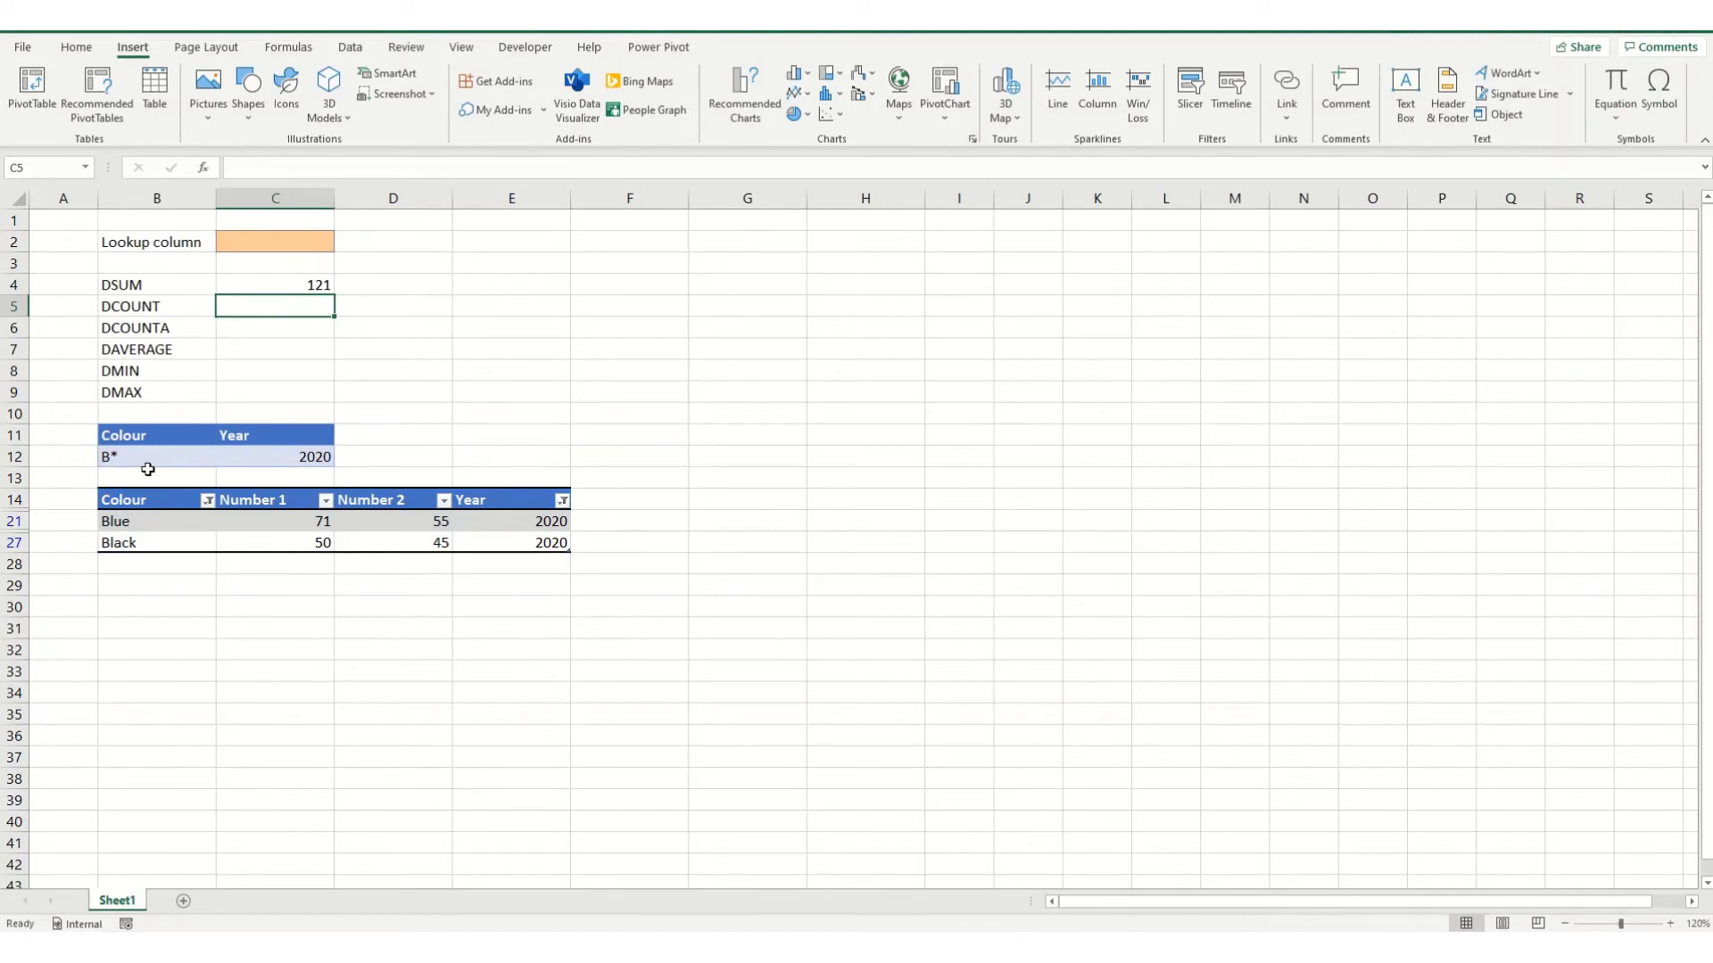
# - Clear the Colour and Year filters from the table
pyautogui.click(366, 526)
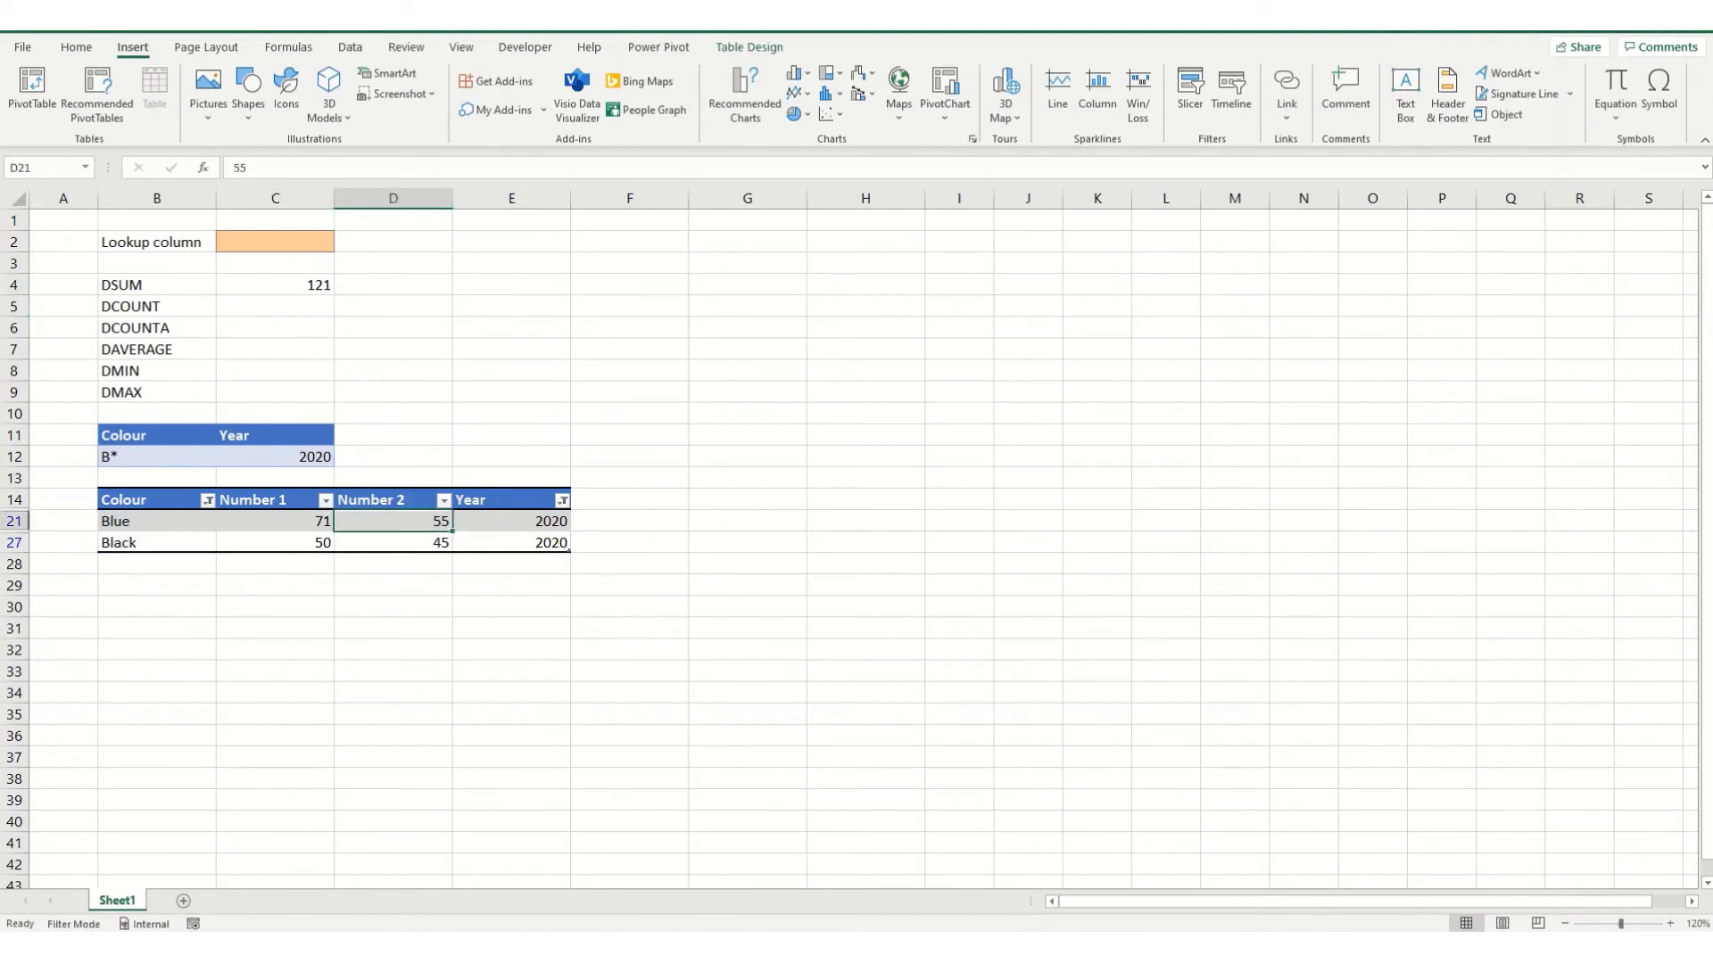
pyautogui.click(351, 47)
pyautogui.click(807, 74)
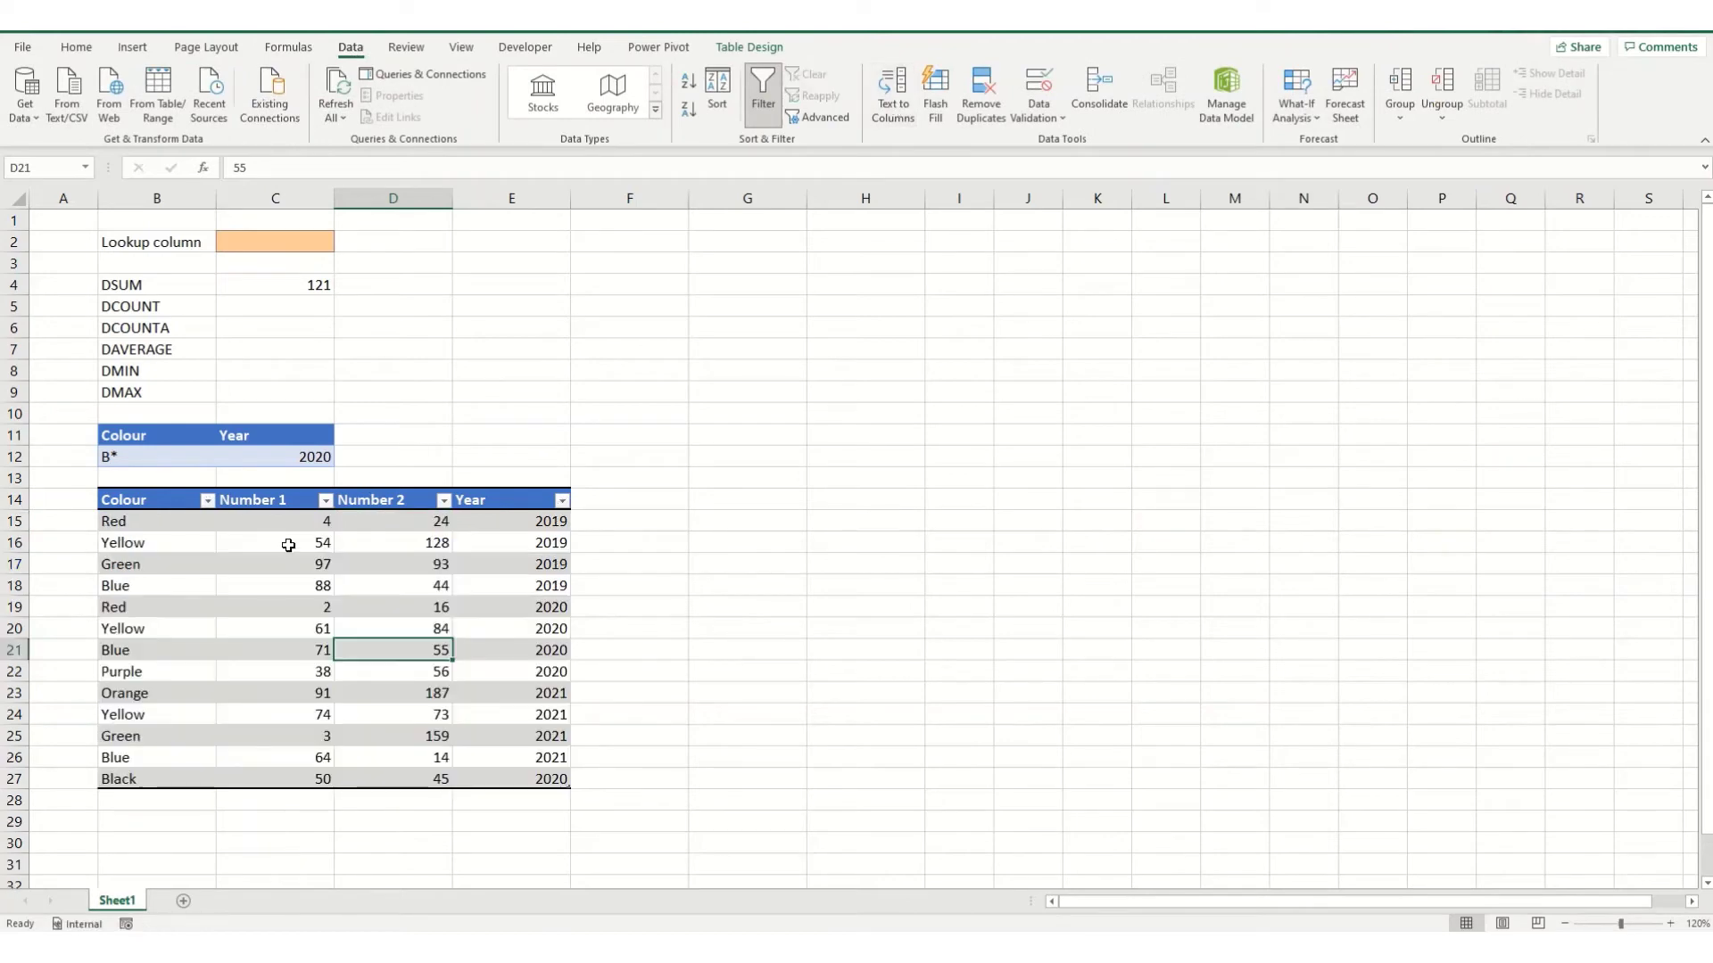
# - Enter a DCOUNT formula in C5 with Table1[#All] as database, "Number 1" as field and $B$11:$C$12 as criteria
pyautogui.click(244, 302)
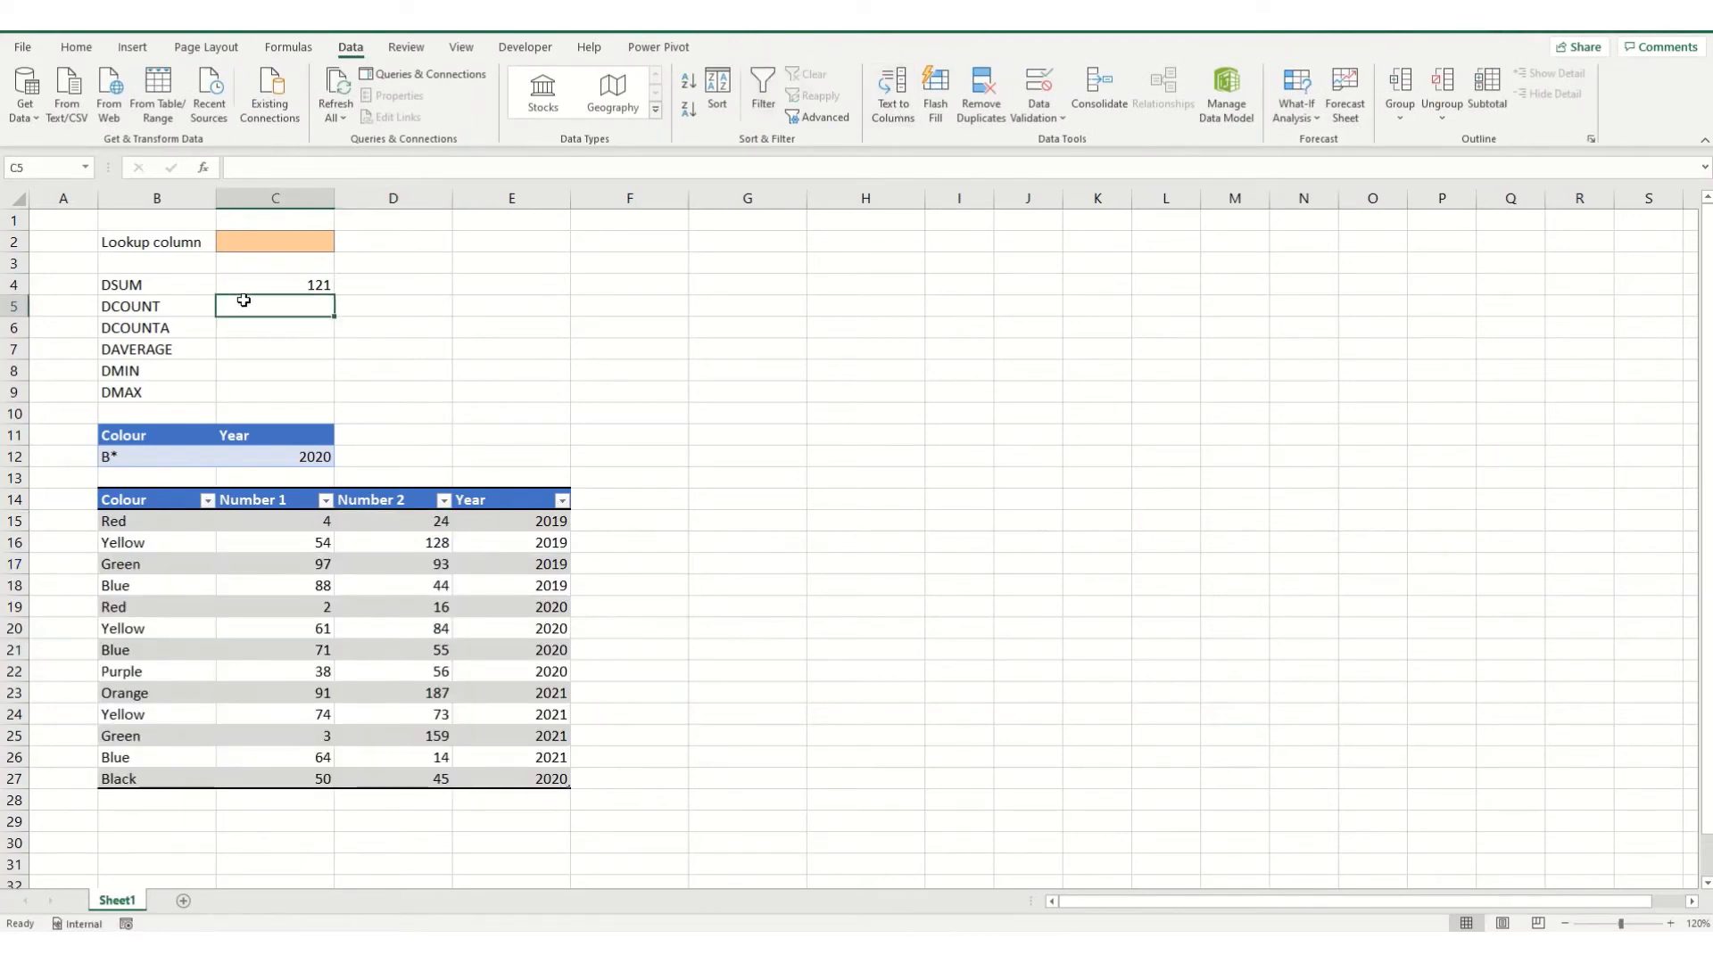
pyautogui.write('=dcoun')
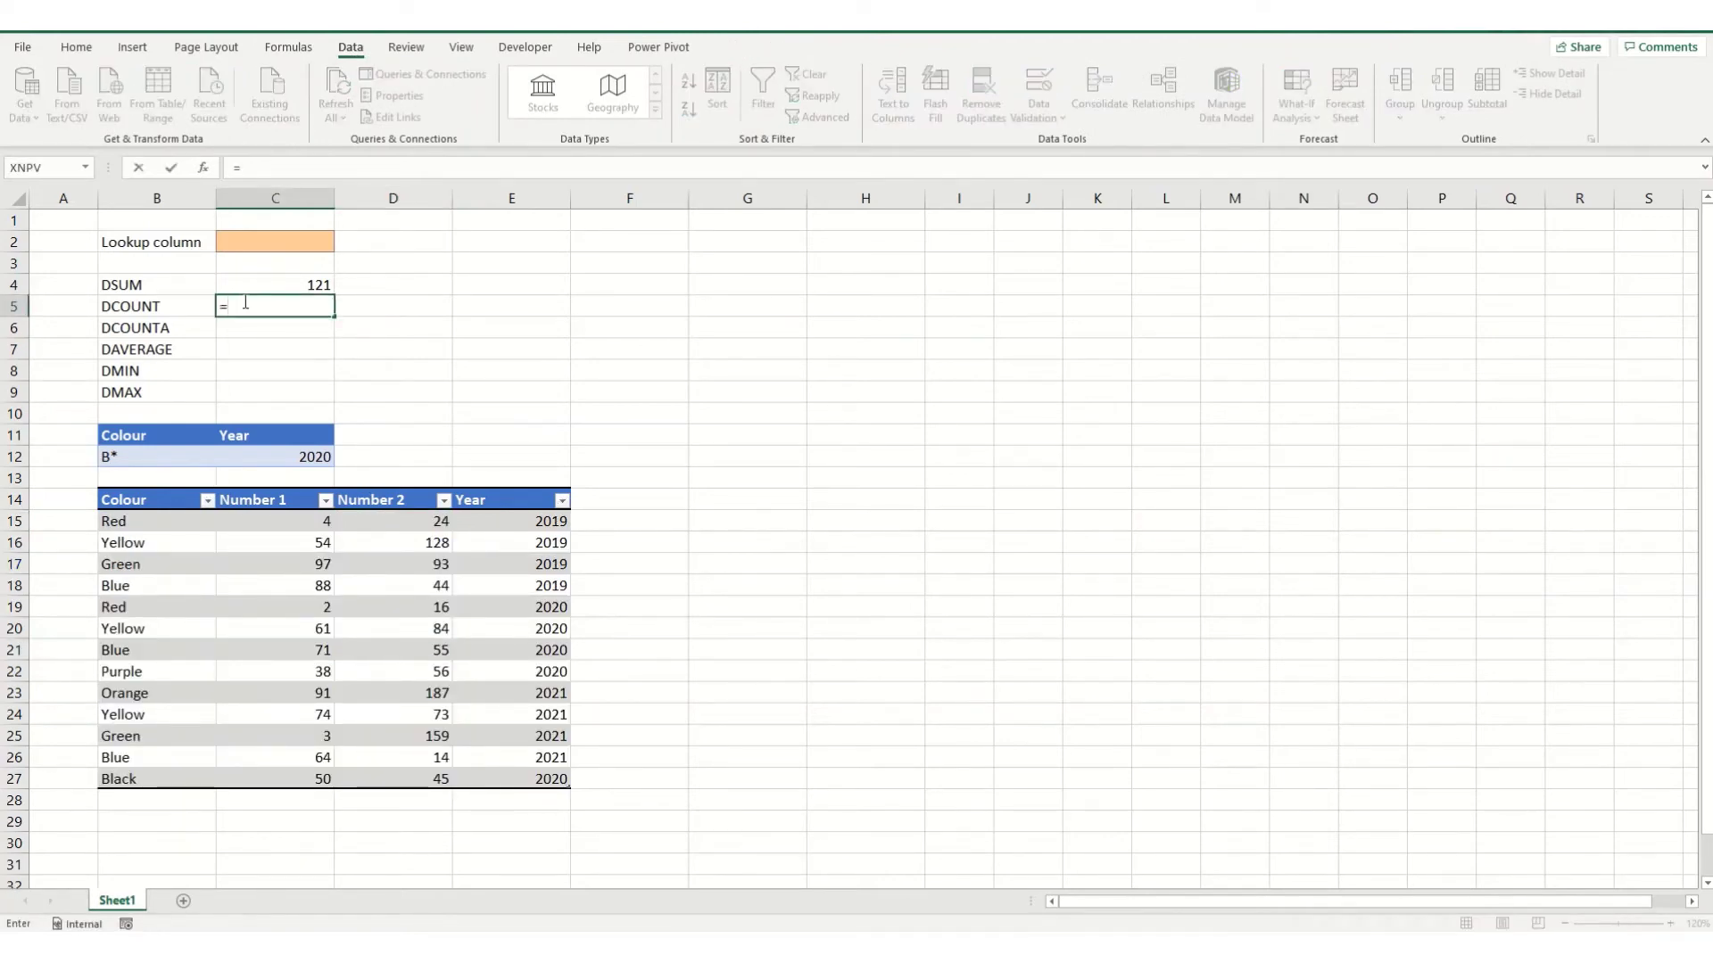
pyautogui.press('Tab')
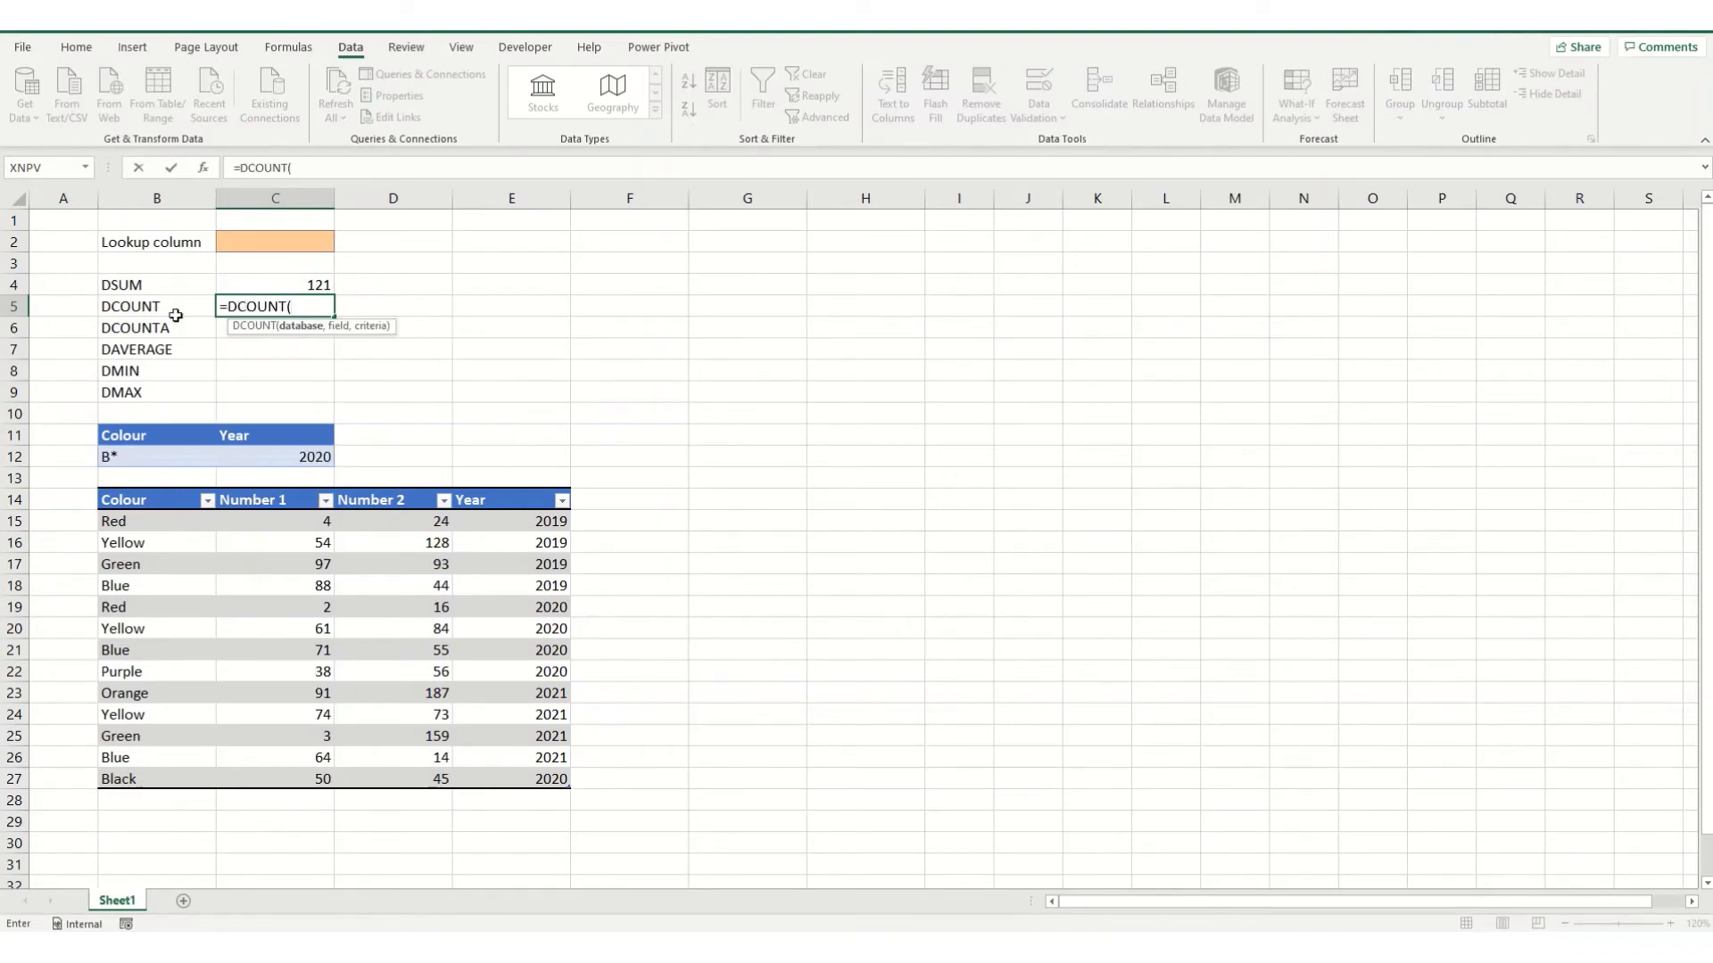
pyautogui.moveTo(140, 499); pyautogui.dragTo(571, 786)
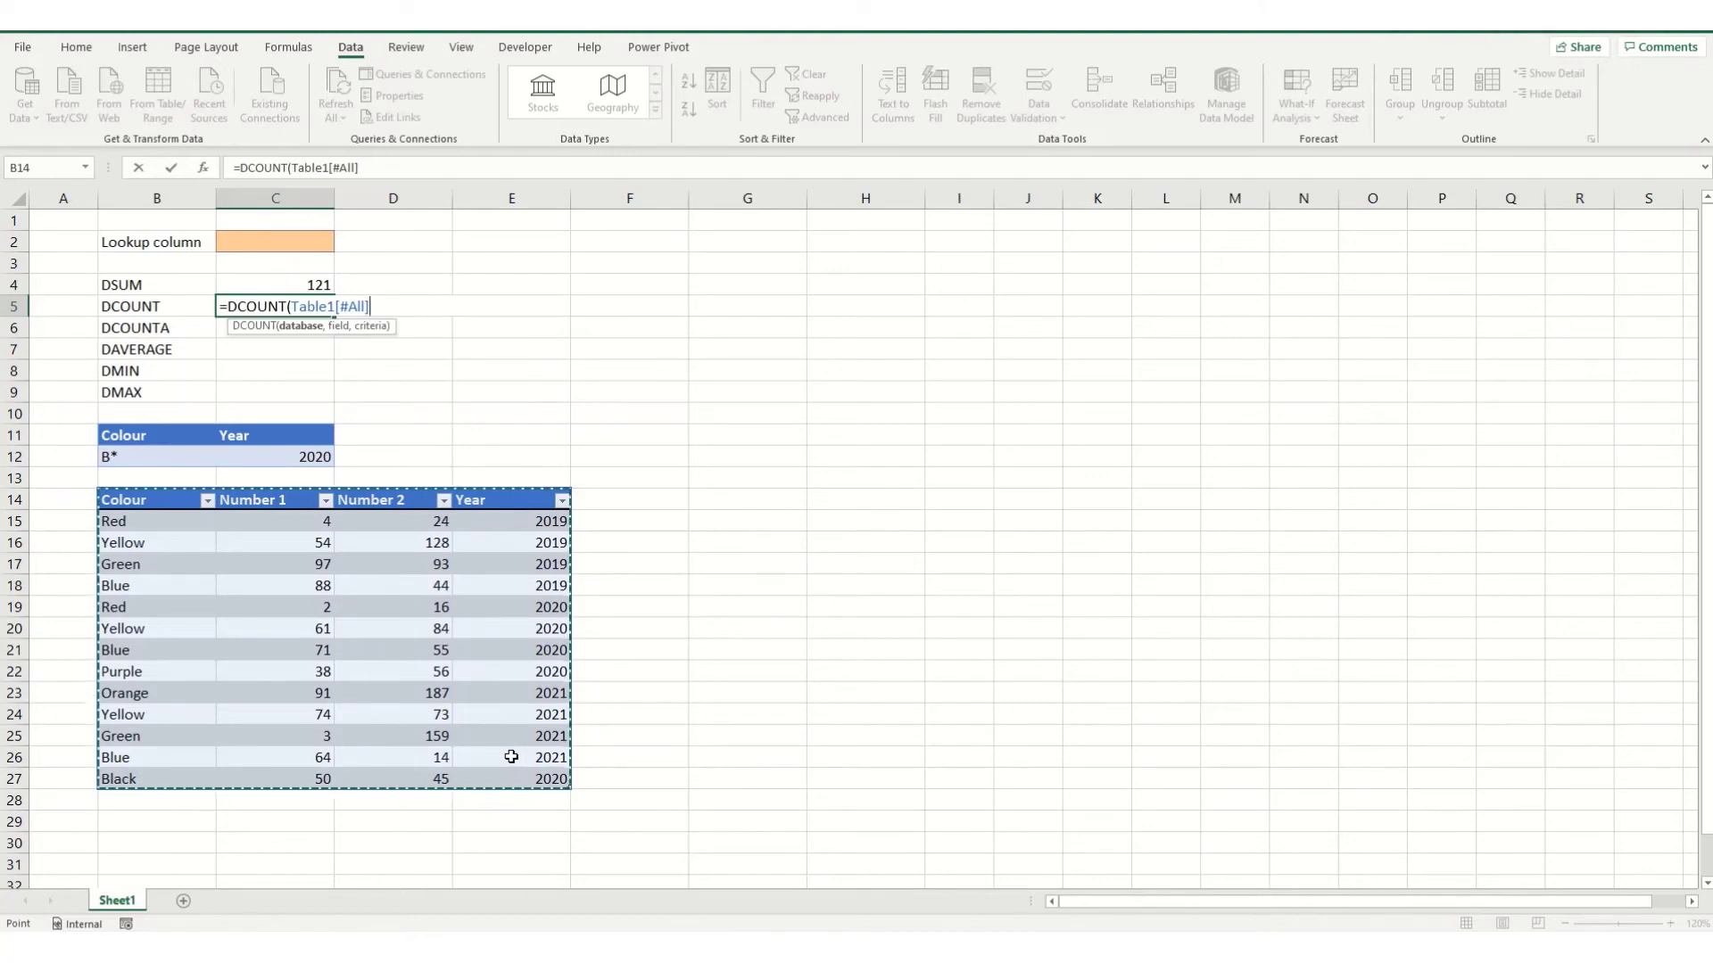
pyautogui.write(',')
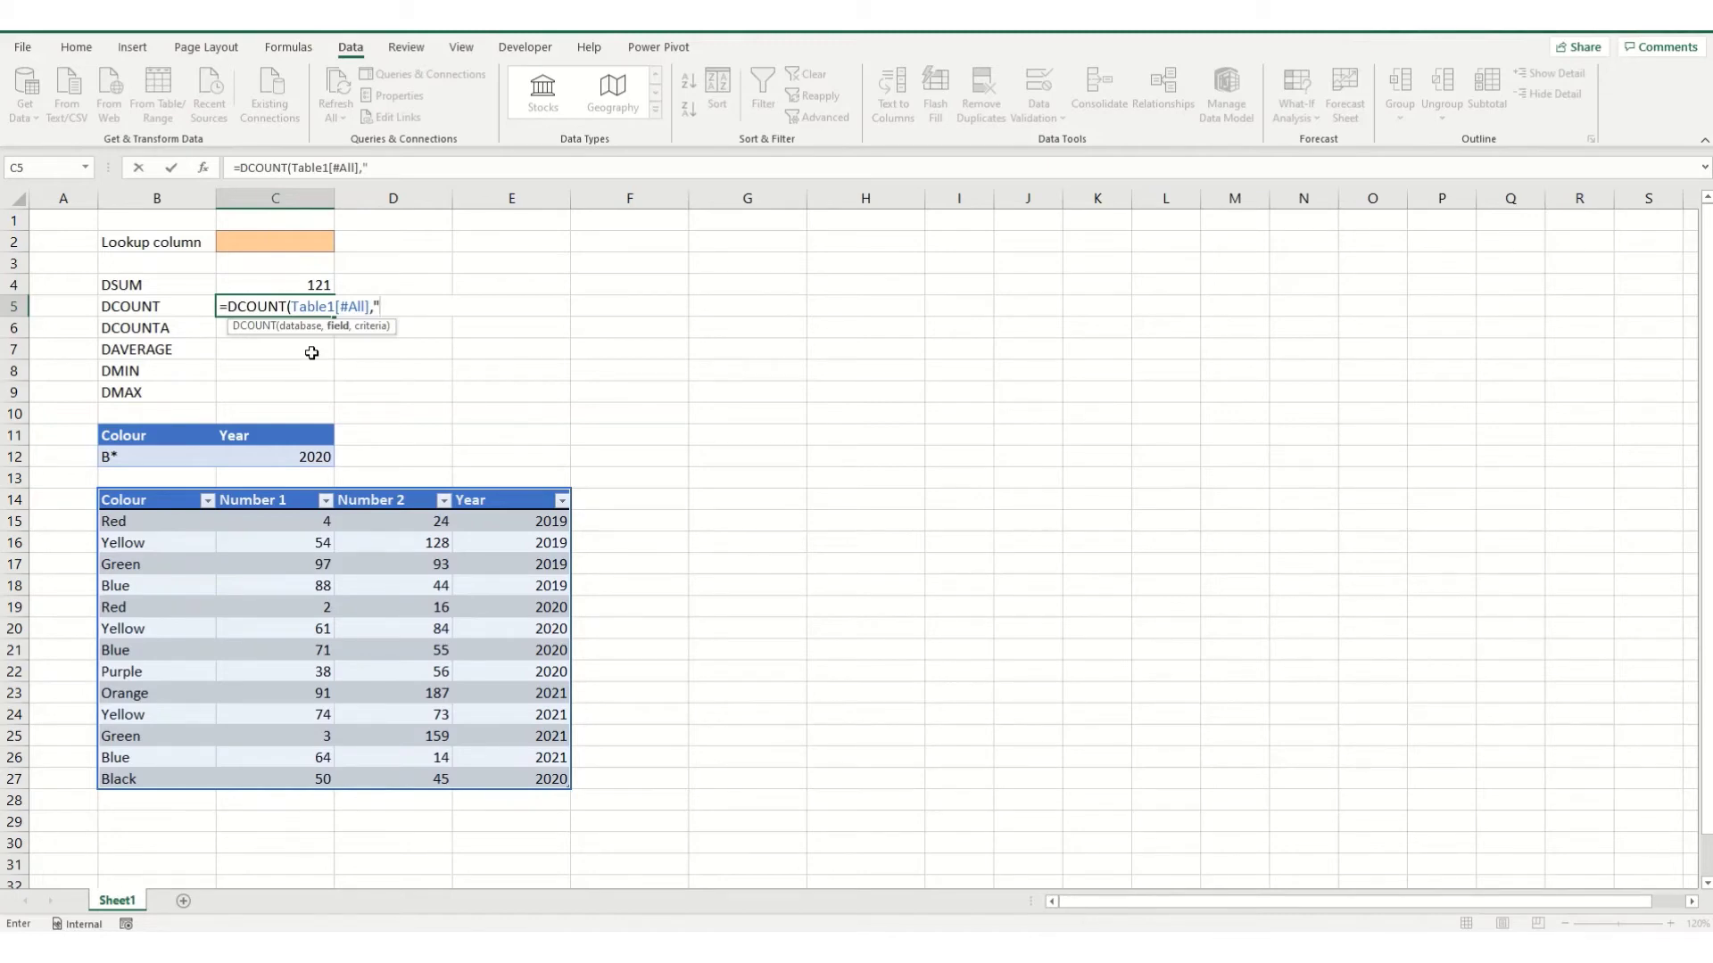
pyautogui.write('"Number')
pyautogui.write('1",')
pyautogui.moveTo(132, 432); pyautogui.dragTo(319, 457)
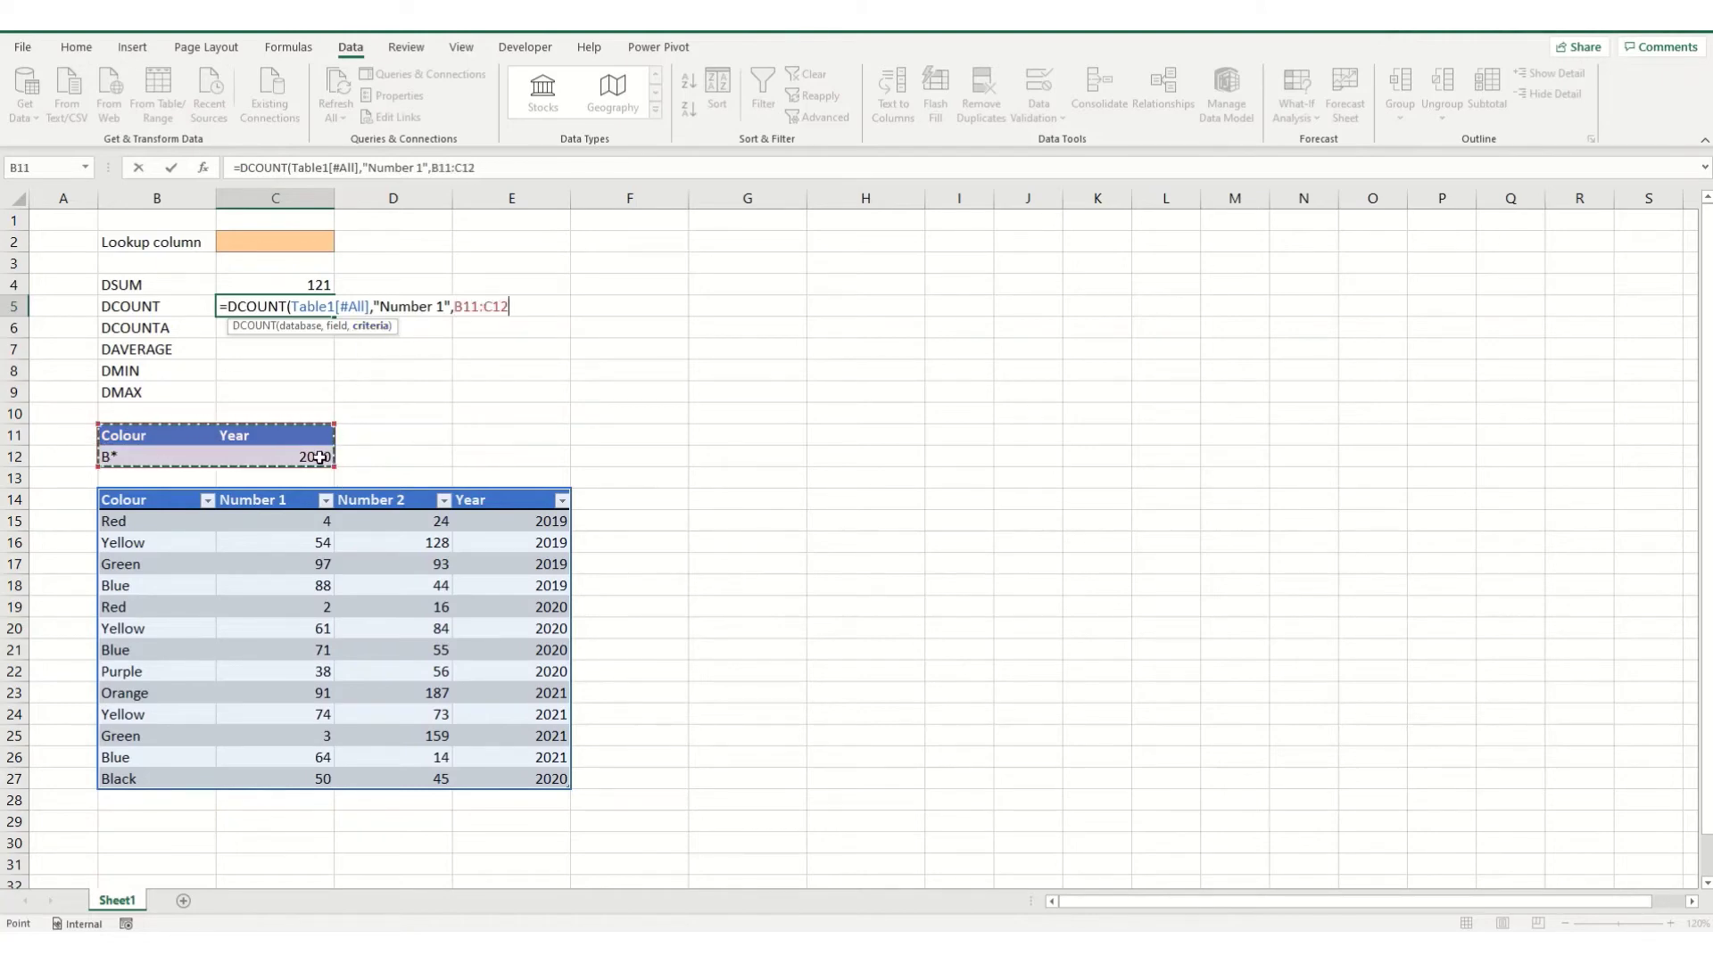
pyautogui.press('F4')
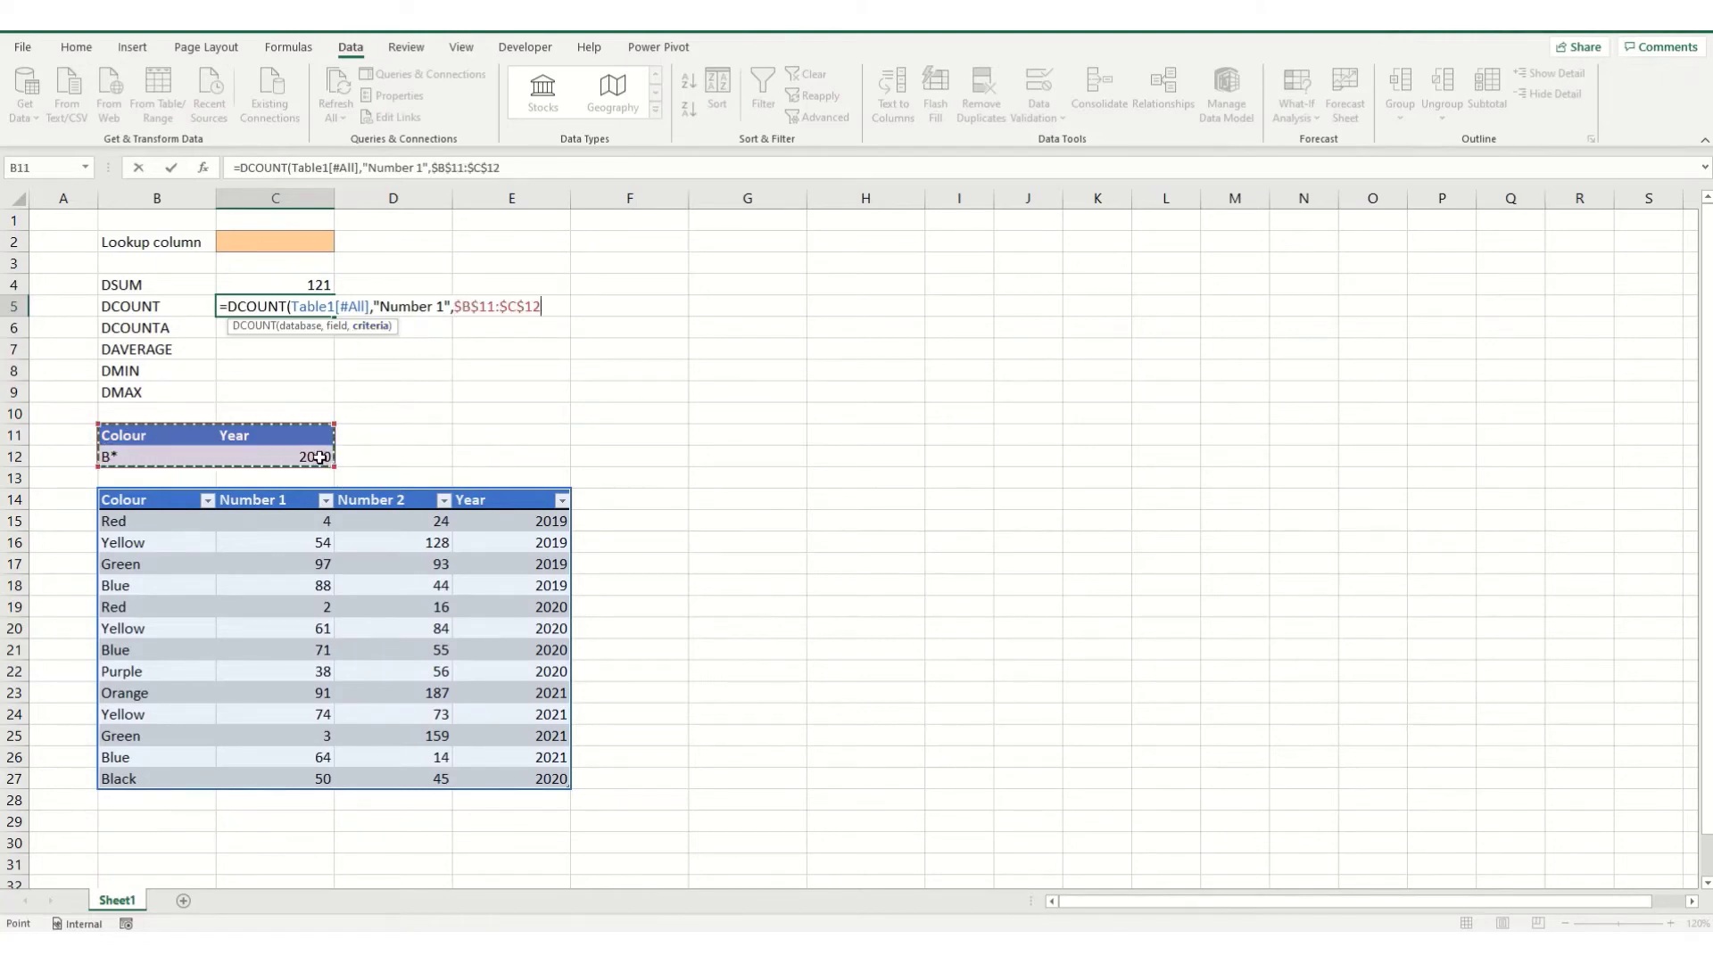
pyautogui.press('Return')
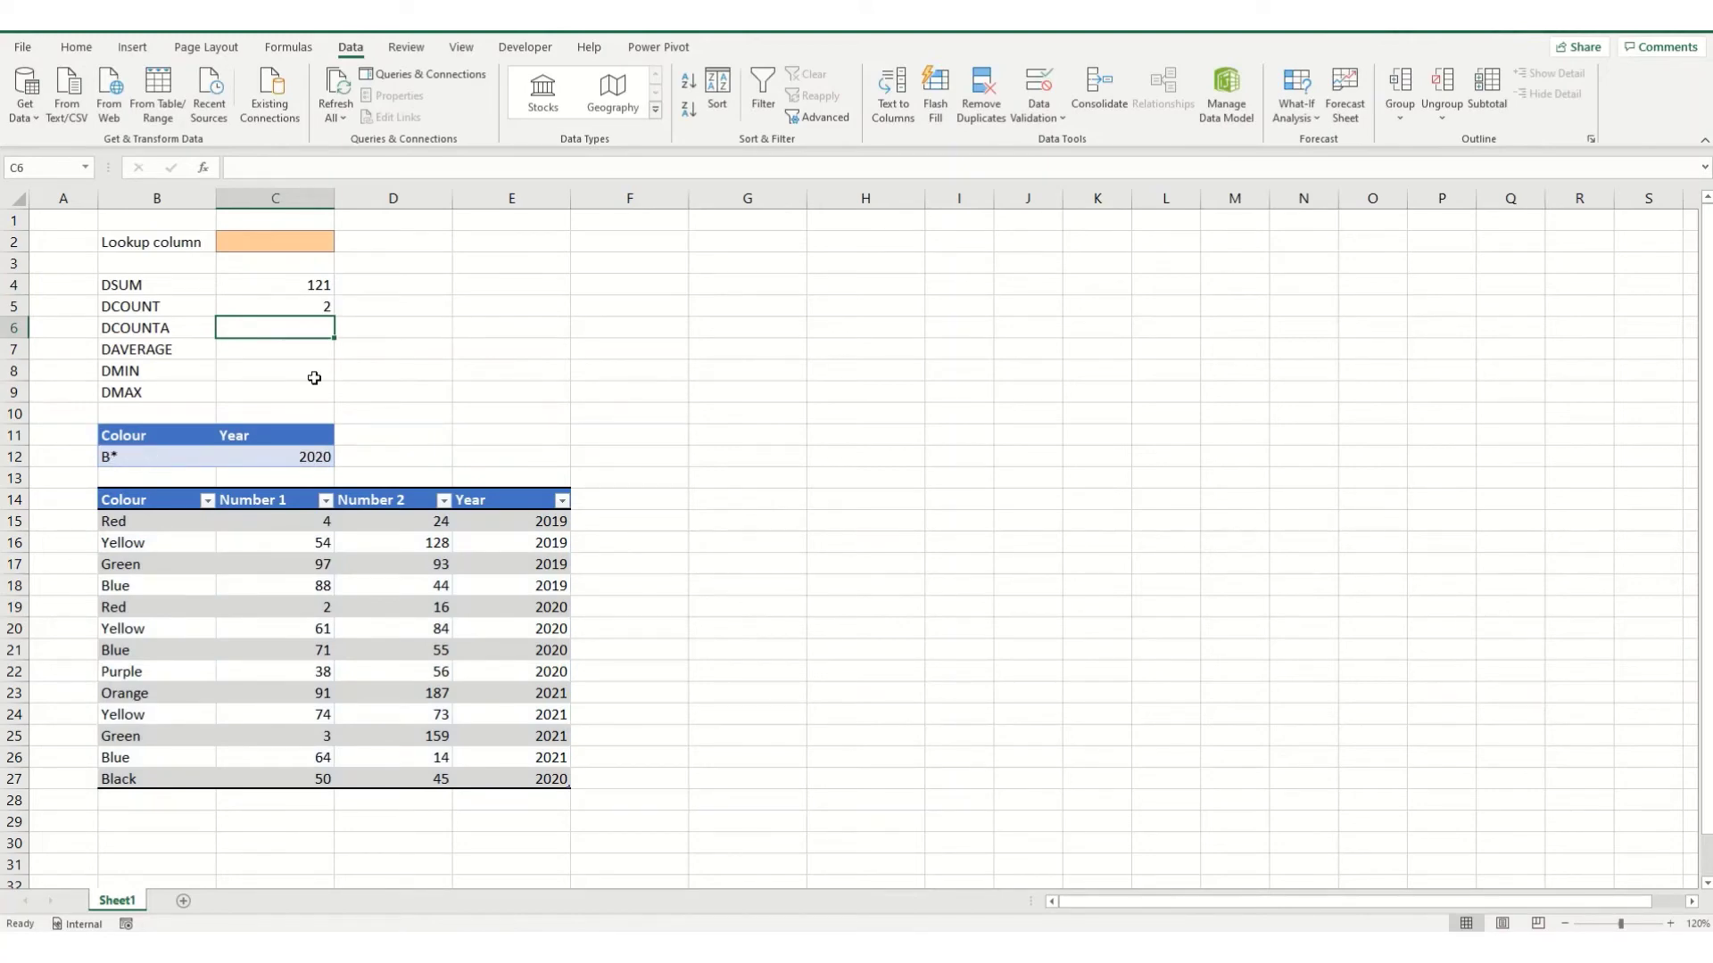
# - Check the DCOUNT formula in C5 against the Colour and Year criteria in B12 and C12
pyautogui.click(306, 308)
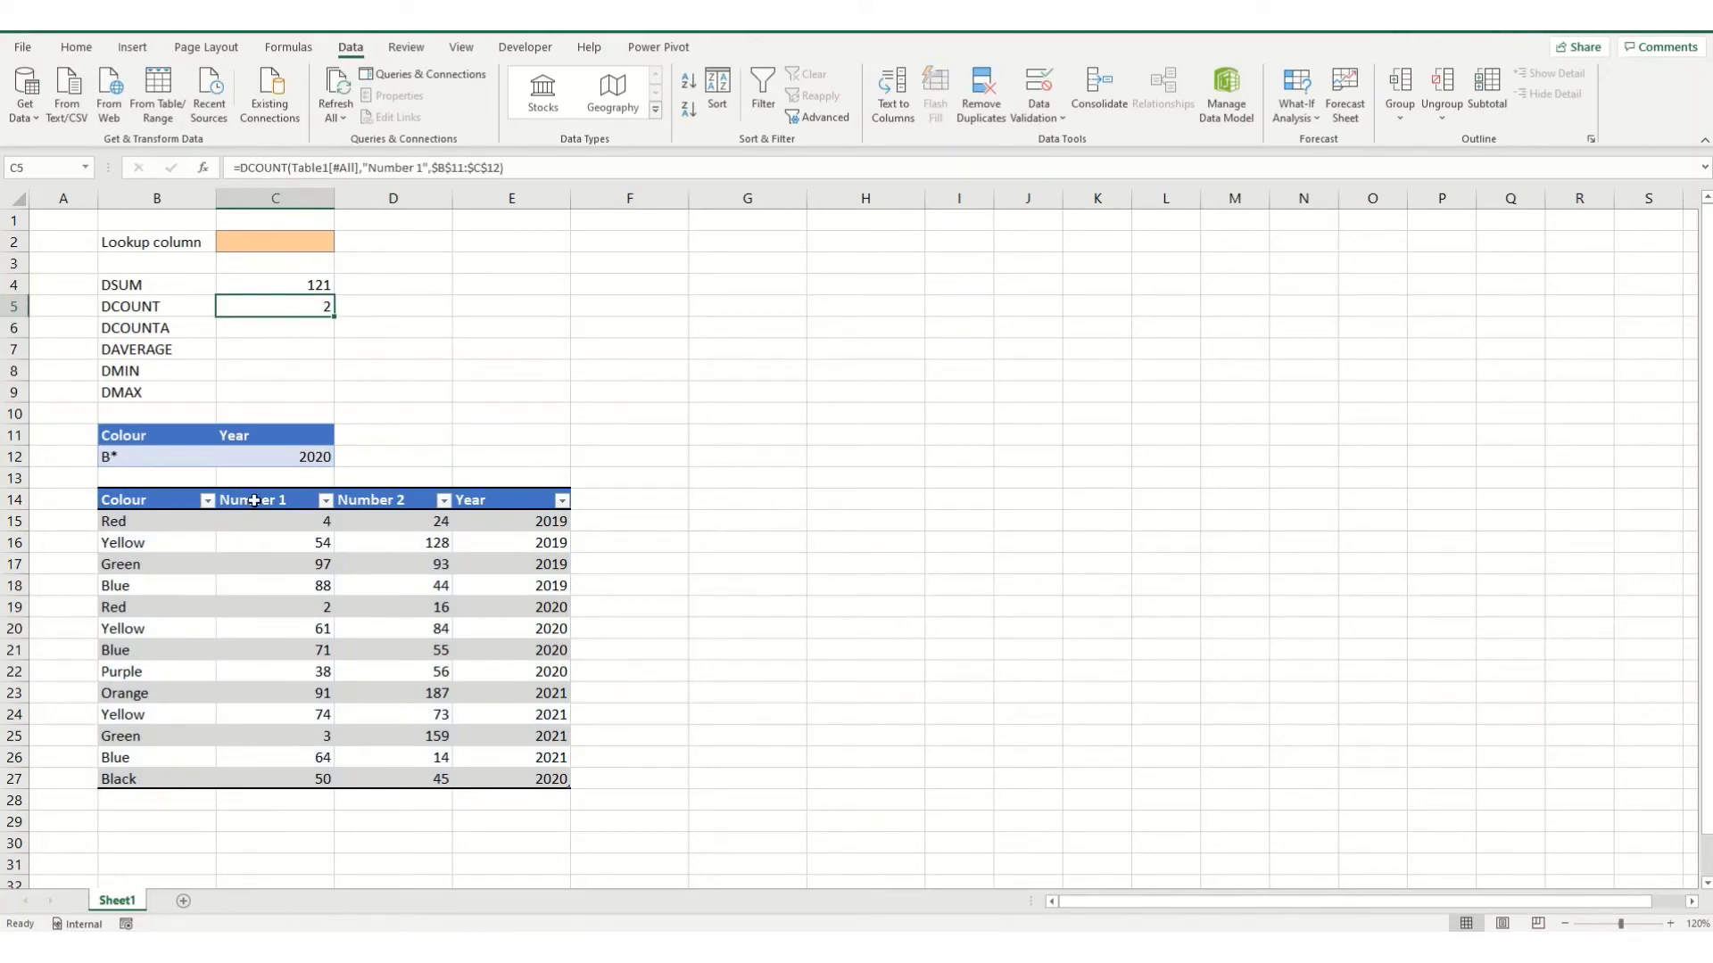
pyautogui.click(114, 457)
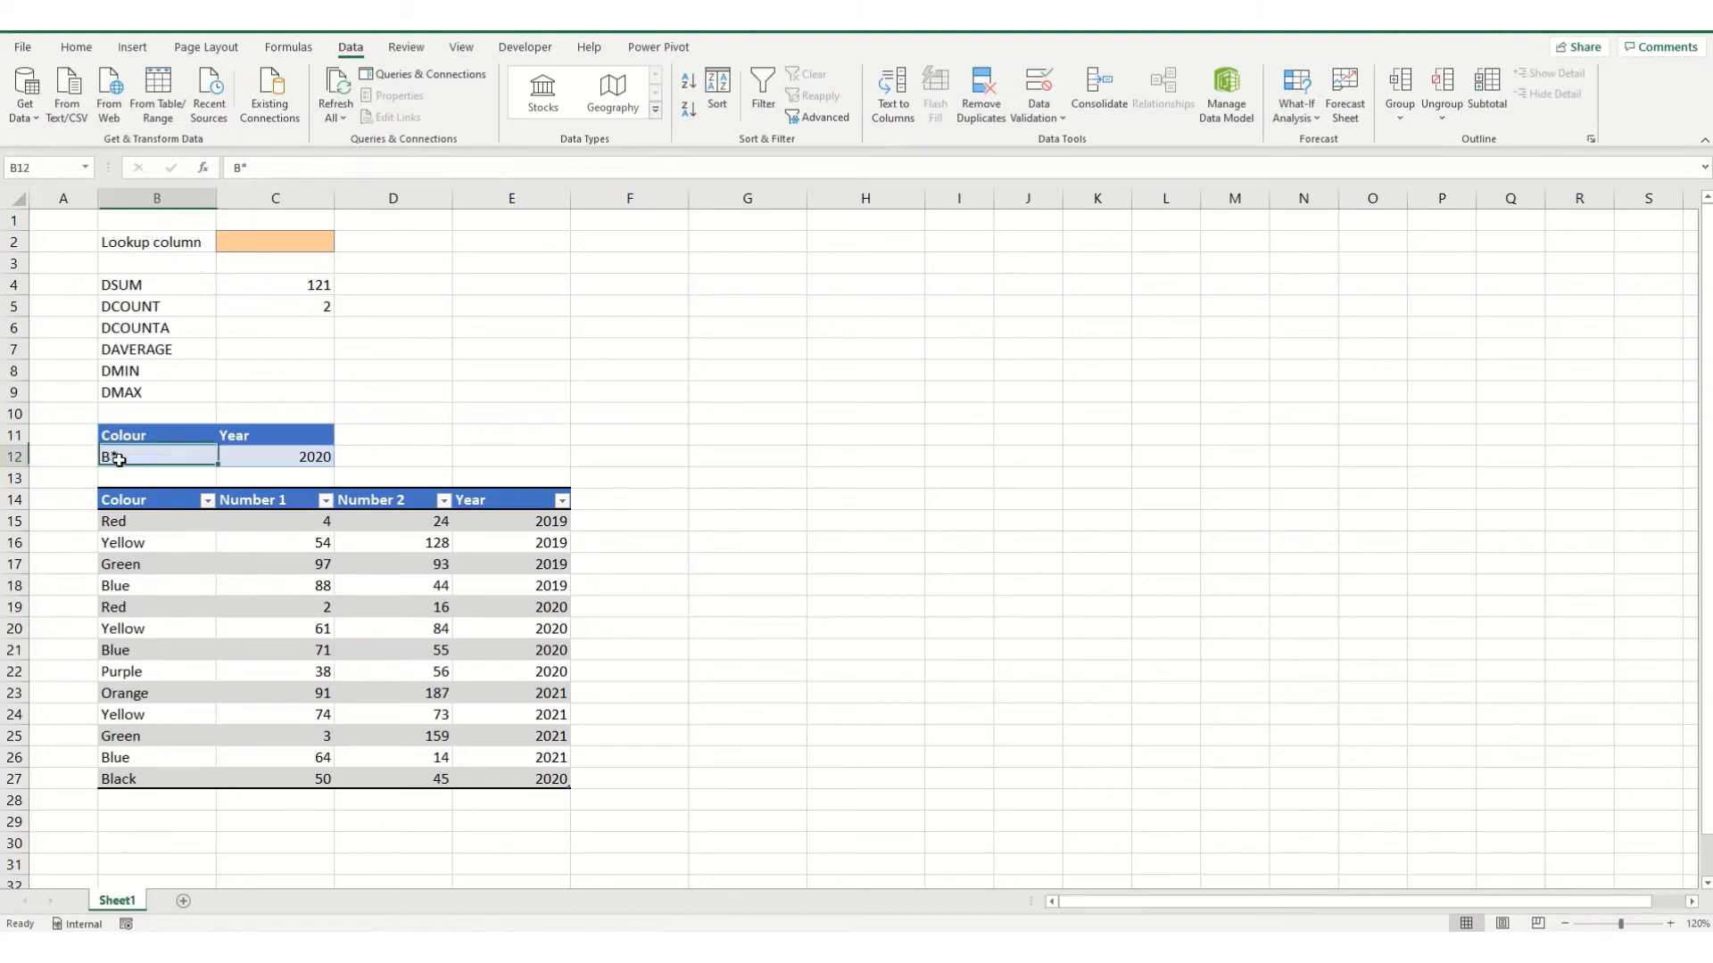
pyautogui.click(306, 455)
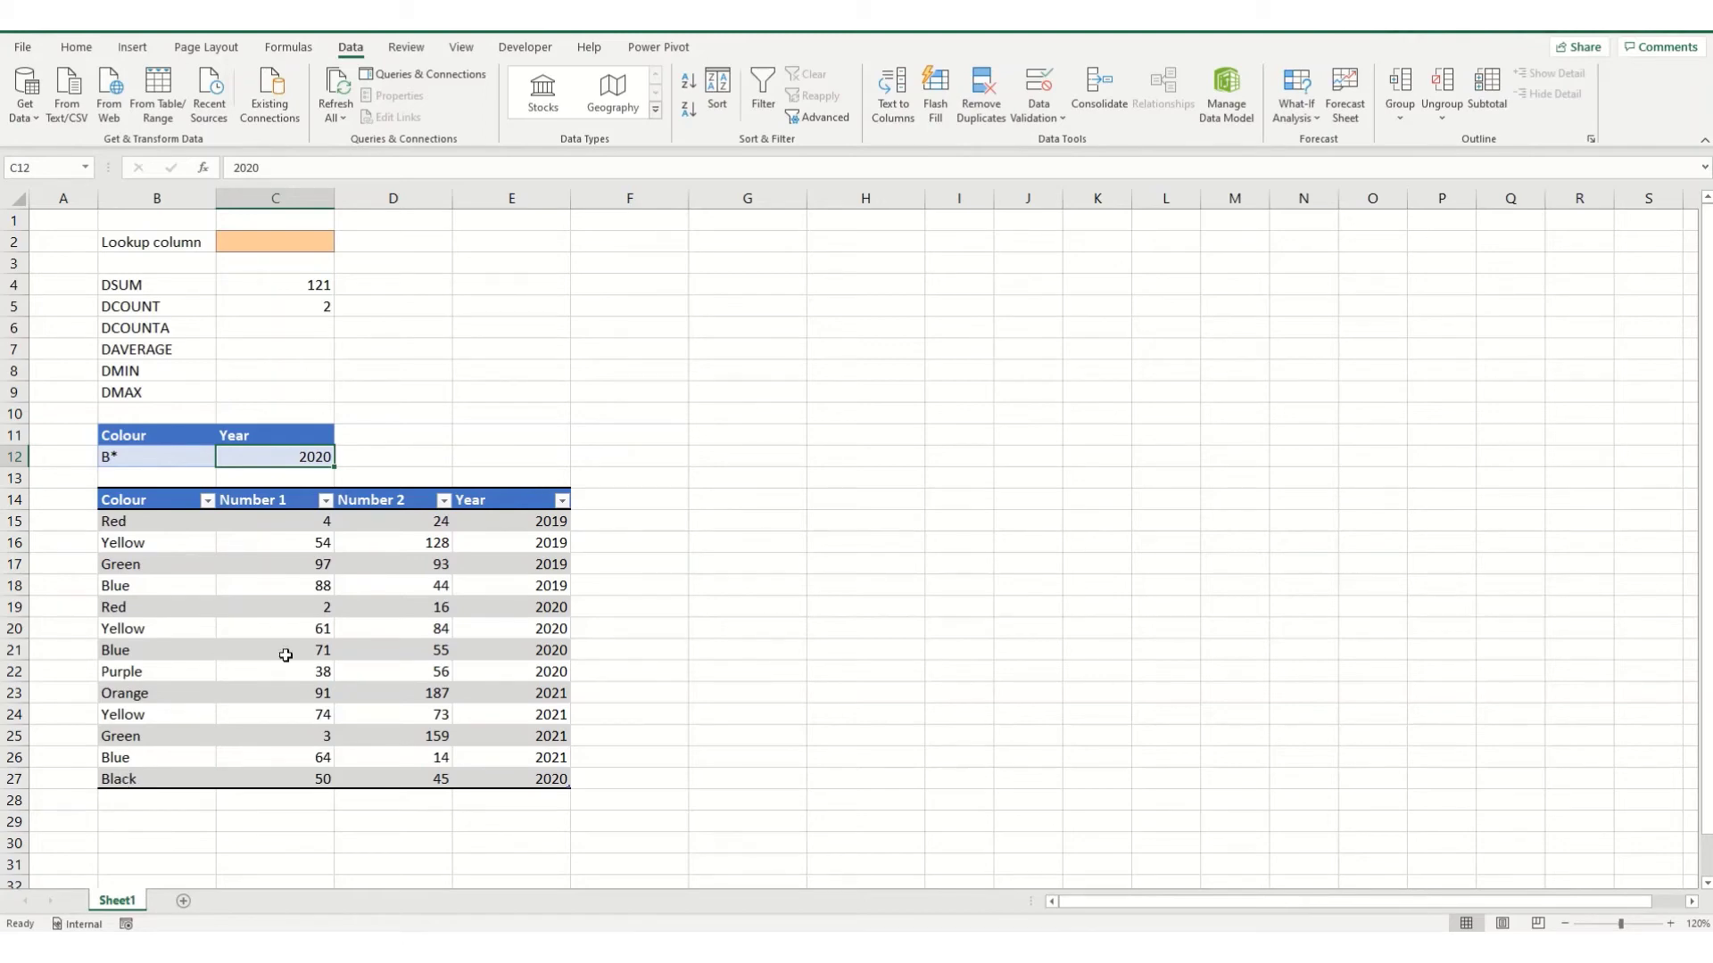
# - Copy the DCOUNT formula from C5 down to C6 and change its function to DCOUNTA
pyautogui.click(325, 308)
pyautogui.moveTo(333, 318); pyautogui.dragTo(336, 340)
pyautogui.click(260, 325)
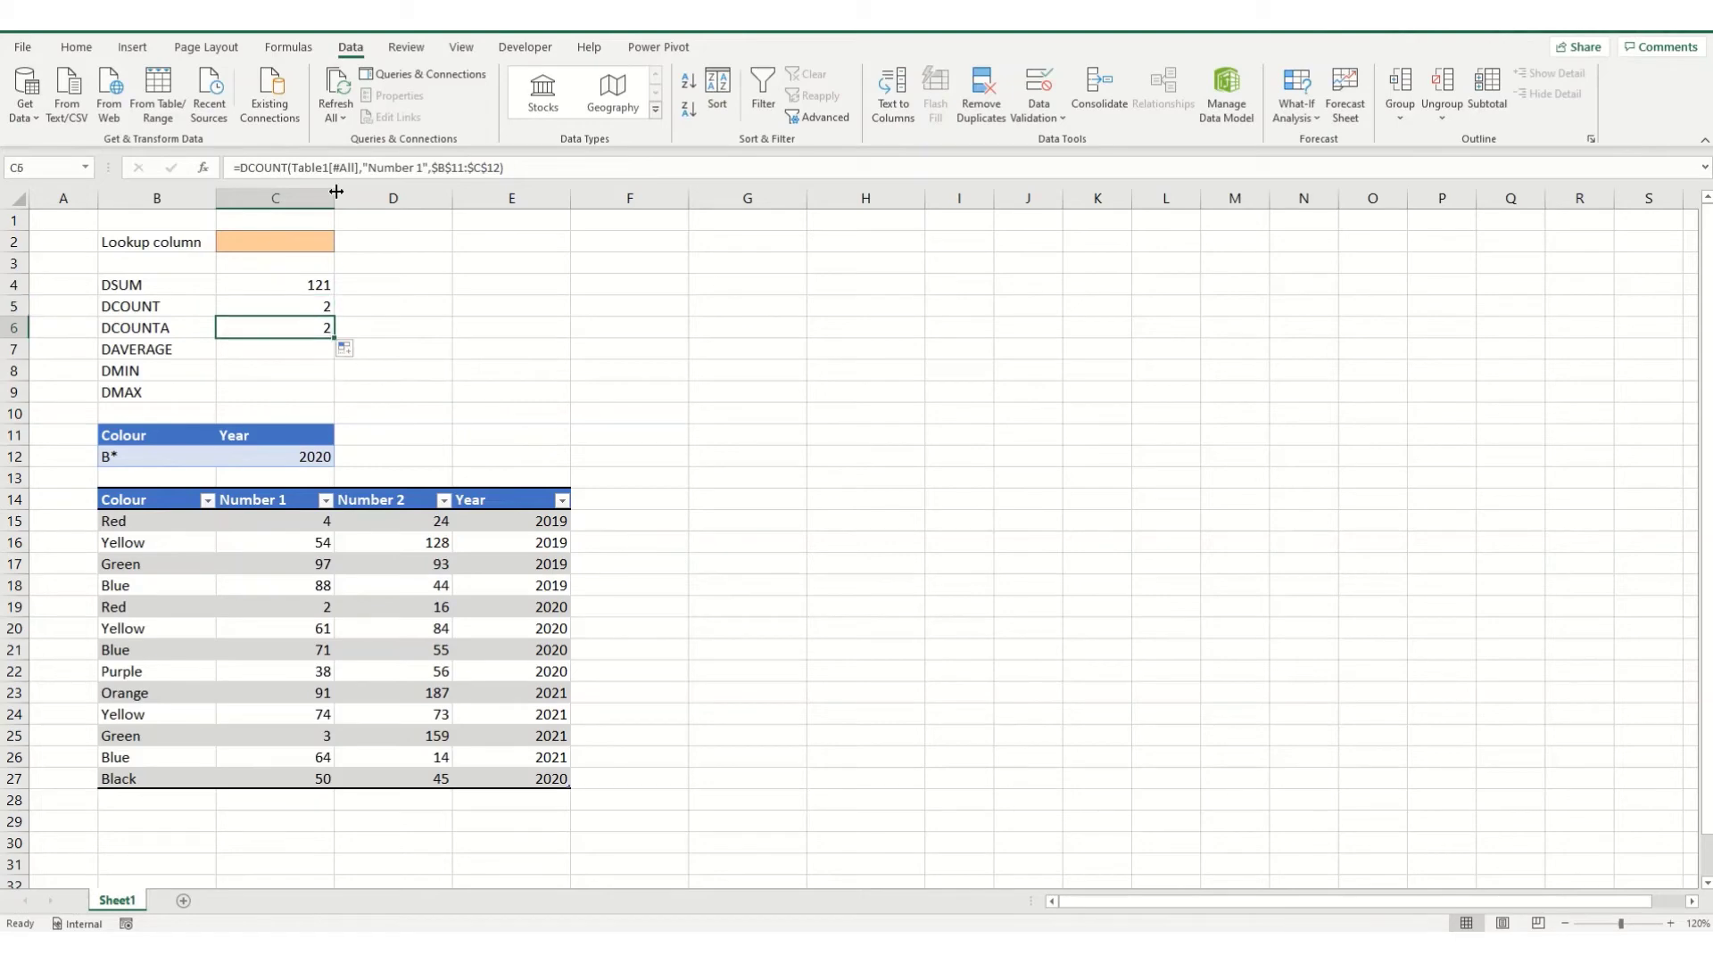
pyautogui.click(288, 166)
pyautogui.write('A')
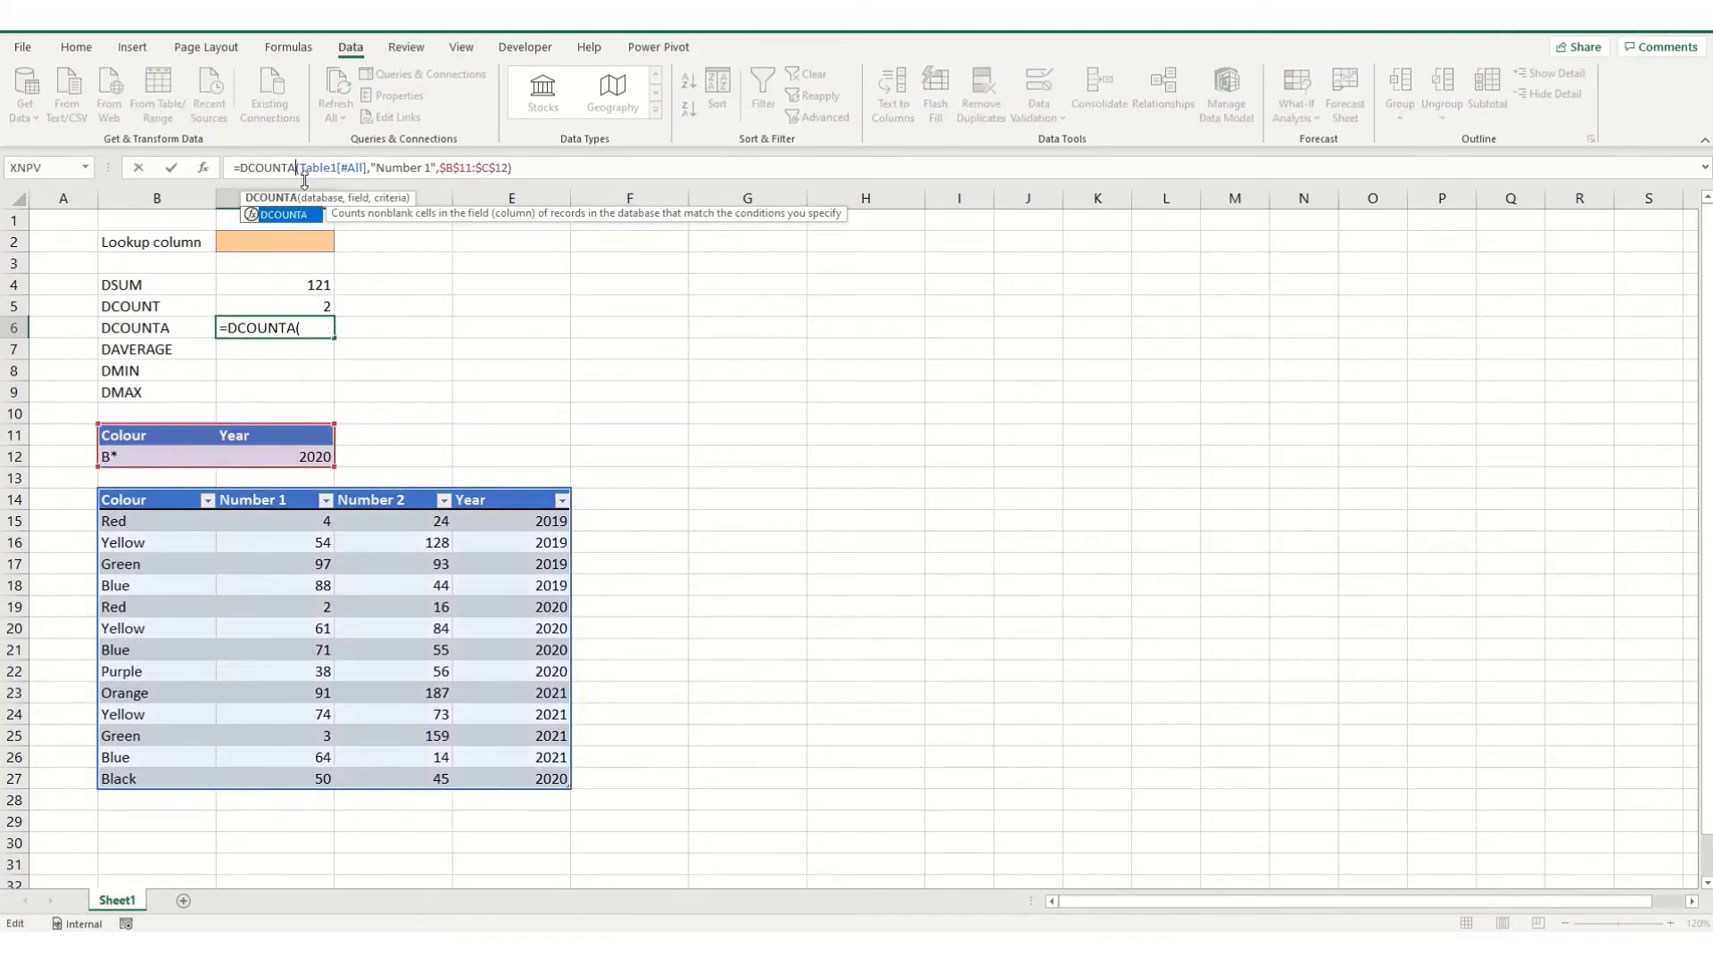
pyautogui.click(304, 180)
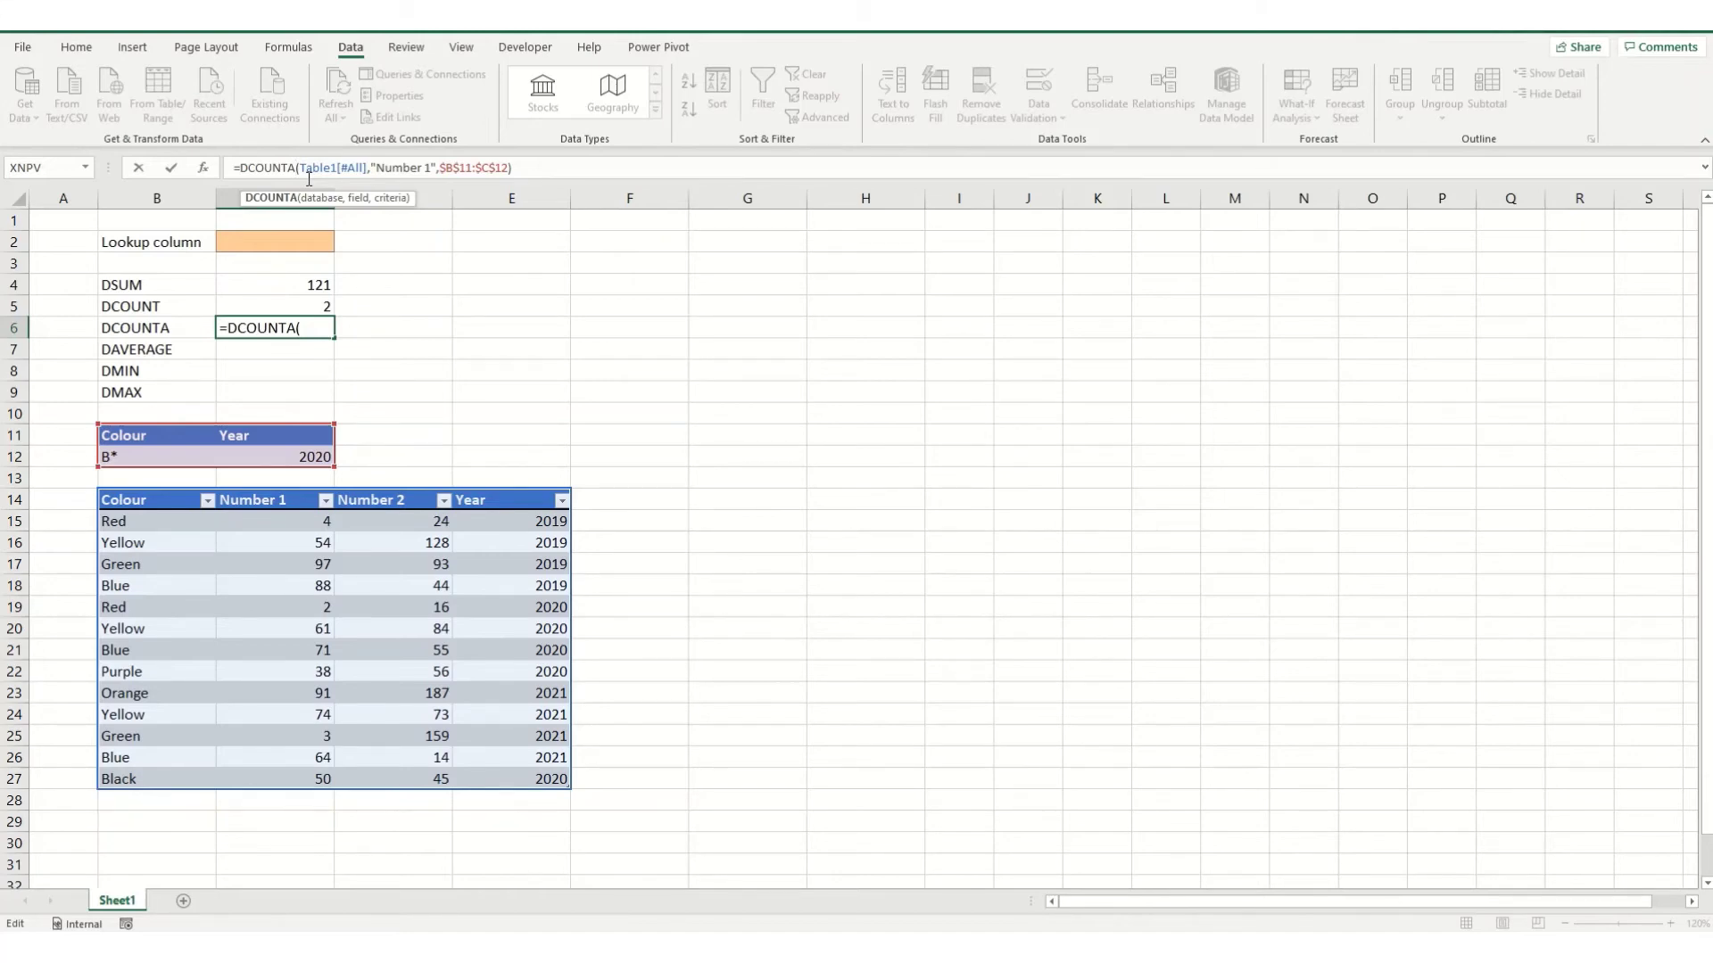
pyautogui.press('Return')
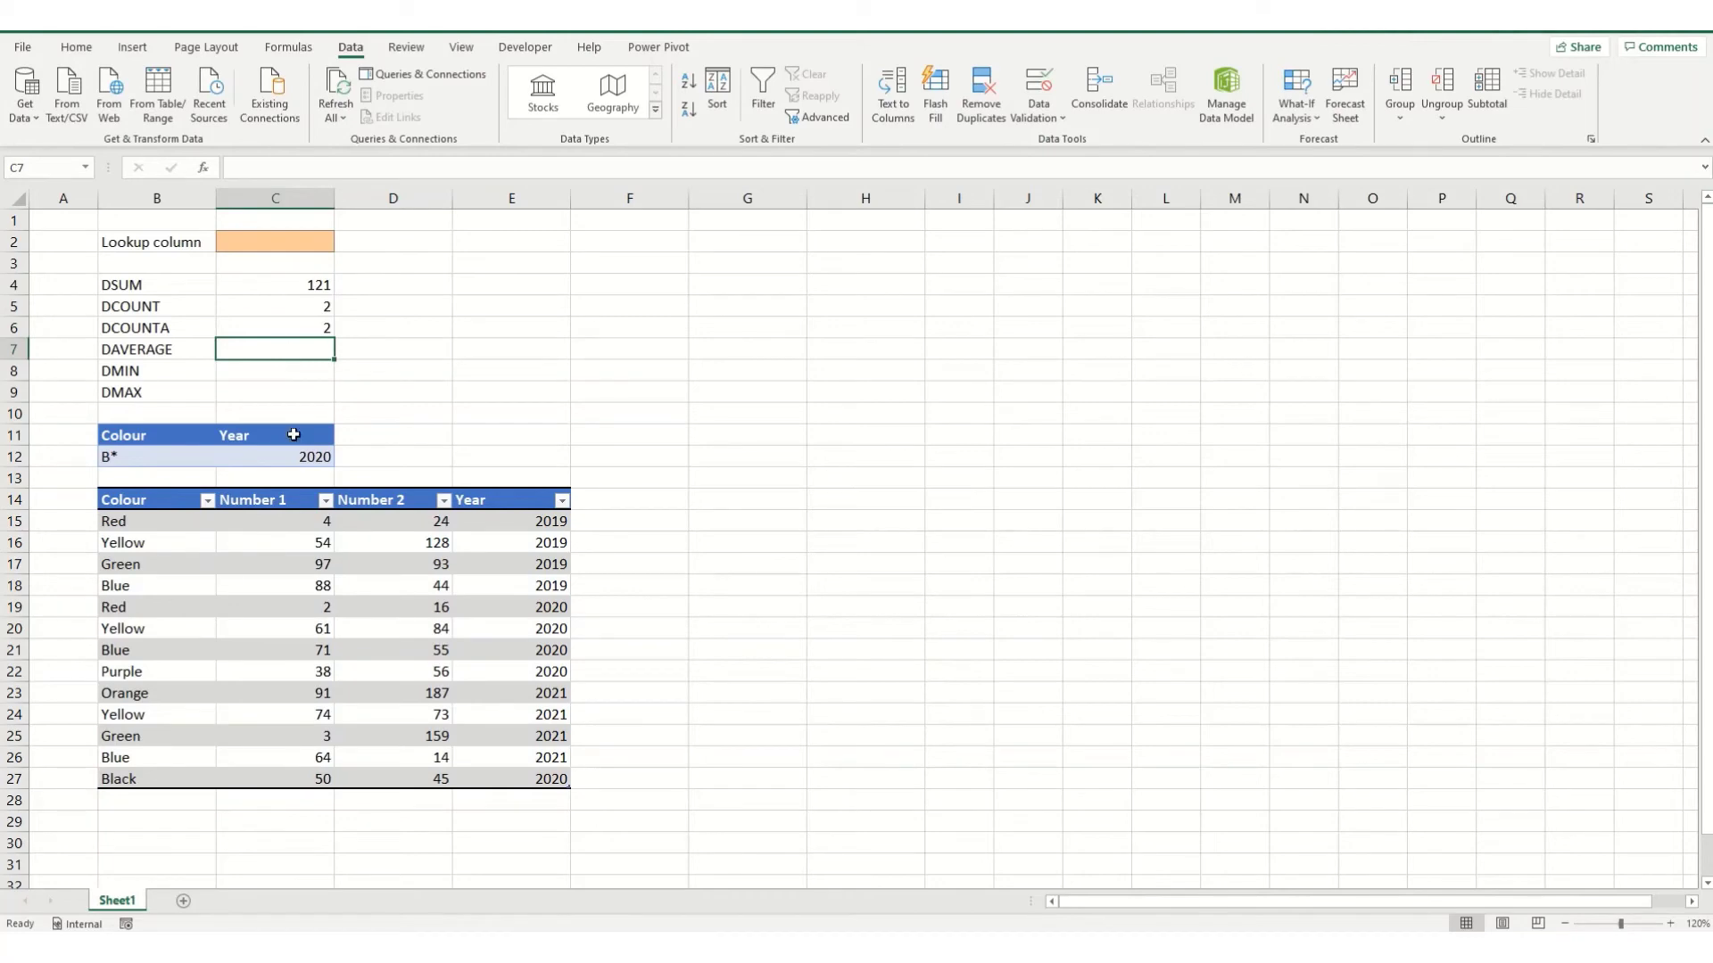
# - Delete the Number 1 value in C21 and undo the deletion
pyautogui.click(308, 642)
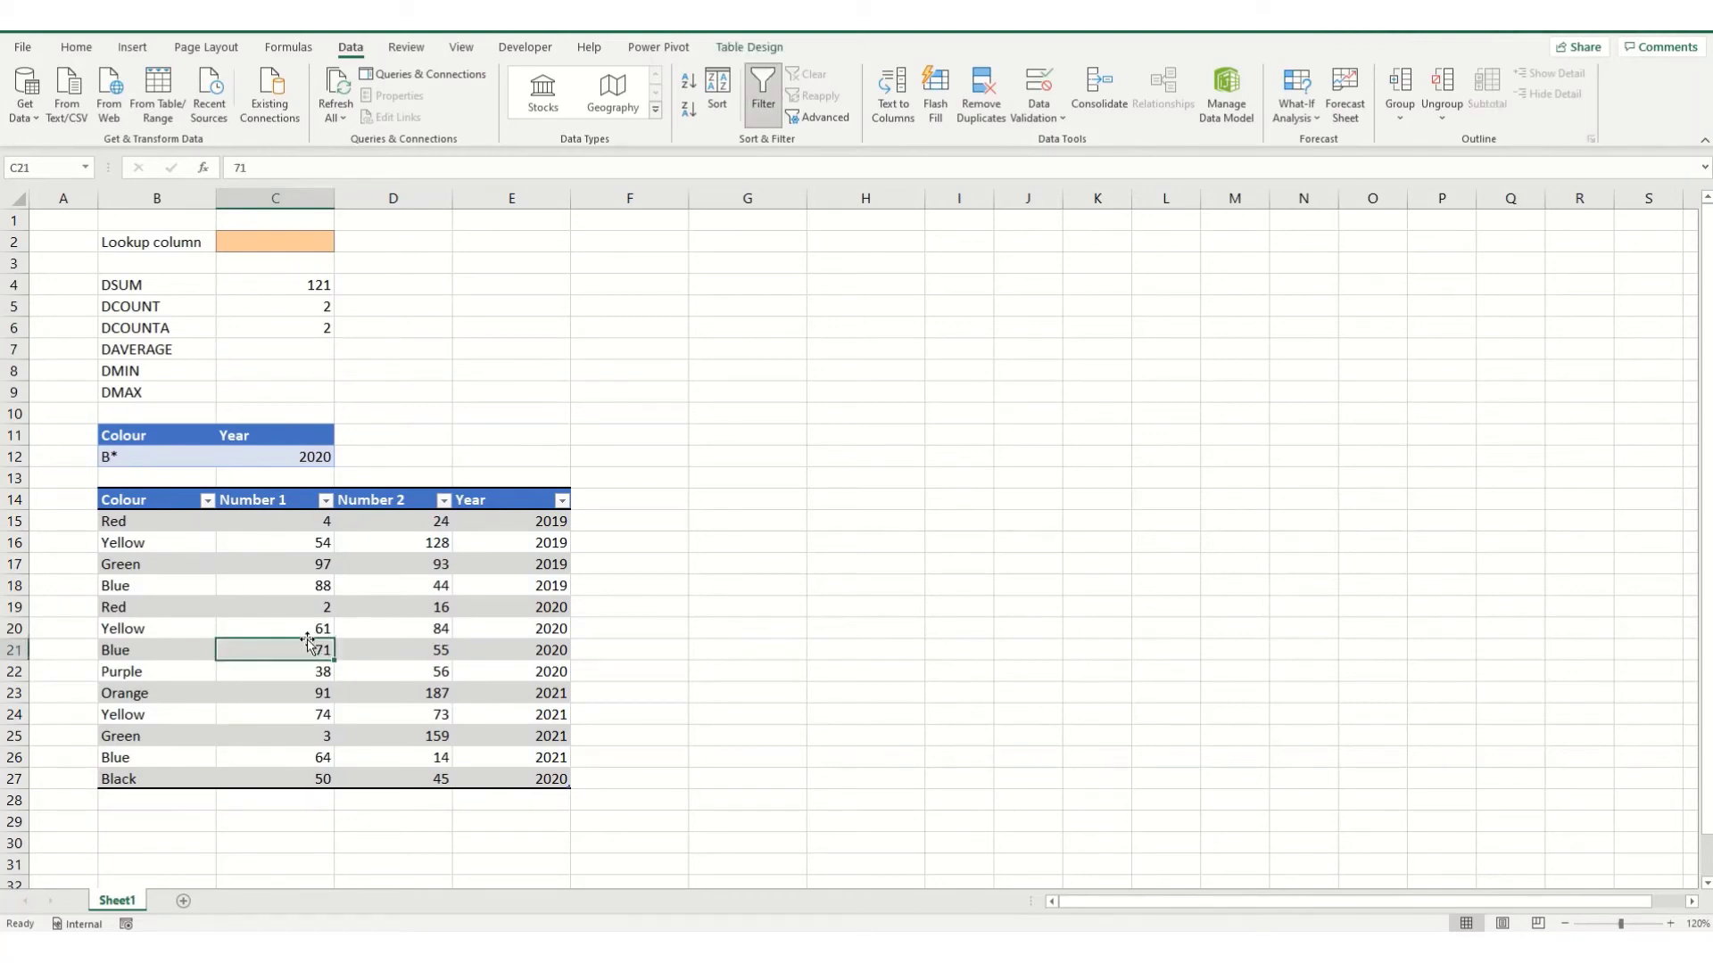
pyautogui.press('Delete')
pyautogui.hotkey('ctrl', 'z')
# - Copy the DCOUNTA formula from C6 down to C7
pyautogui.click(328, 326)
pyautogui.moveTo(334, 337); pyautogui.dragTo(334, 358)
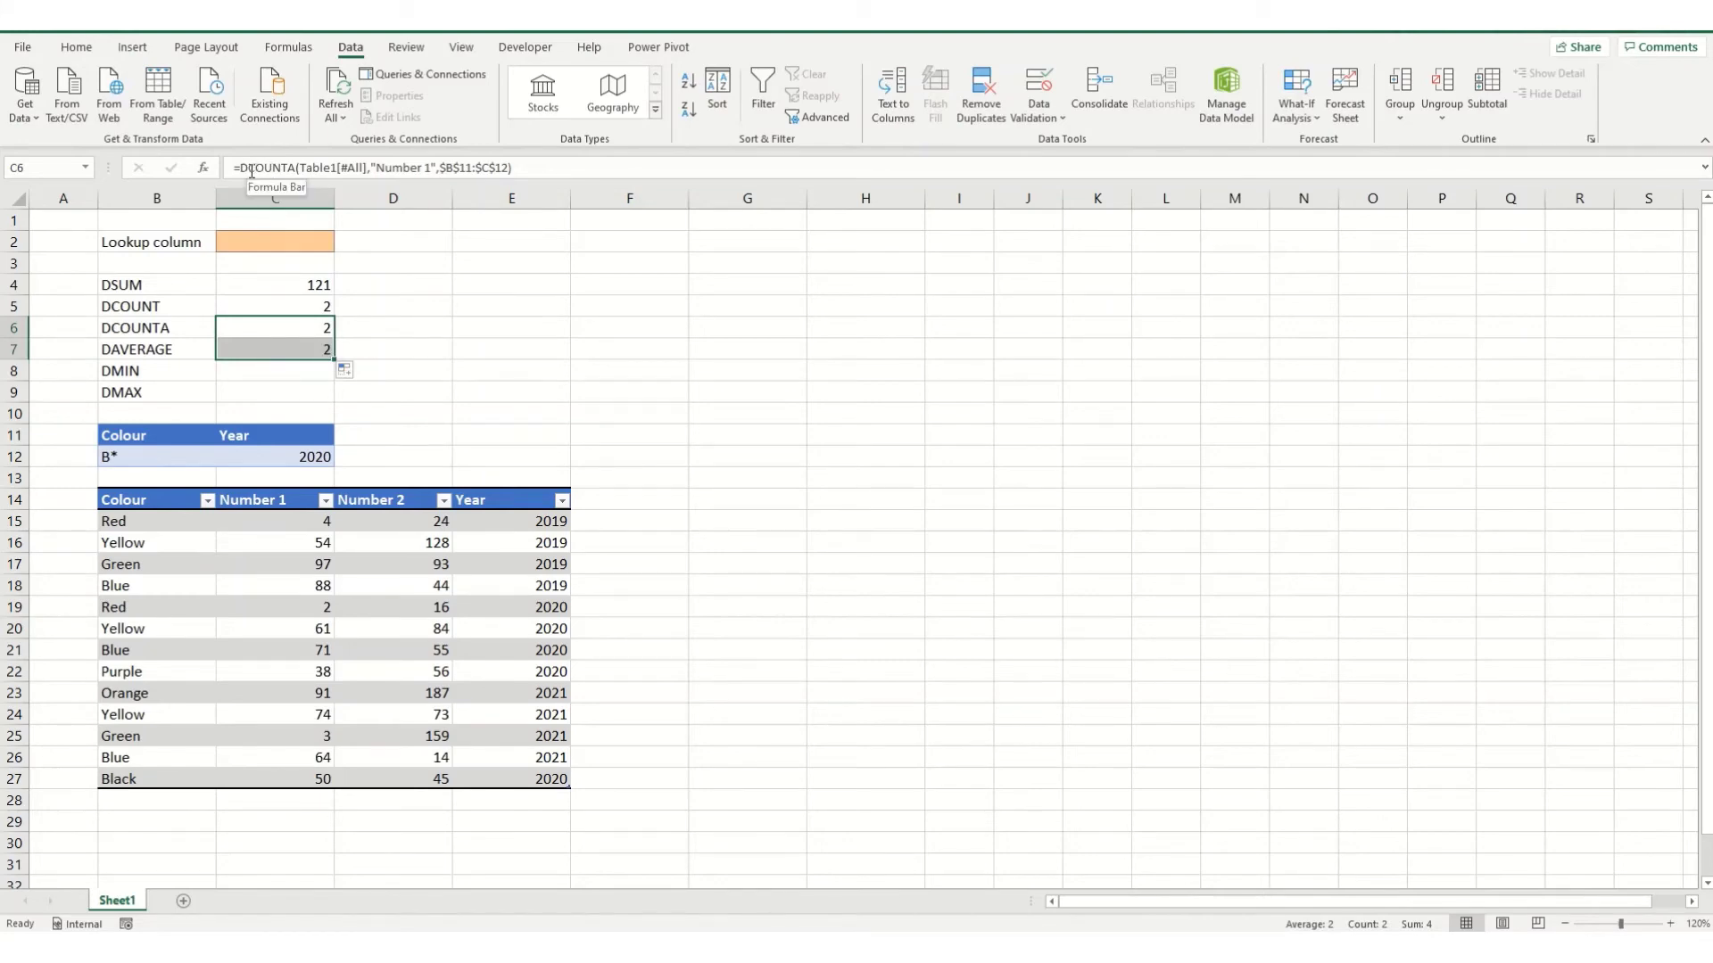
pyautogui.moveTo(249, 166); pyautogui.dragTo(299, 165)
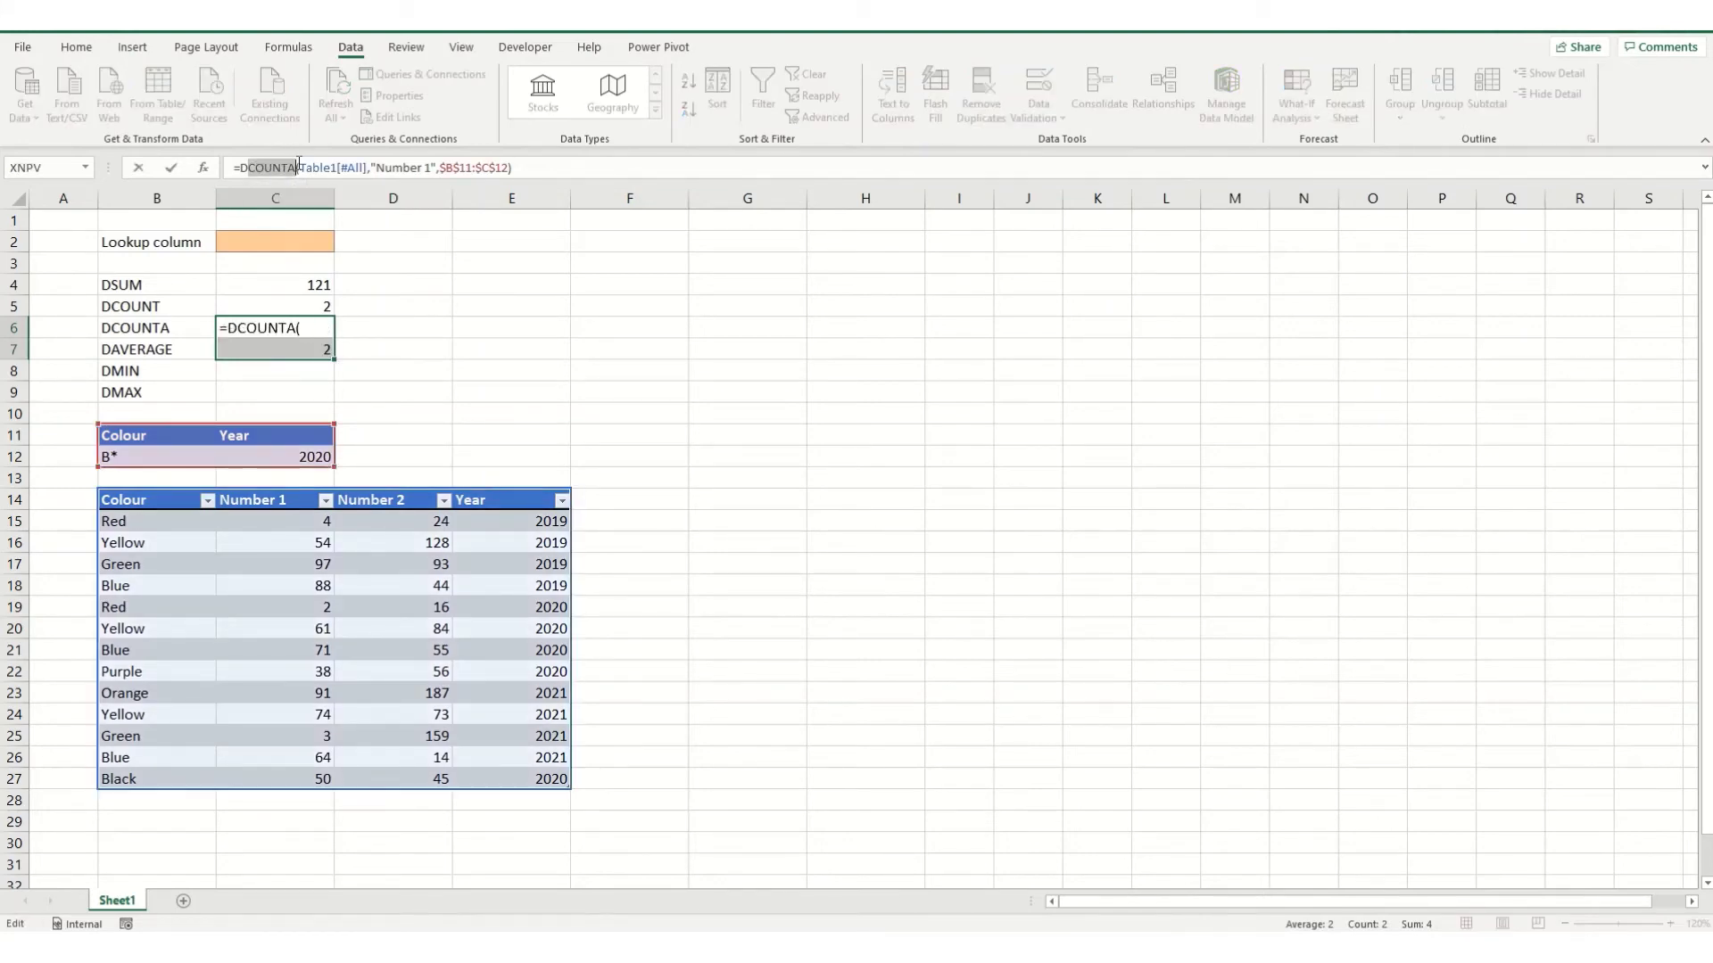
pyautogui.write('Avera')
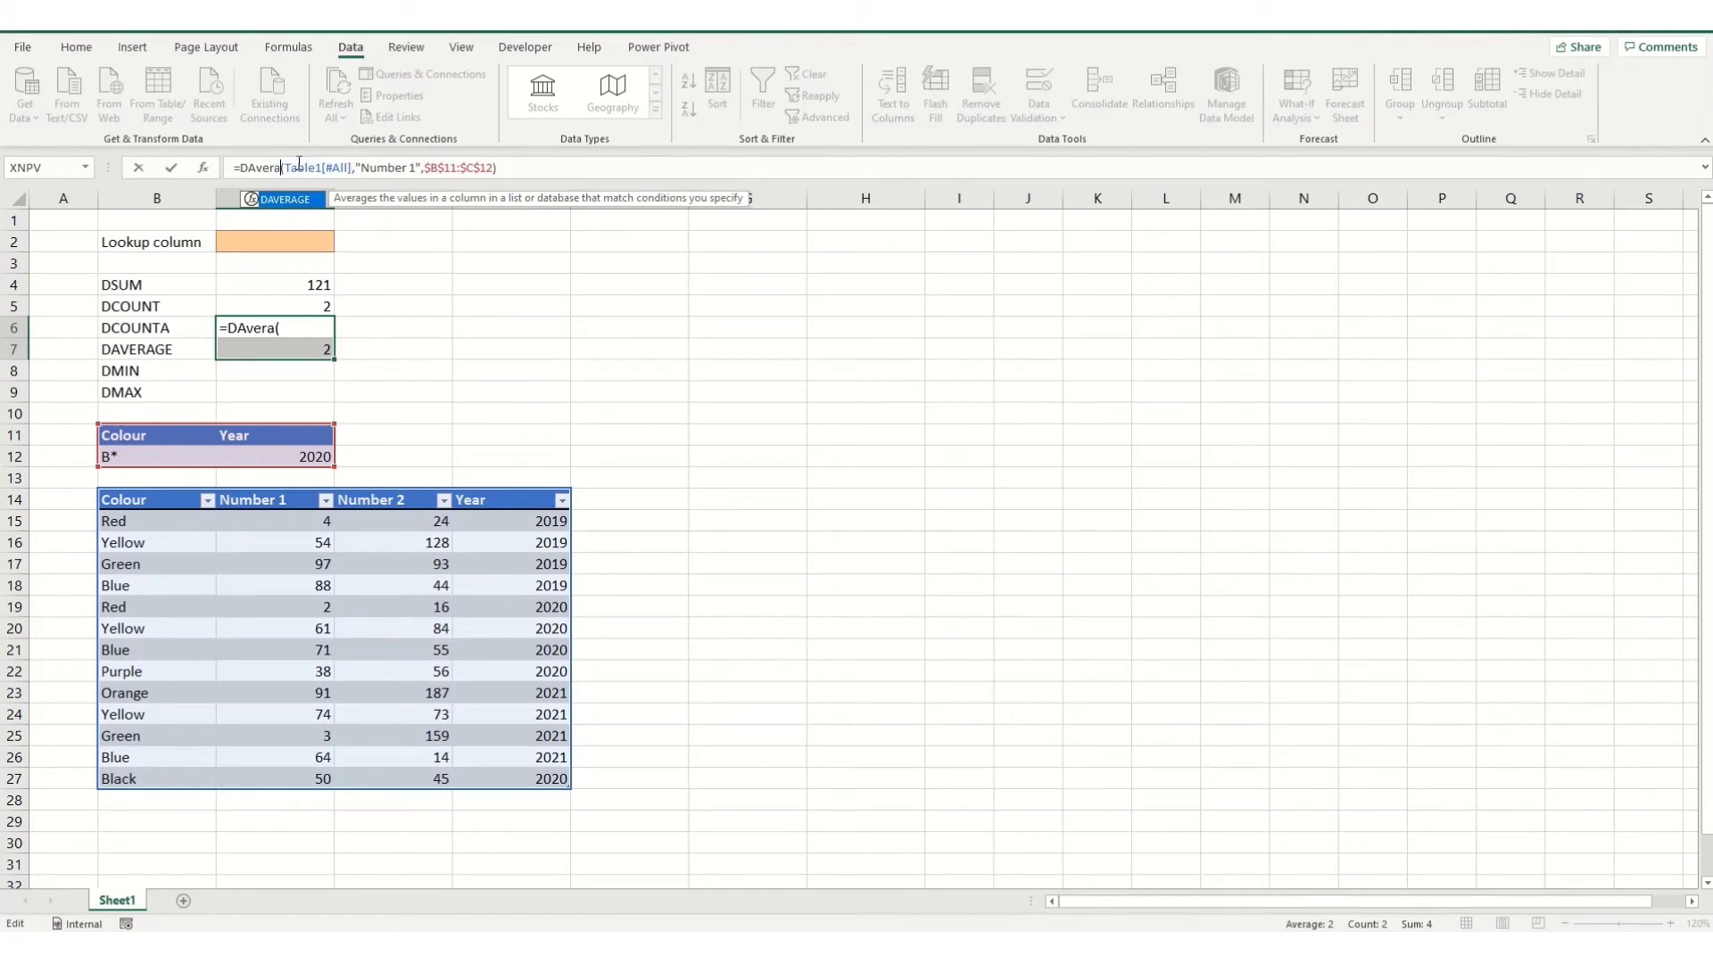
pyautogui.press('Tab')
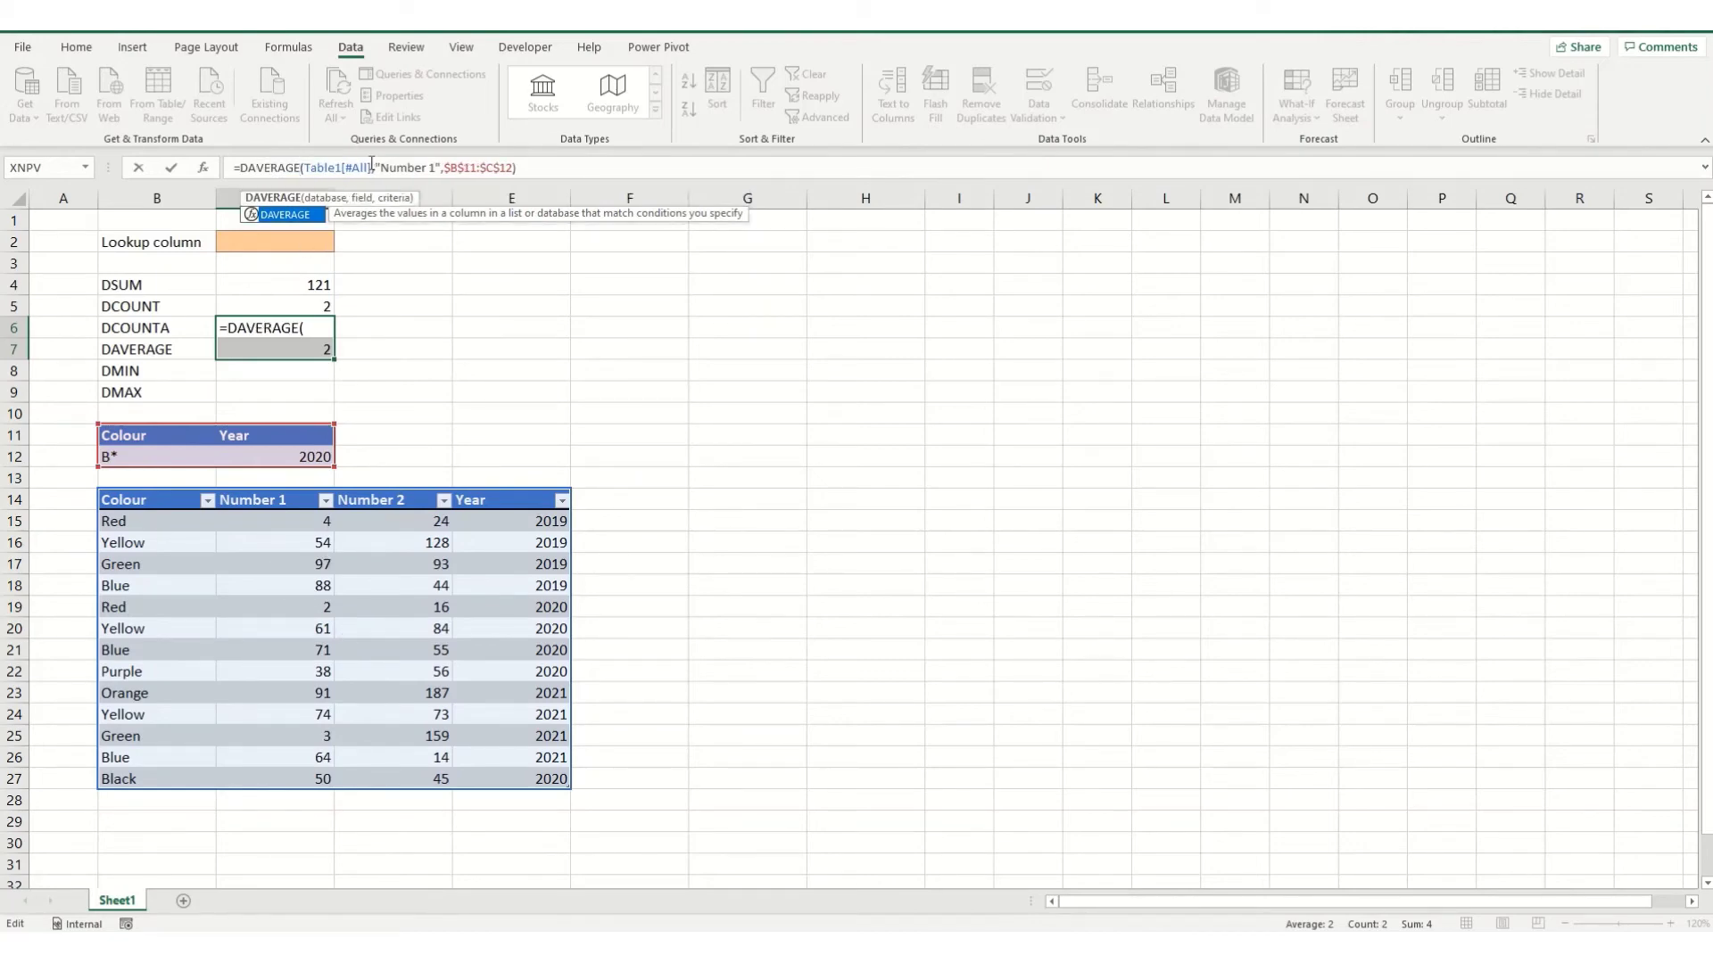
pyautogui.moveTo(374, 168); pyautogui.dragTo(439, 164)
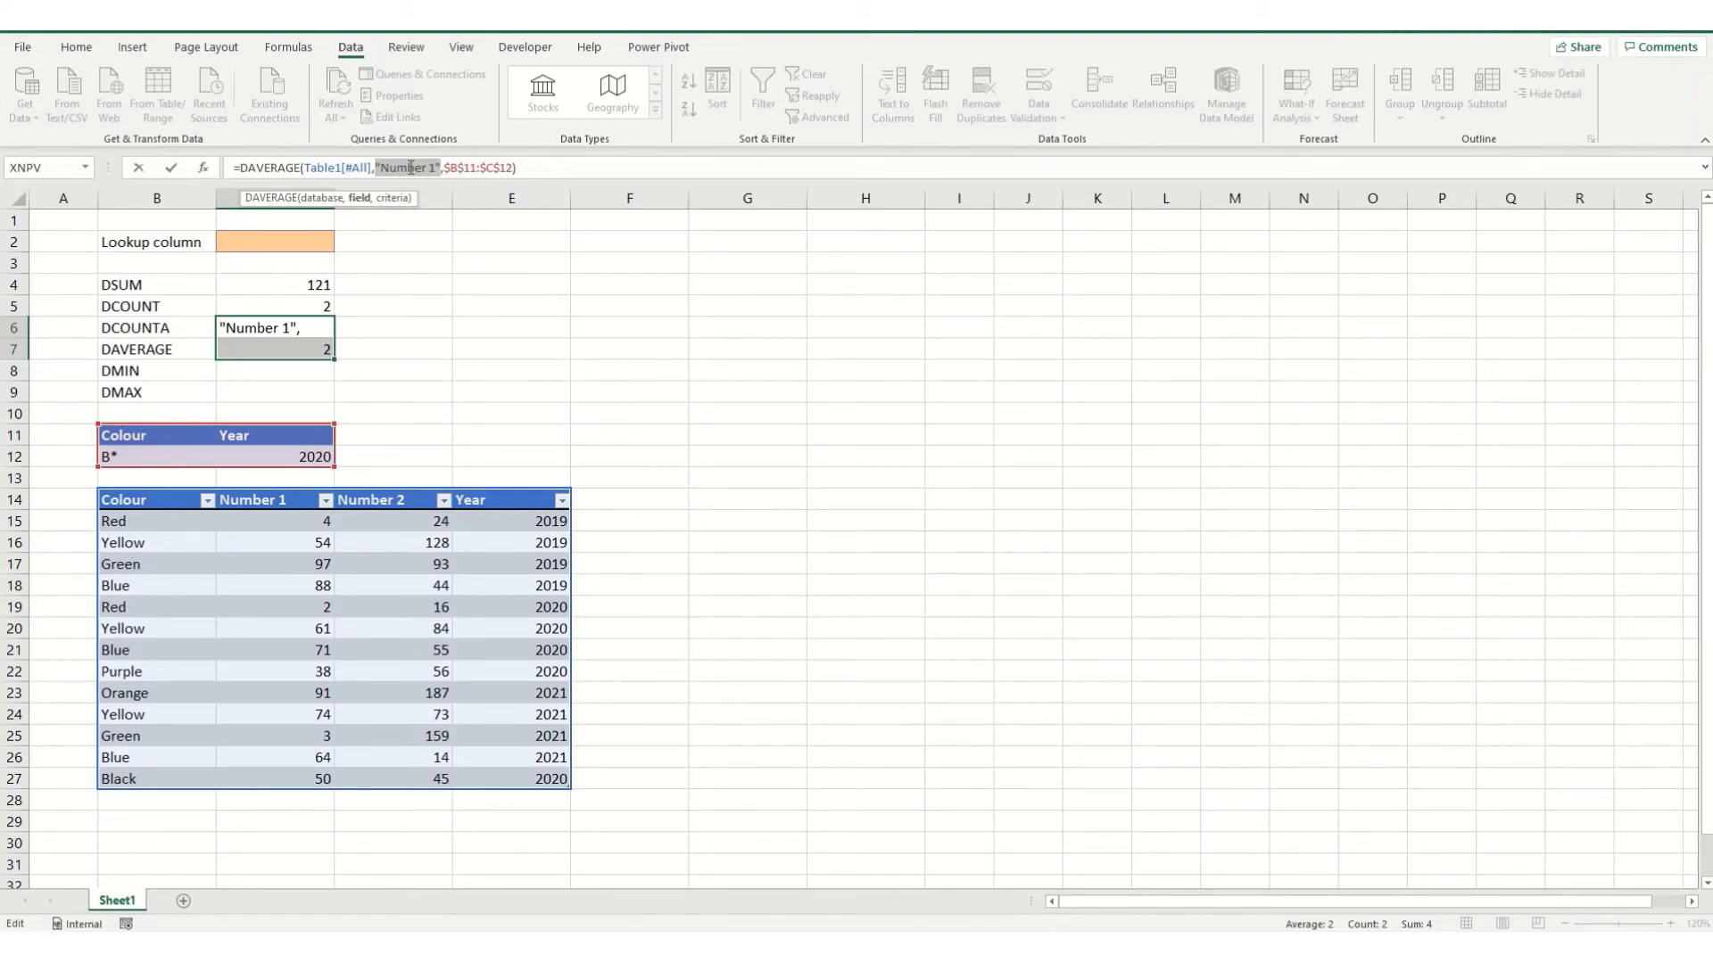
pyautogui.press('Escape')
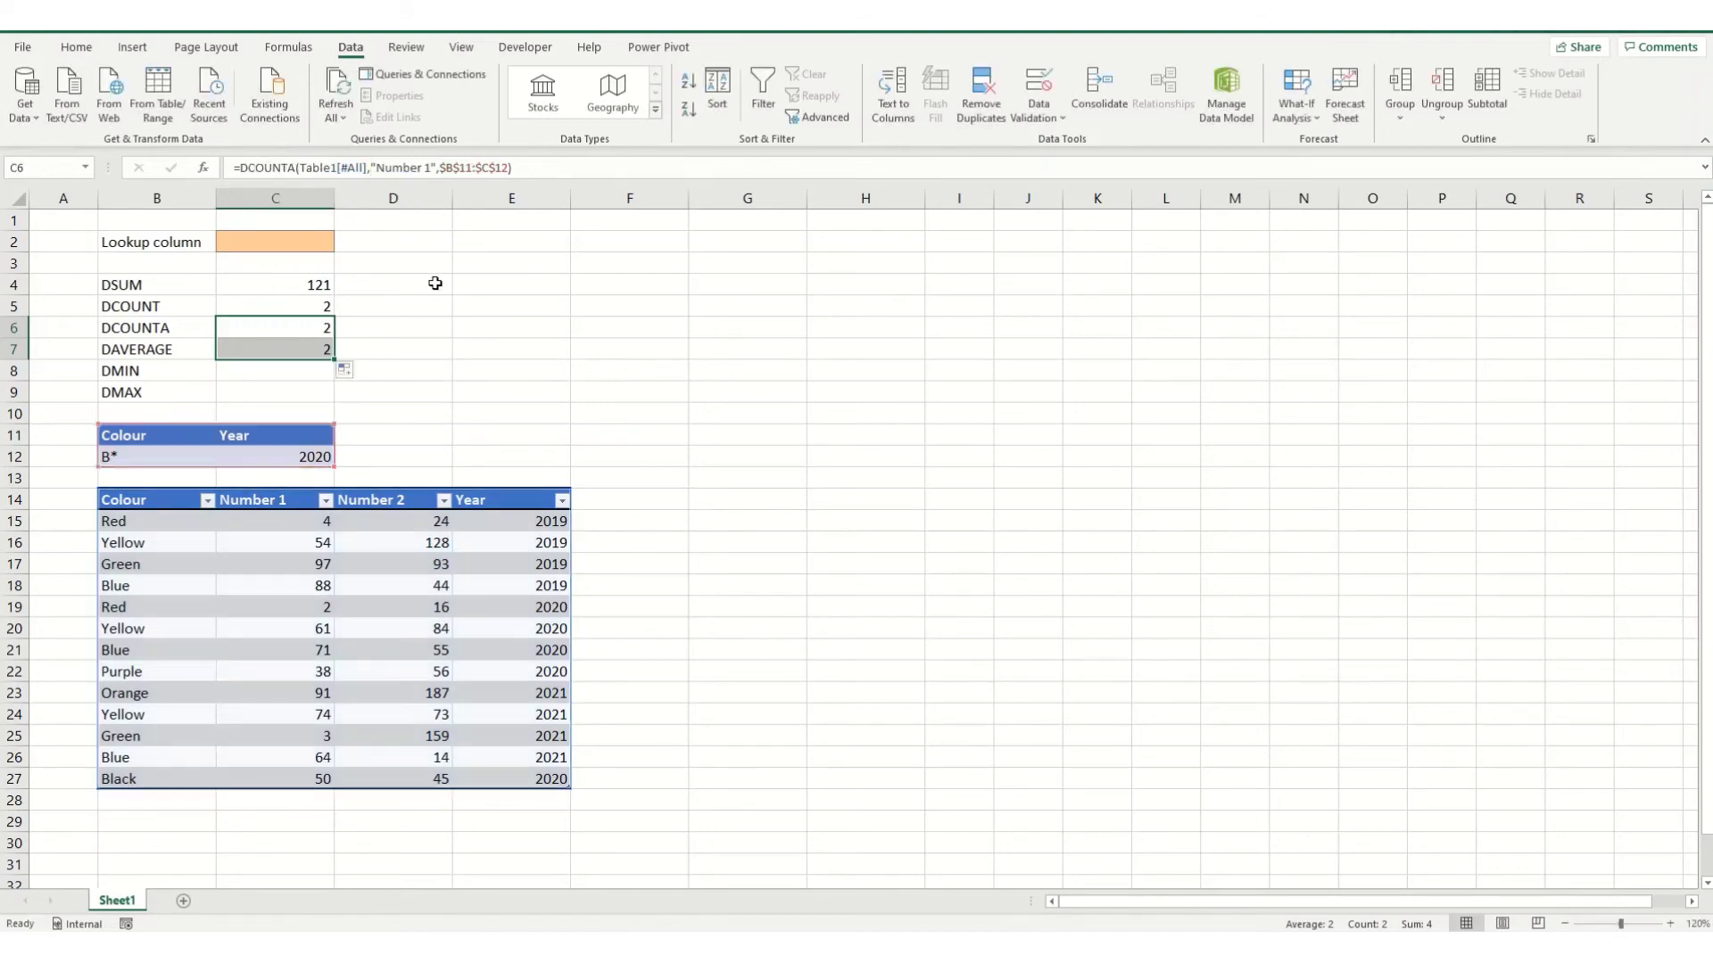
pyautogui.click(385, 345)
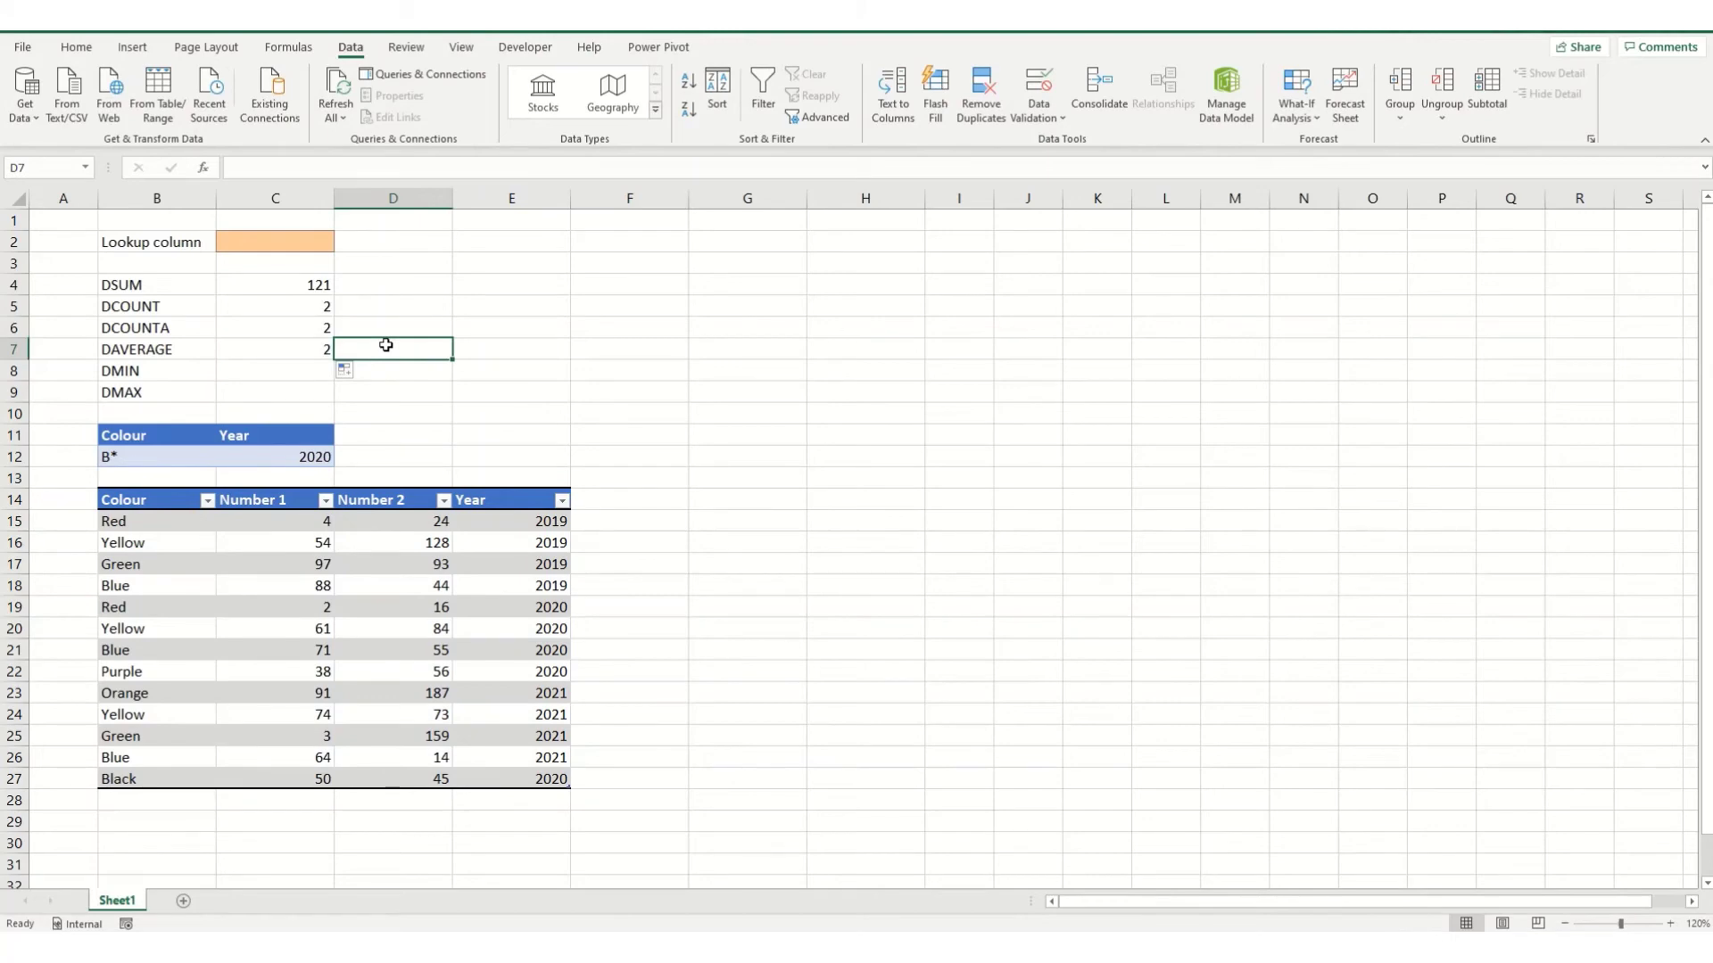
pyautogui.write('=match')
pyautogui.press('Tab')
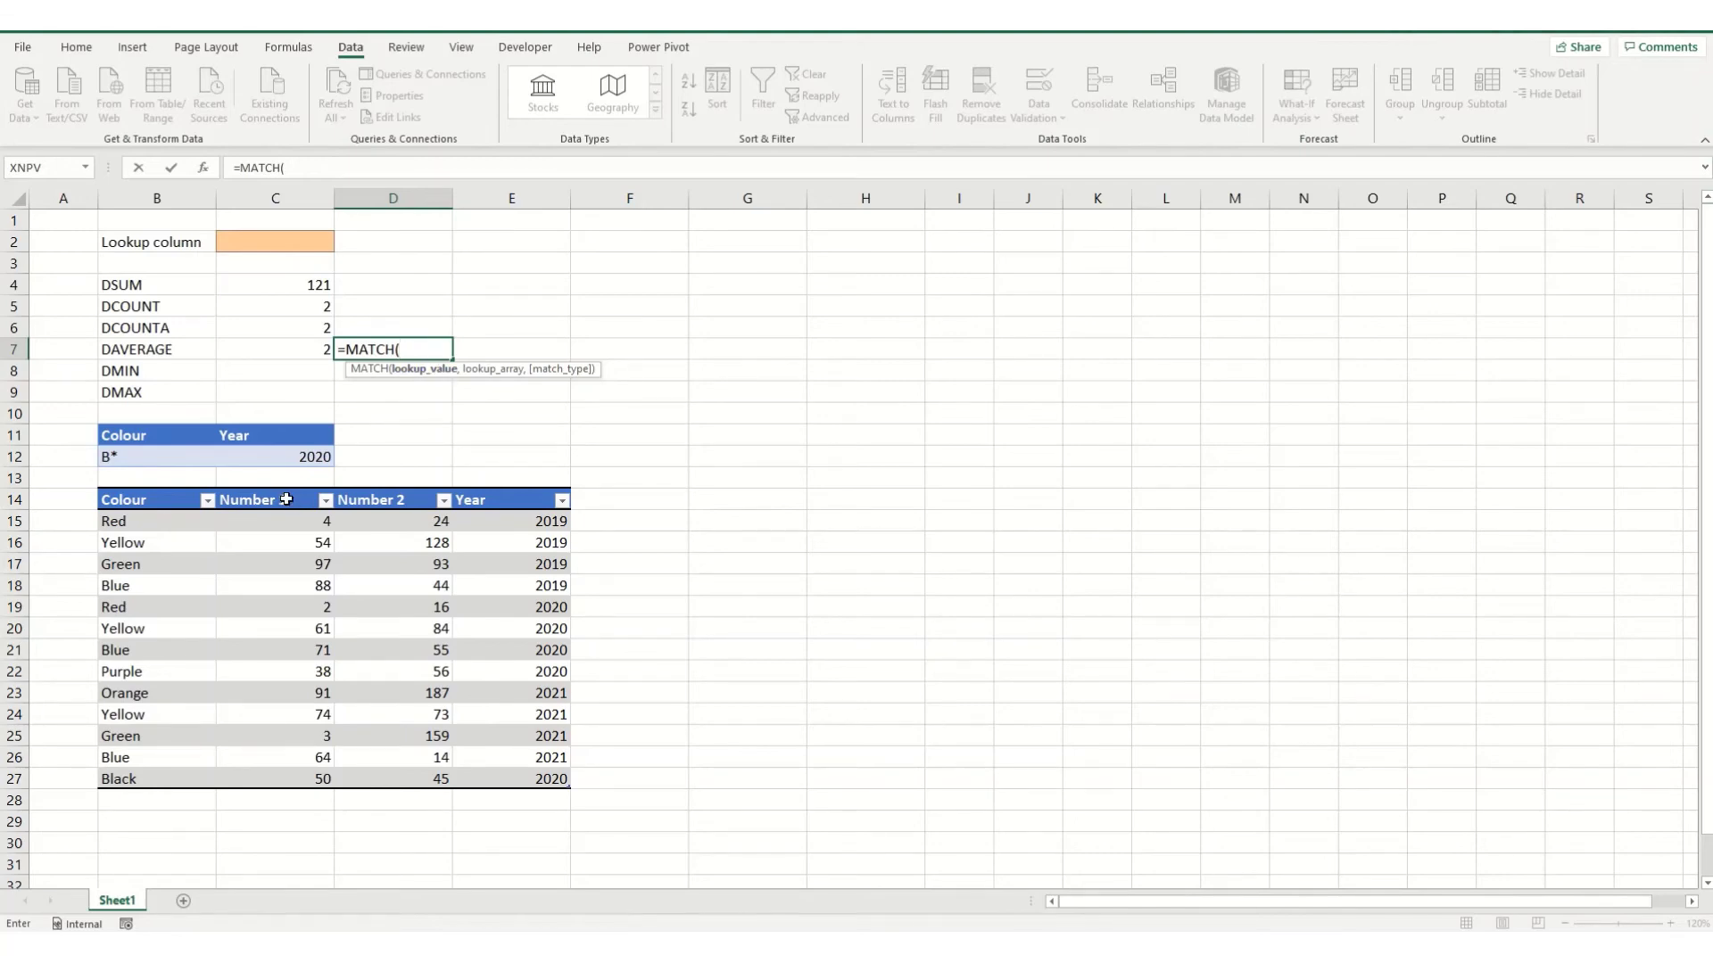
pyautogui.press('Escape')
# - Set the Lookup column selection in C2 to Number 1
pyautogui.click(259, 237)
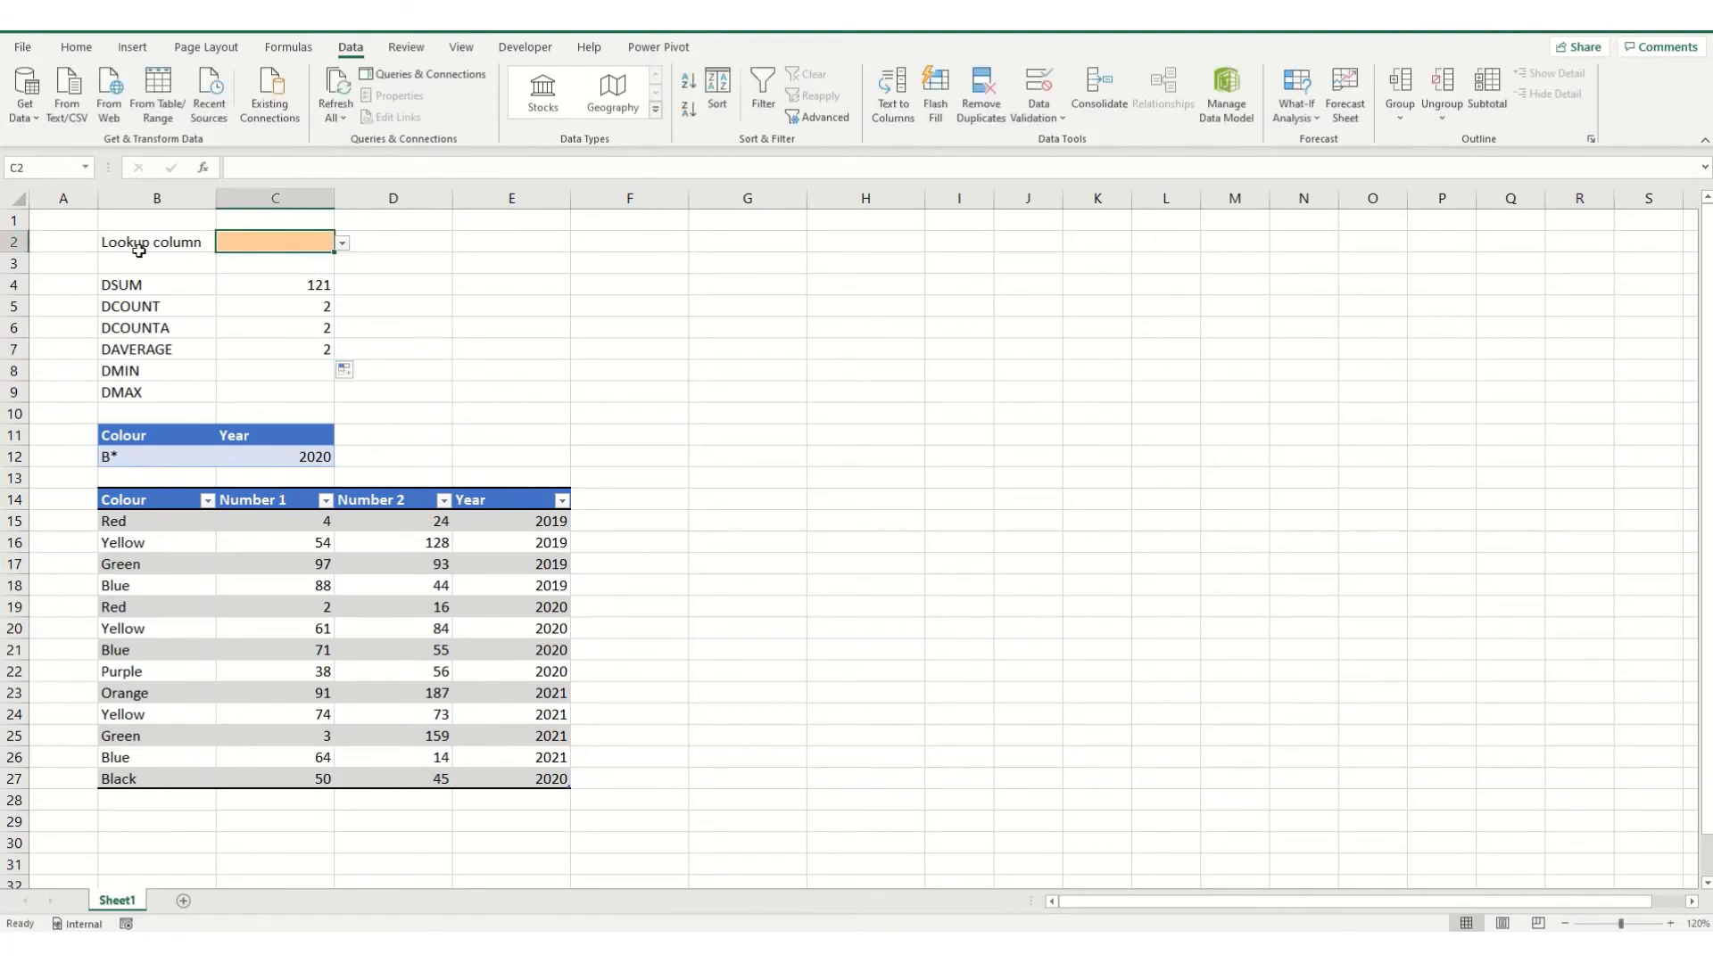
pyautogui.click(341, 244)
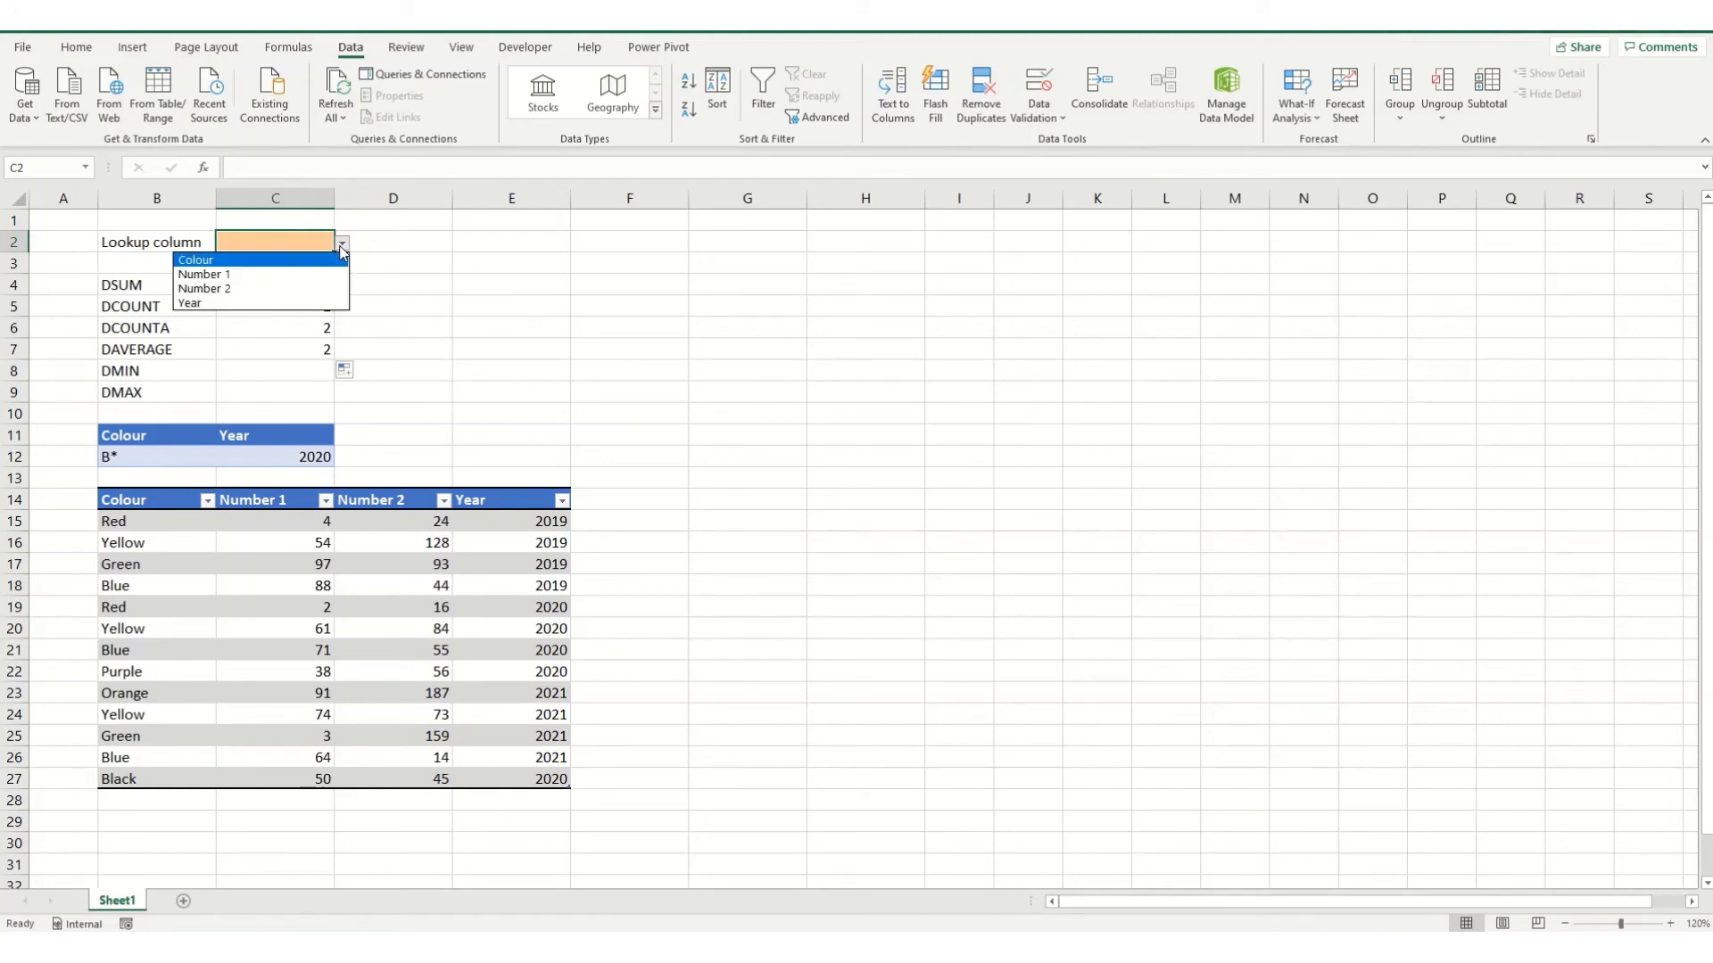
pyautogui.click(205, 274)
# - Enter a MATCH formula in D7 that looks up $C$2 in Table1[#Headers] with exact match type 0
pyautogui.click(381, 348)
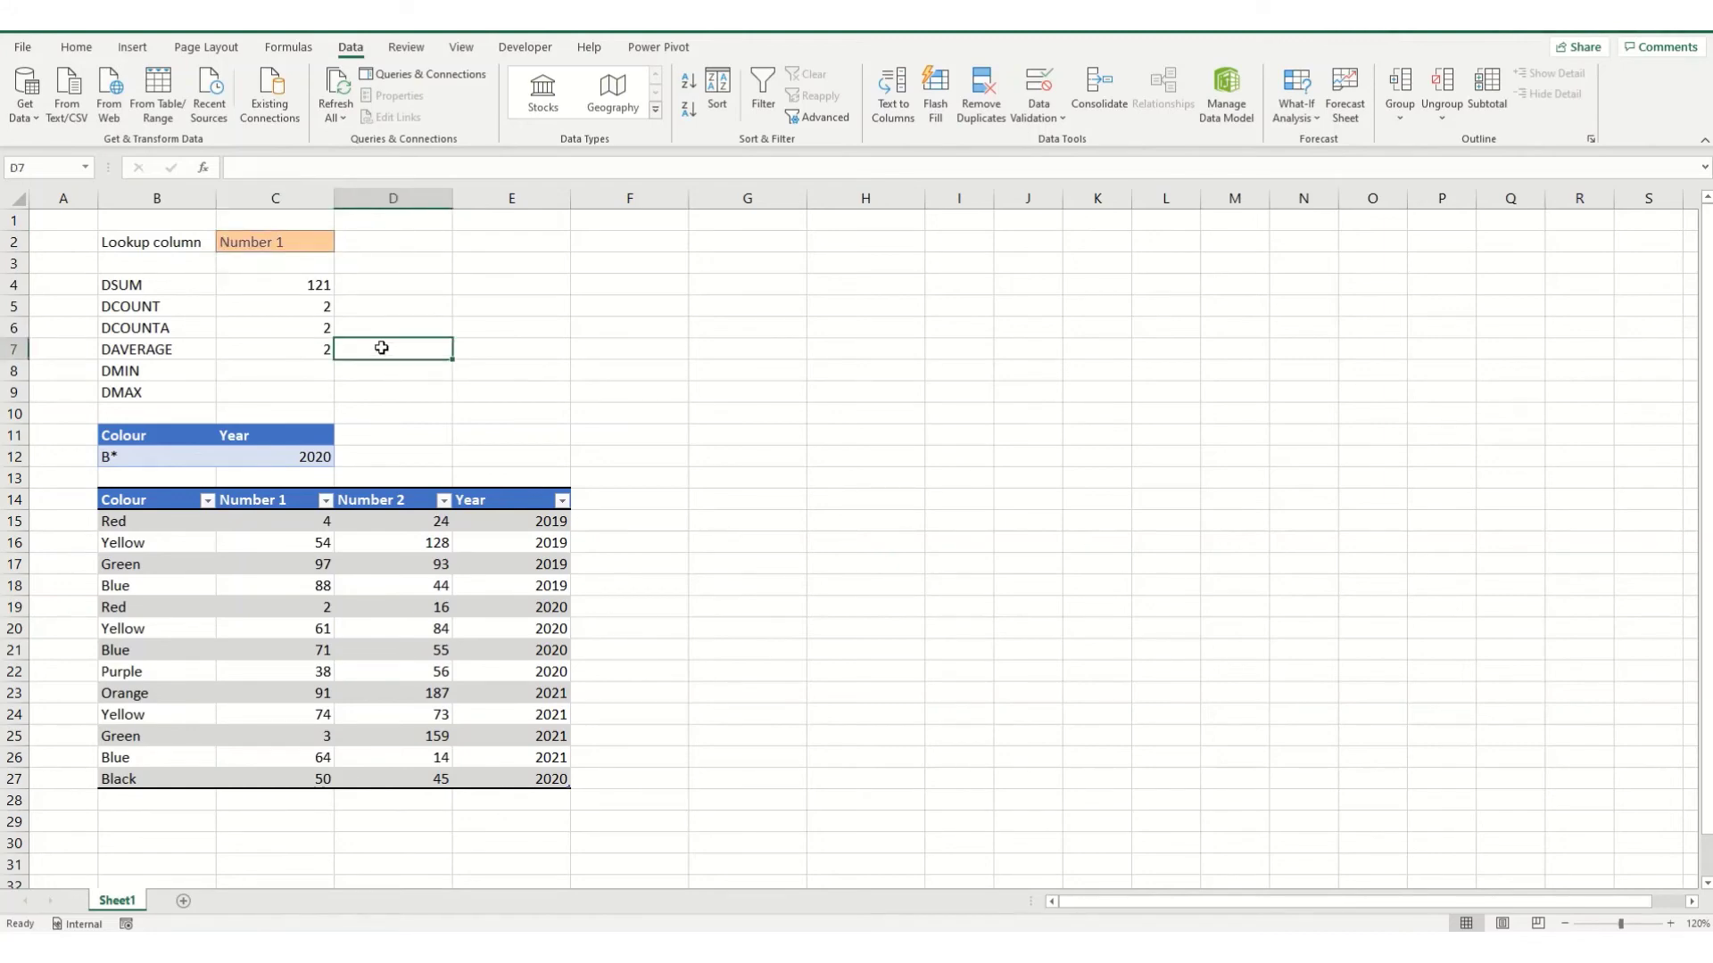
pyautogui.write('=')
pyautogui.write('mat')
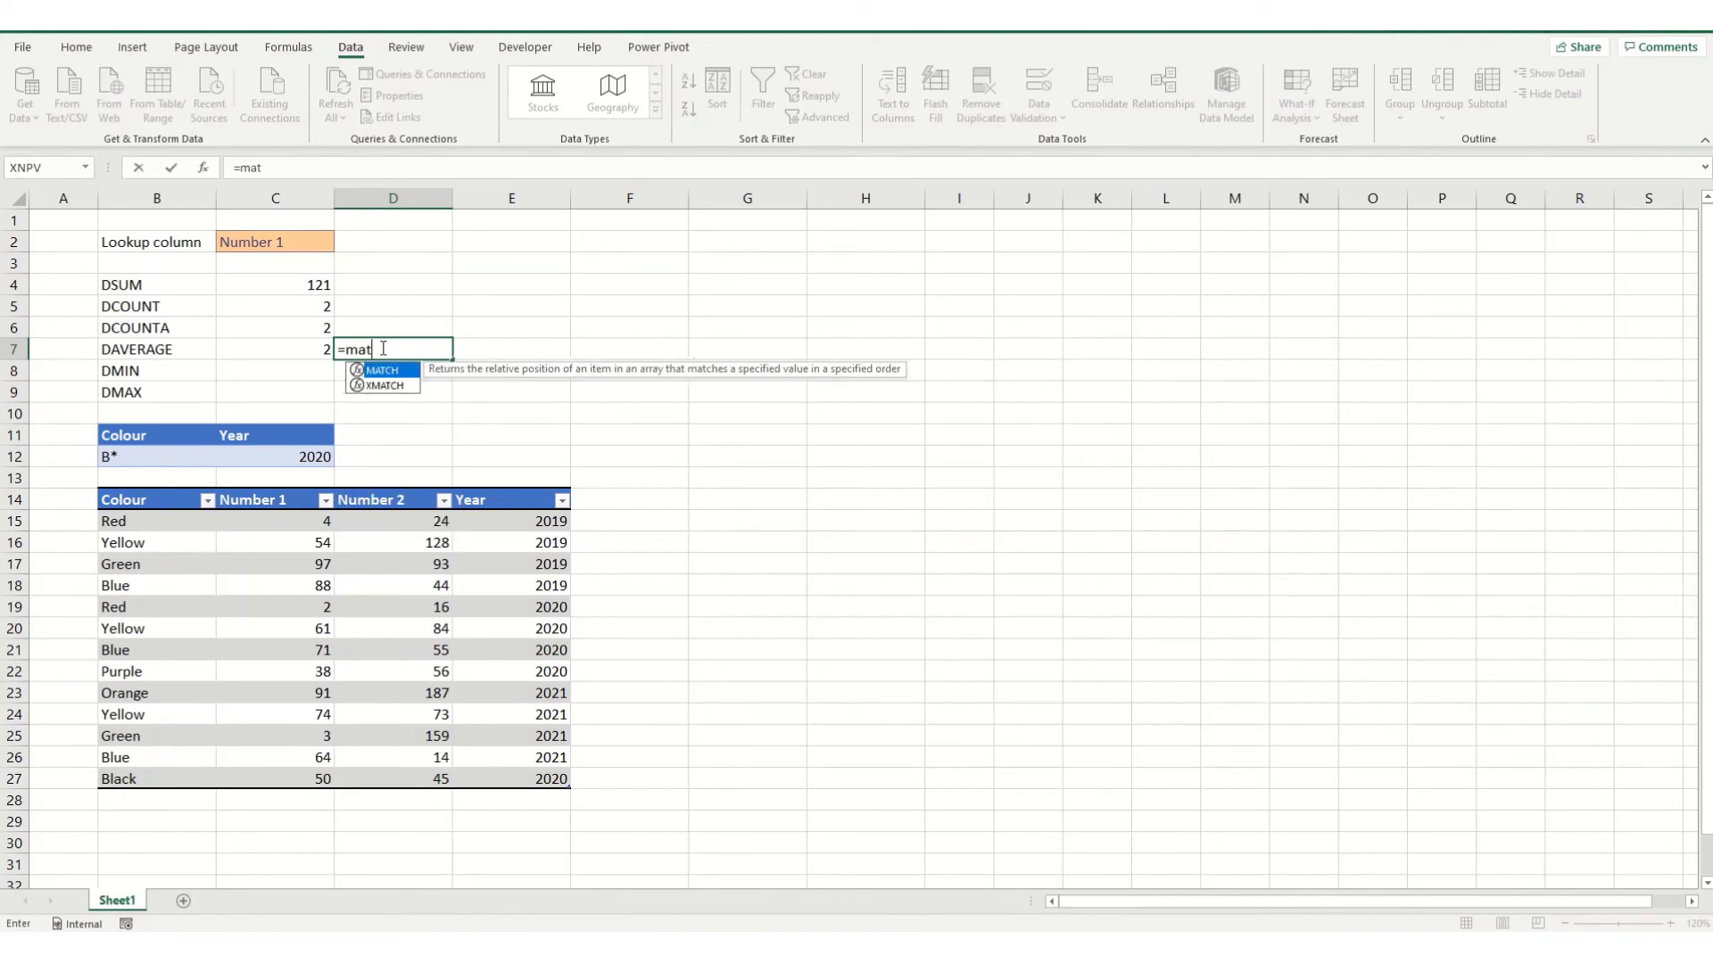
pyautogui.press('Tab')
pyautogui.click(276, 244)
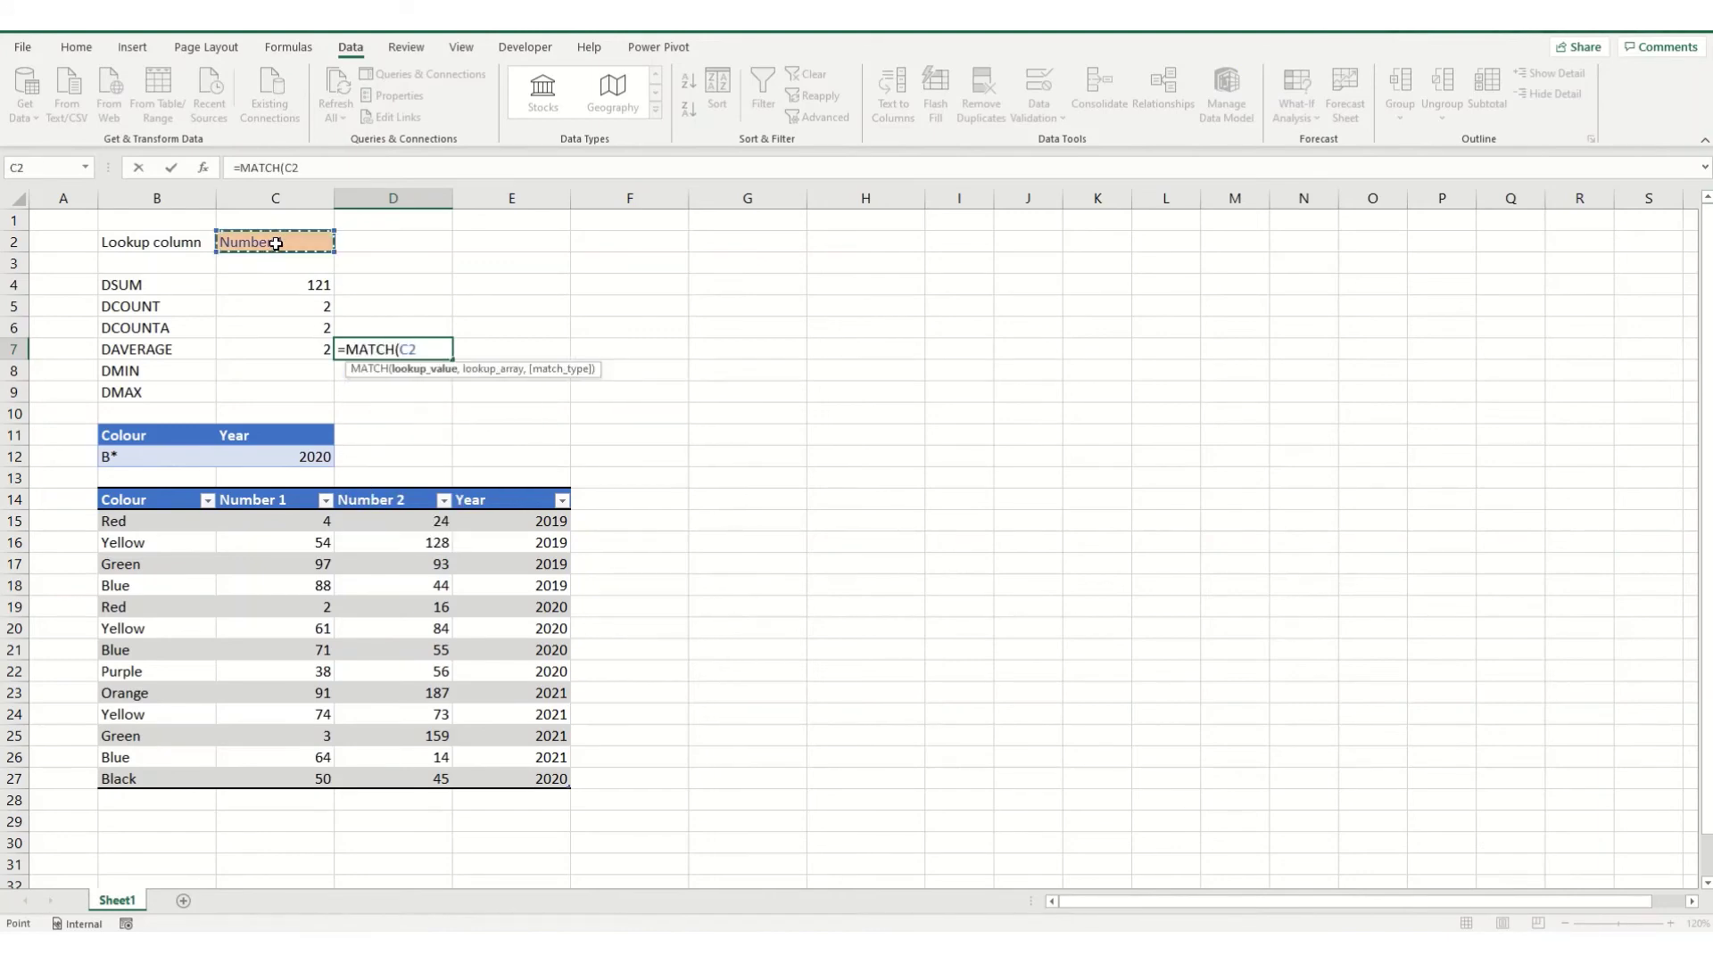
pyautogui.press('F4')
pyautogui.write(',')
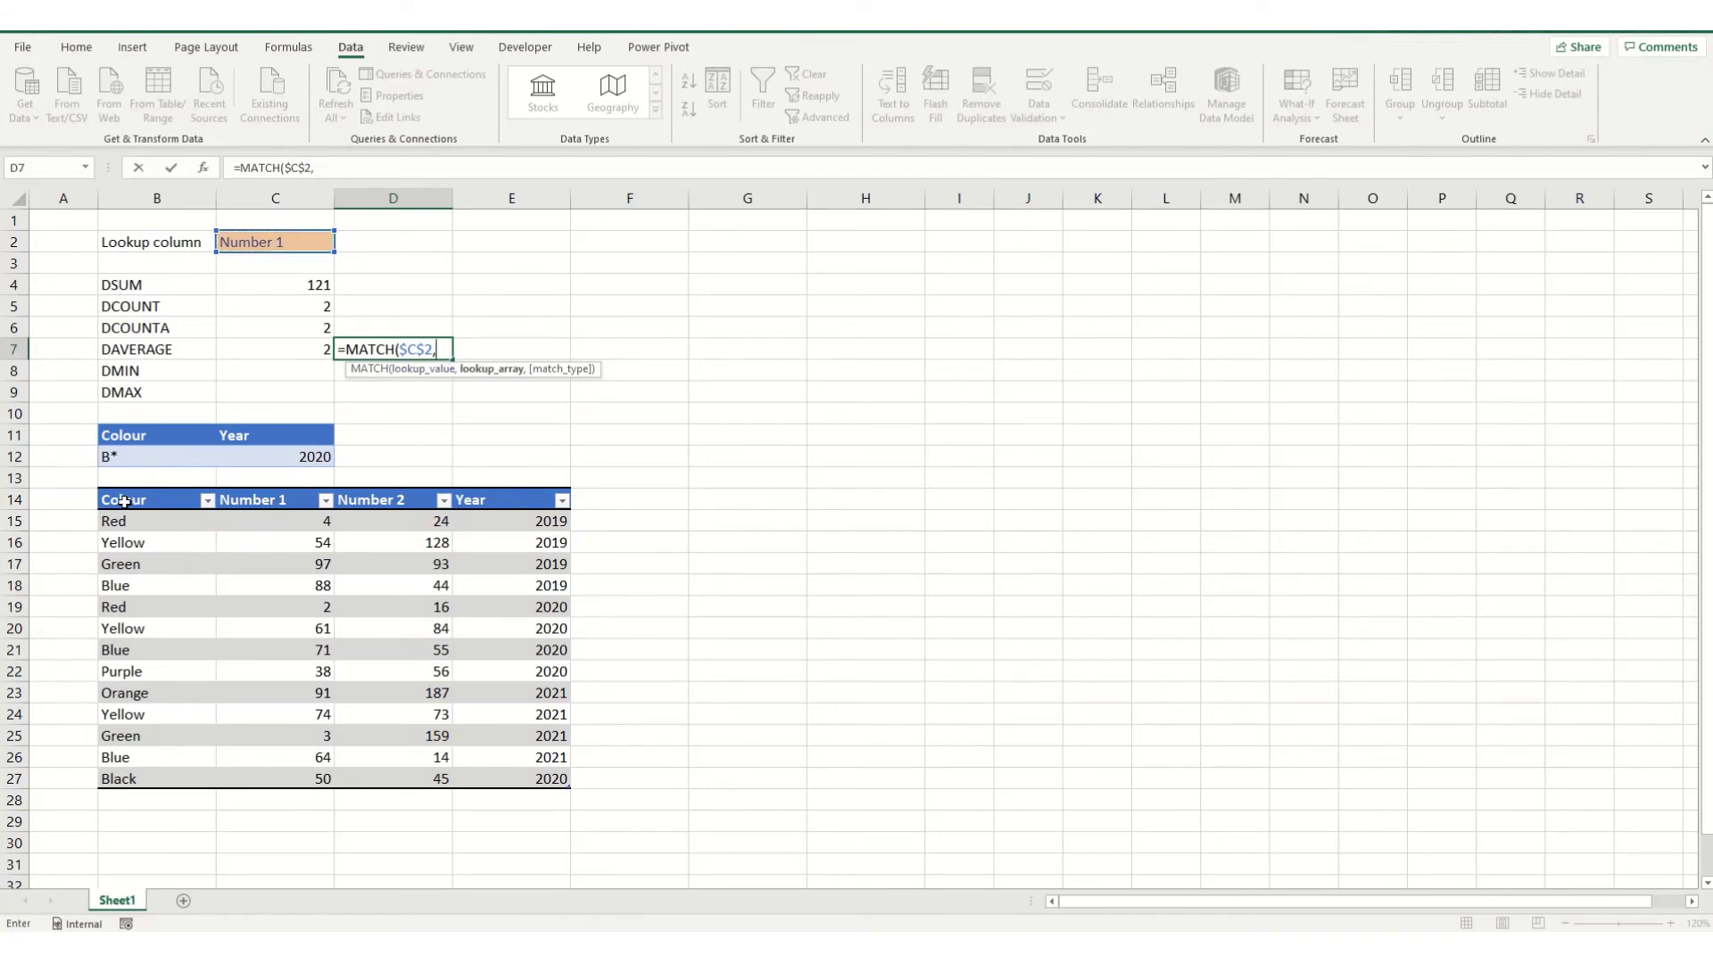
pyautogui.moveTo(124, 502); pyautogui.dragTo(569, 516)
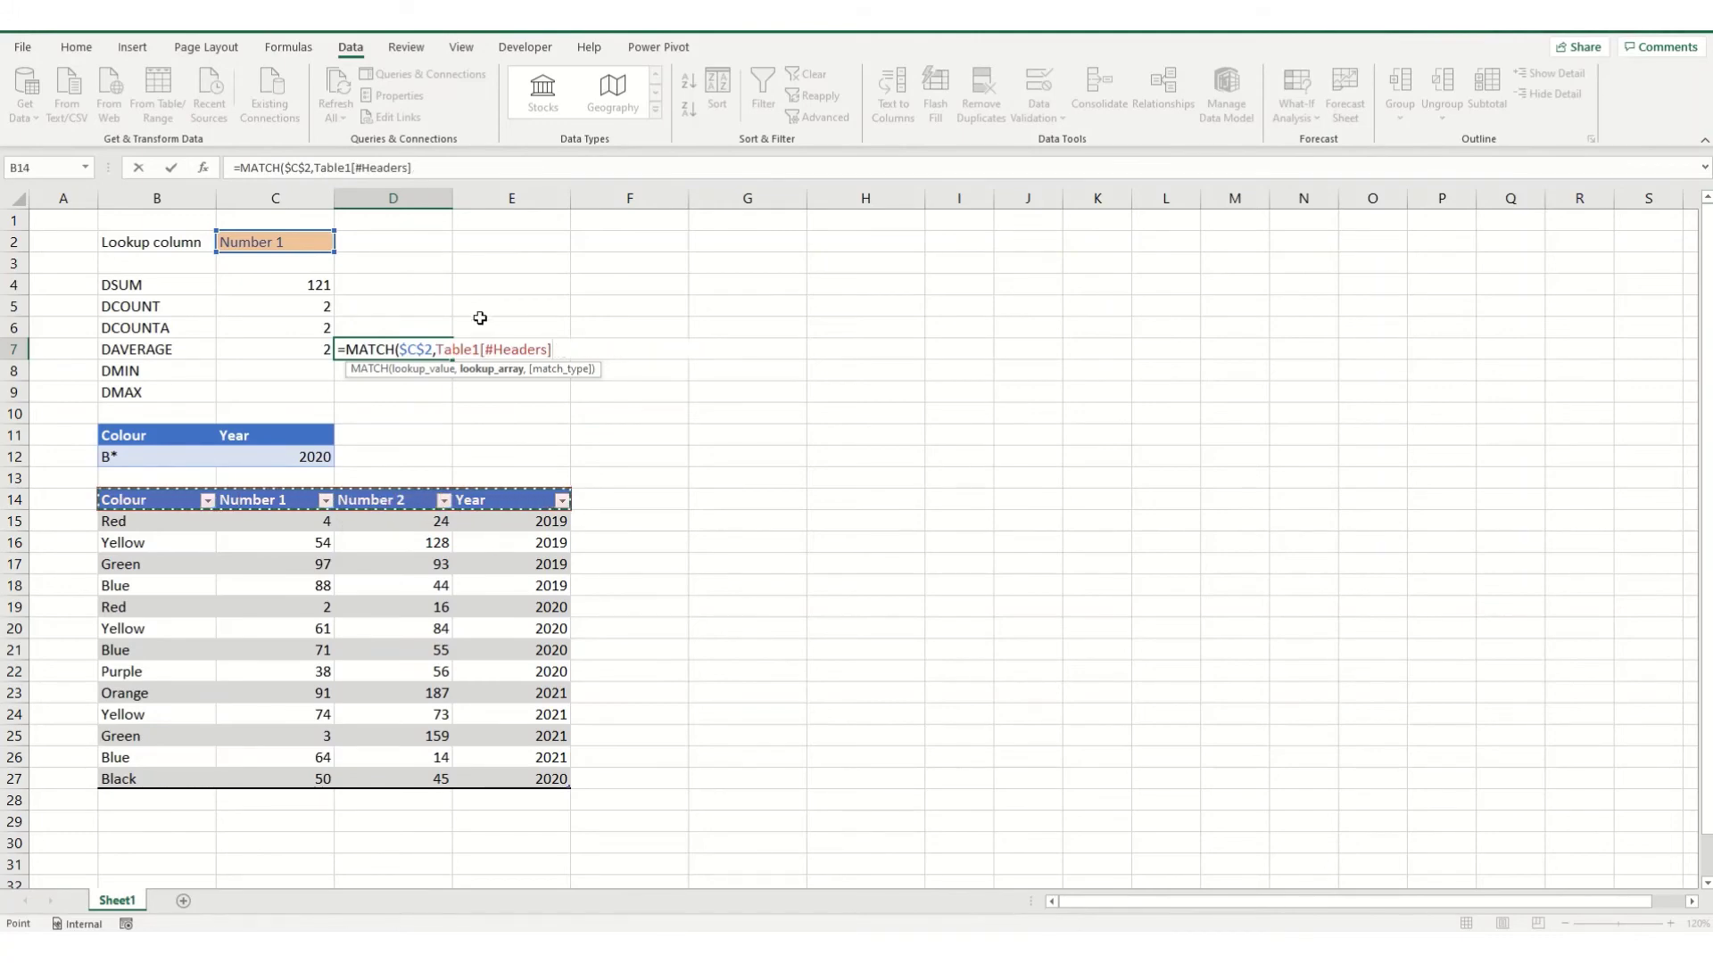
pyautogui.write(',')
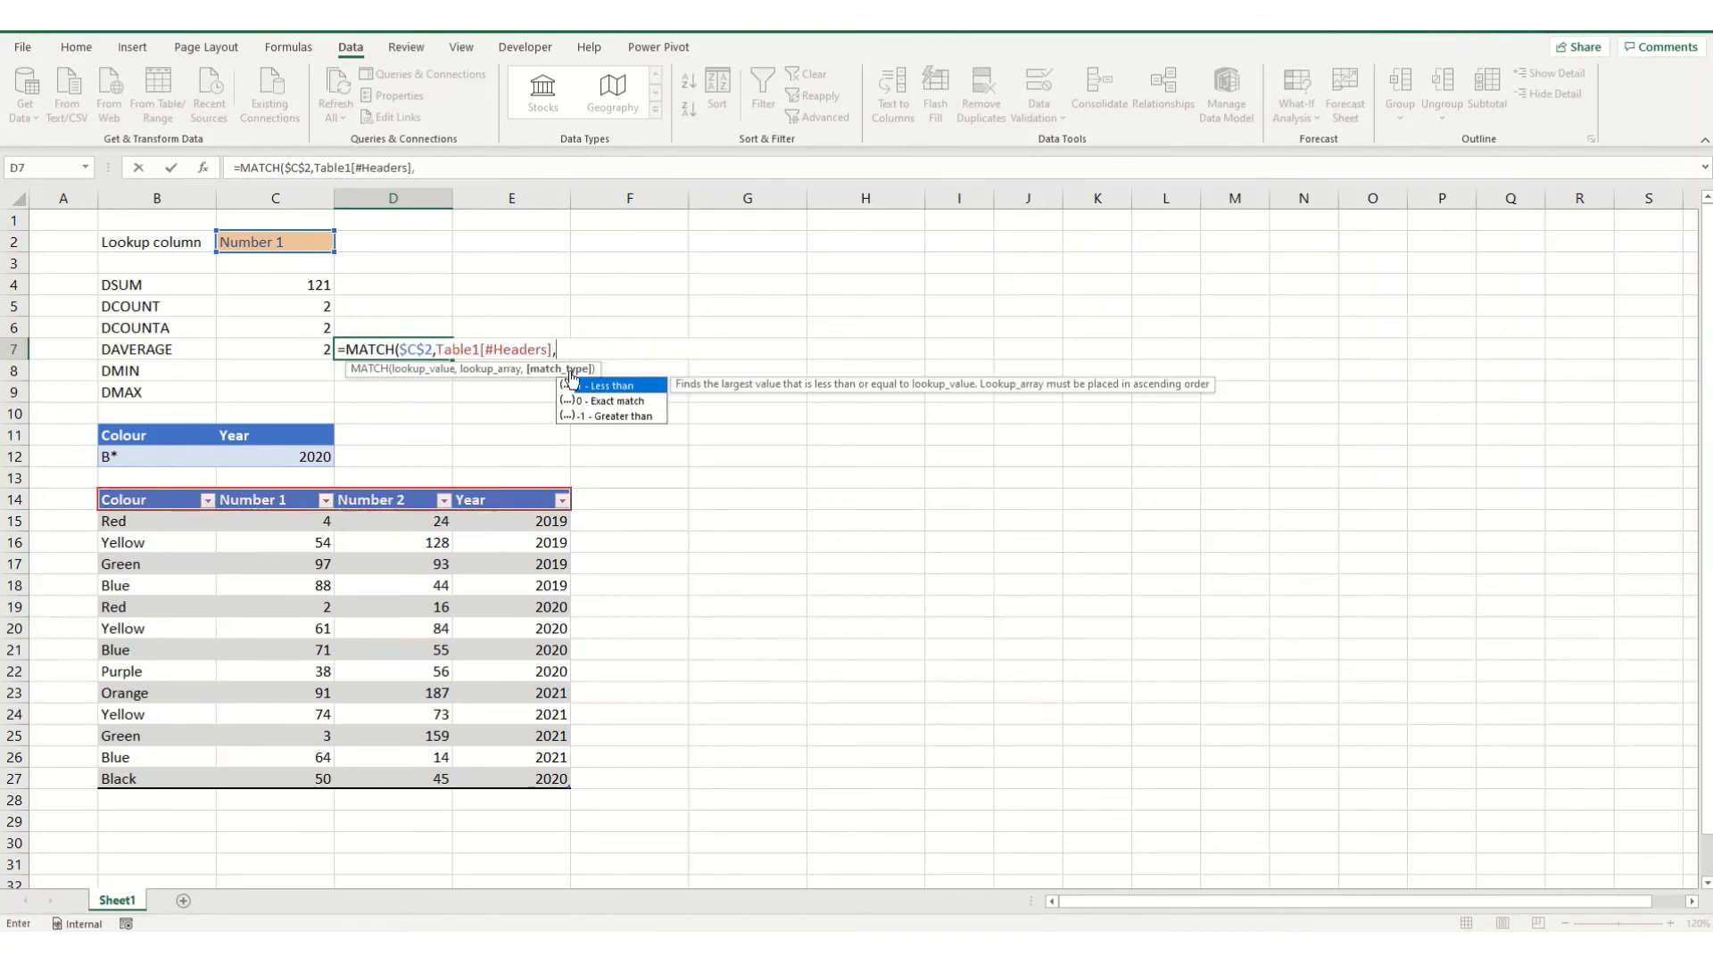
pyautogui.doubleClick(603, 401)
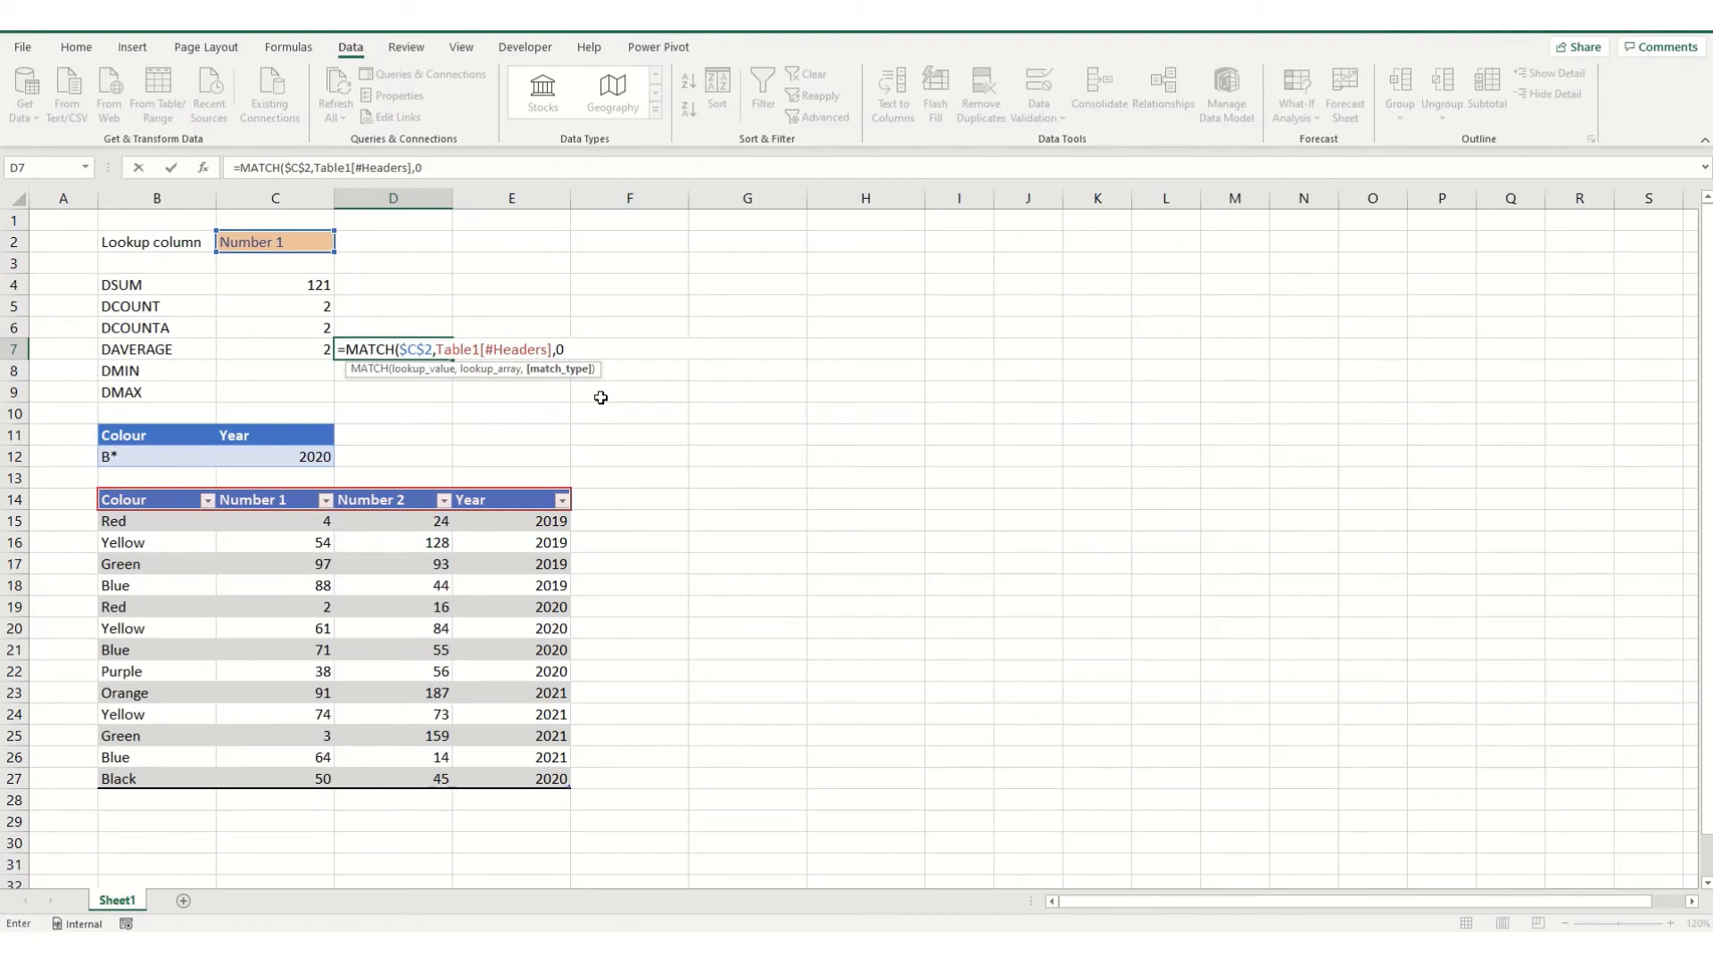
pyautogui.press('Return')
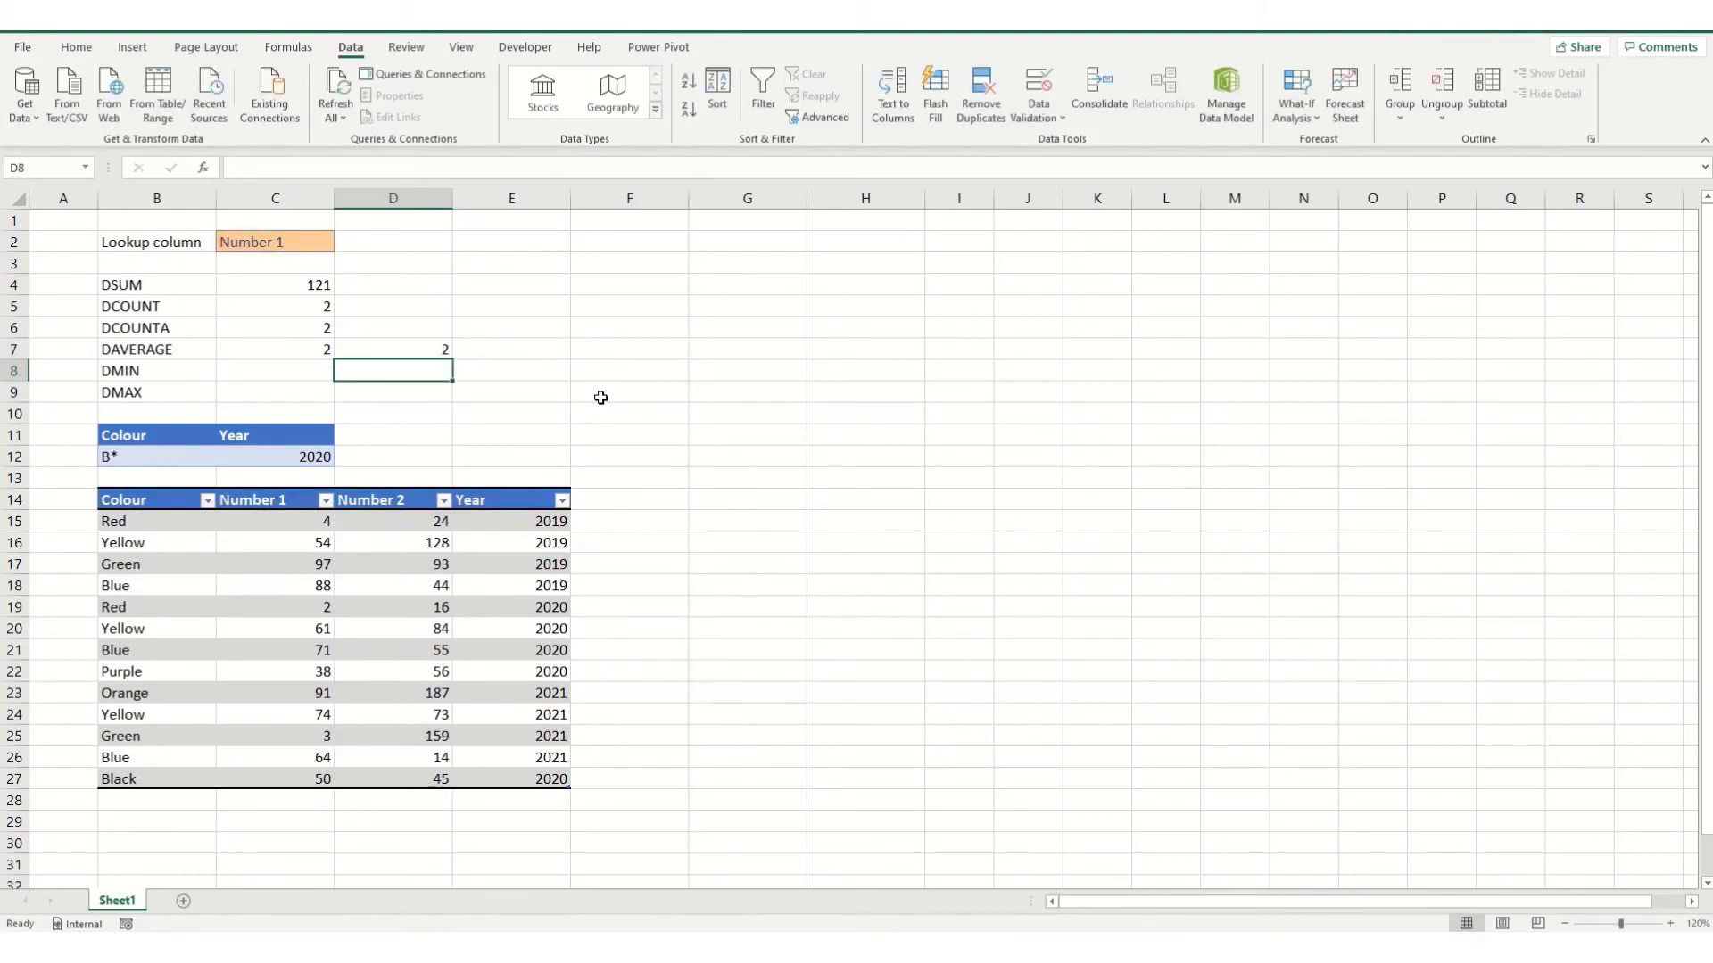
# - Cut the whole MATCH expression, without its equals sign, out of D7
pyautogui.click(312, 284)
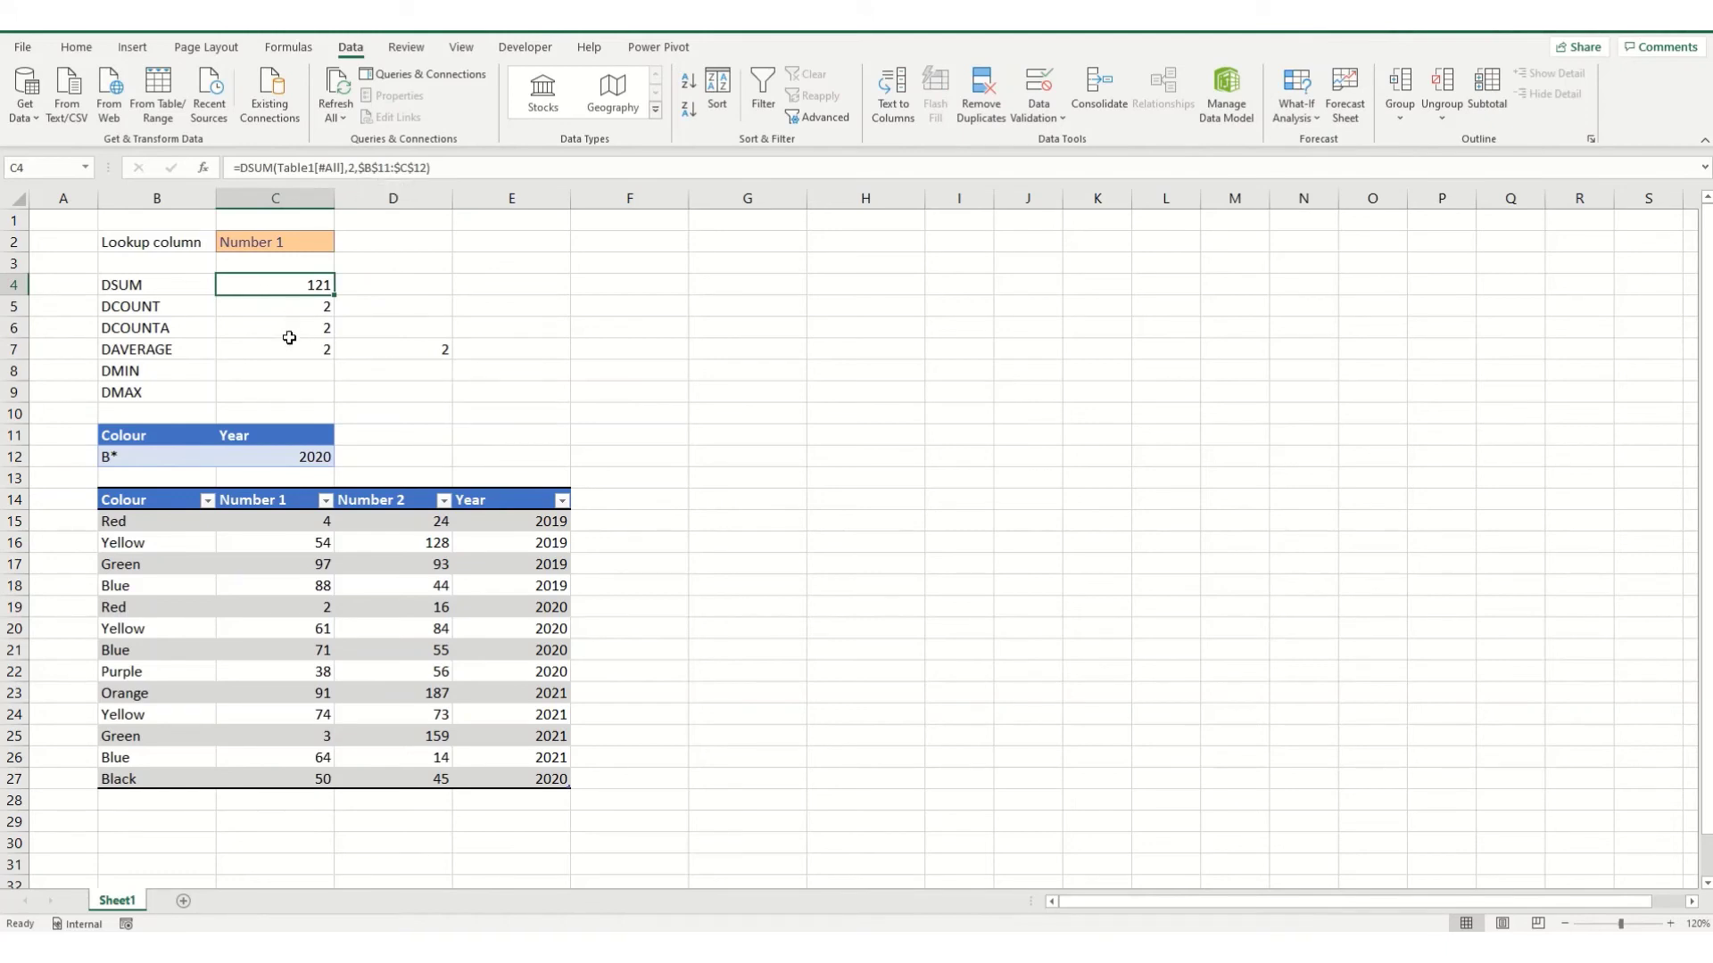
pyautogui.click(291, 347)
pyautogui.click(350, 350)
pyautogui.moveTo(461, 166); pyautogui.dragTo(237, 170)
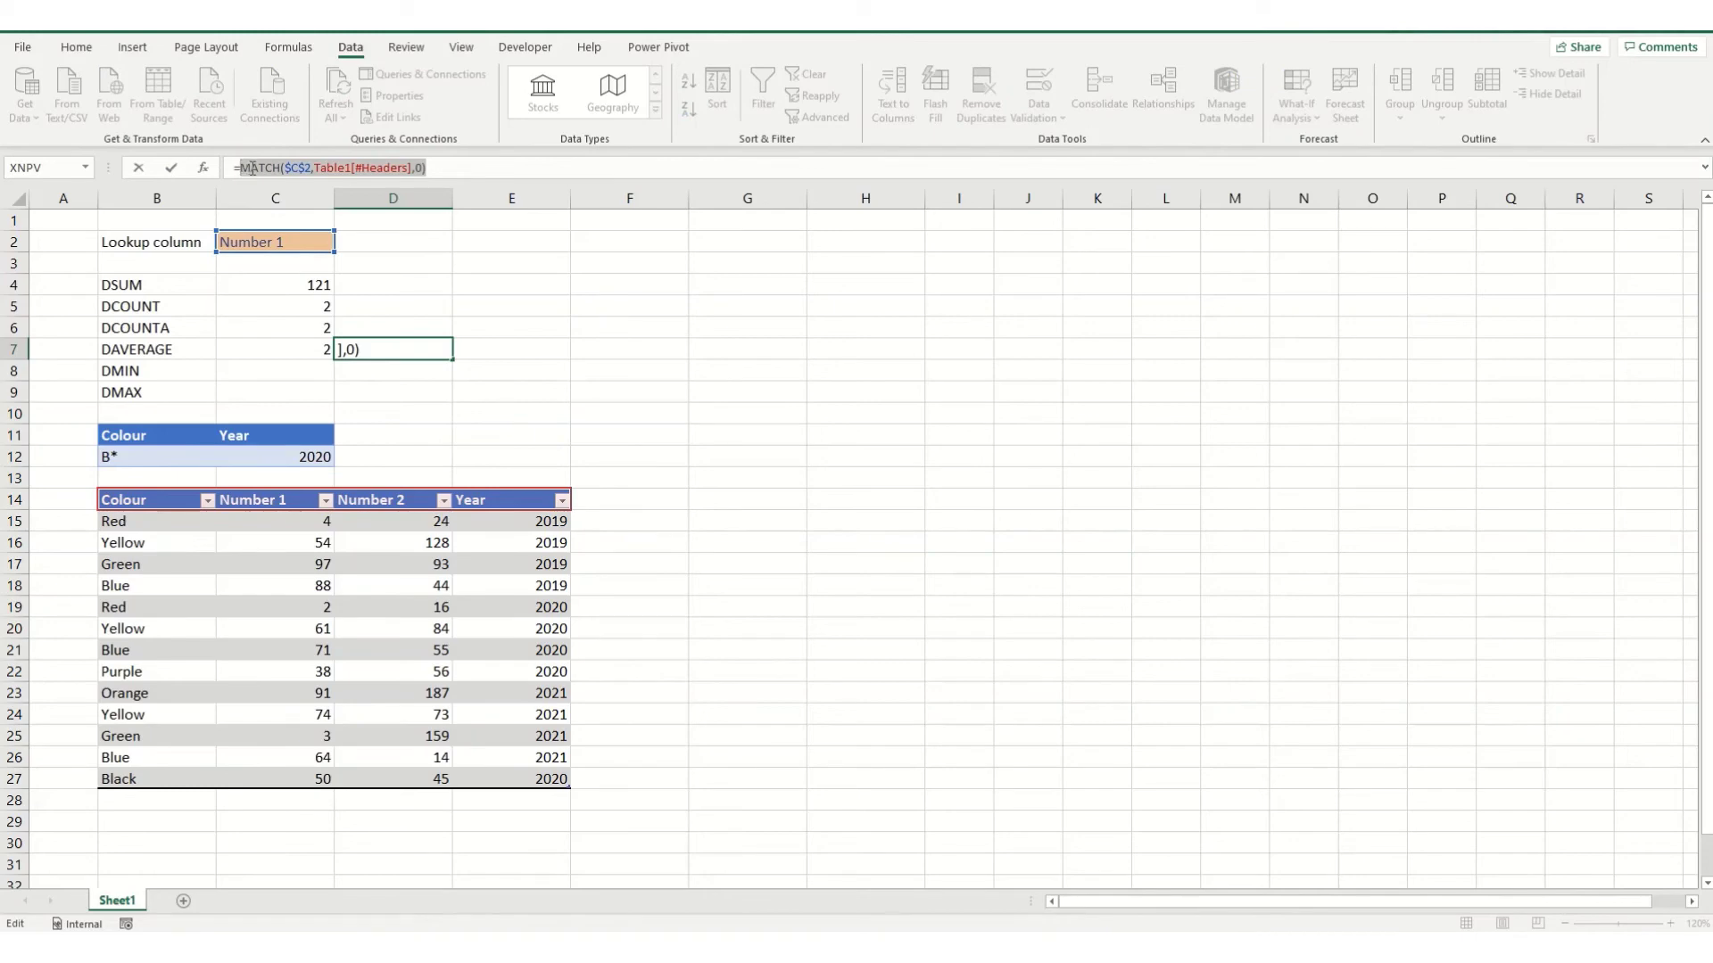
pyautogui.hotkey('ctrl', 'x')
pyautogui.press('Return')
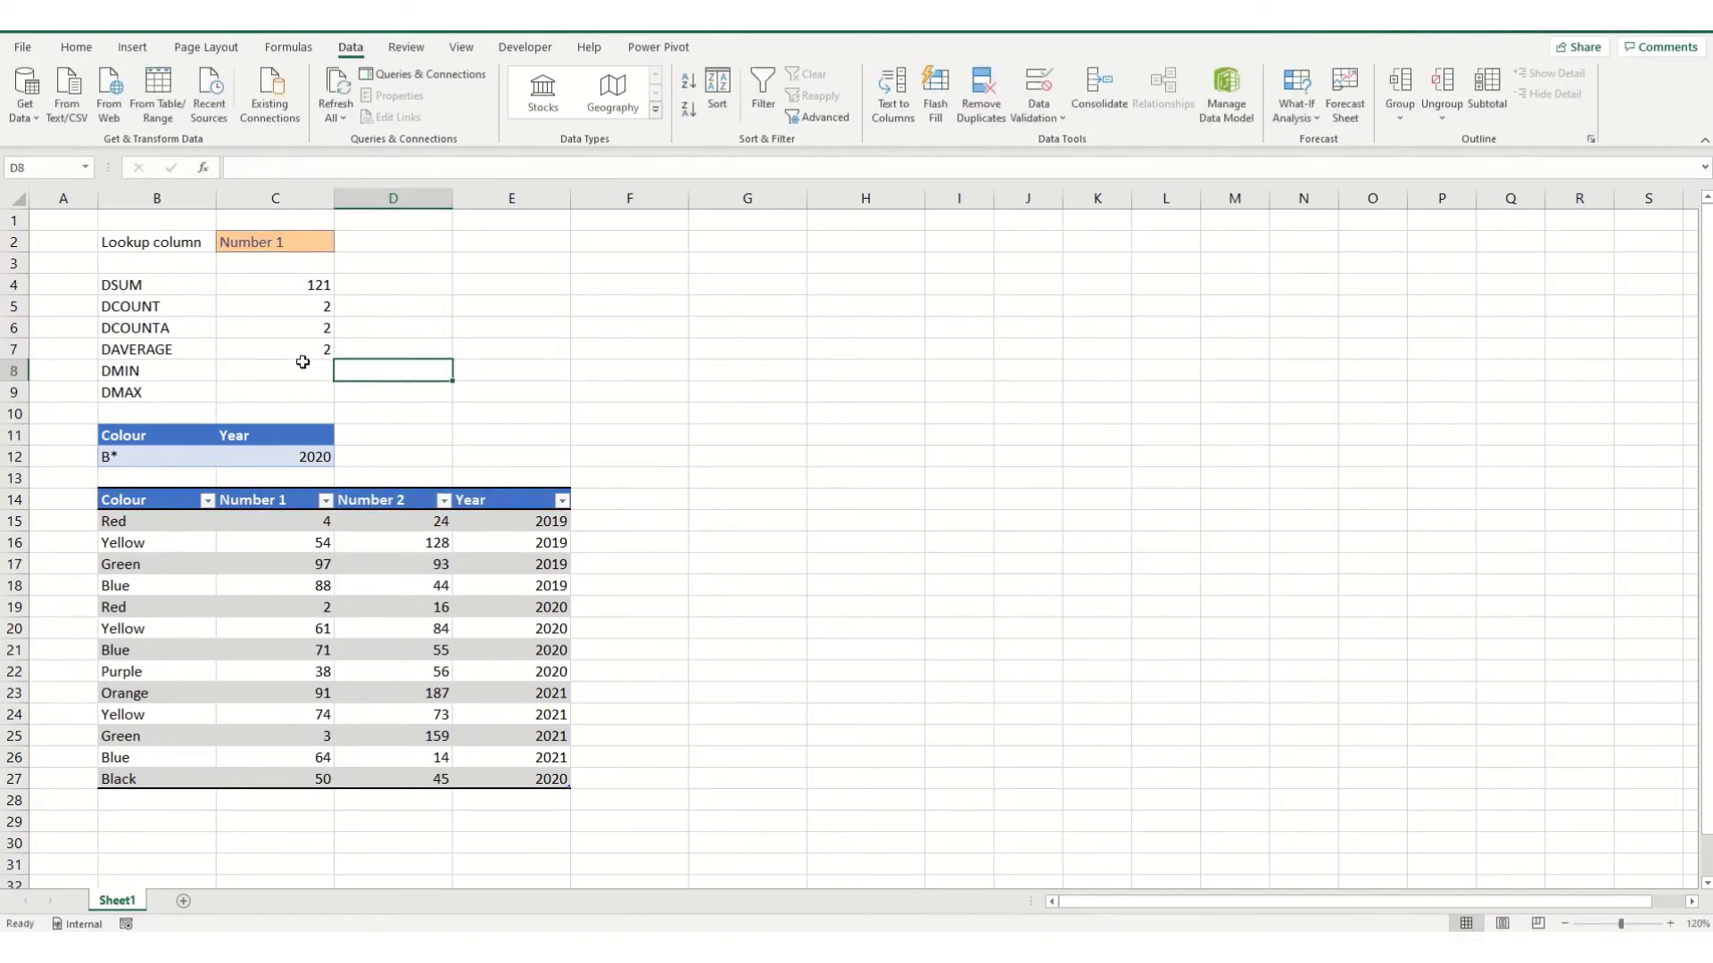
# - Replace the "Number 1" field argument in C7's formula with the cut MATCH($C$2,Table1[#Headers],0) expression
pyautogui.click(302, 352)
pyautogui.moveTo(369, 168); pyautogui.dragTo(427, 167)
pyautogui.press('BackSpace')
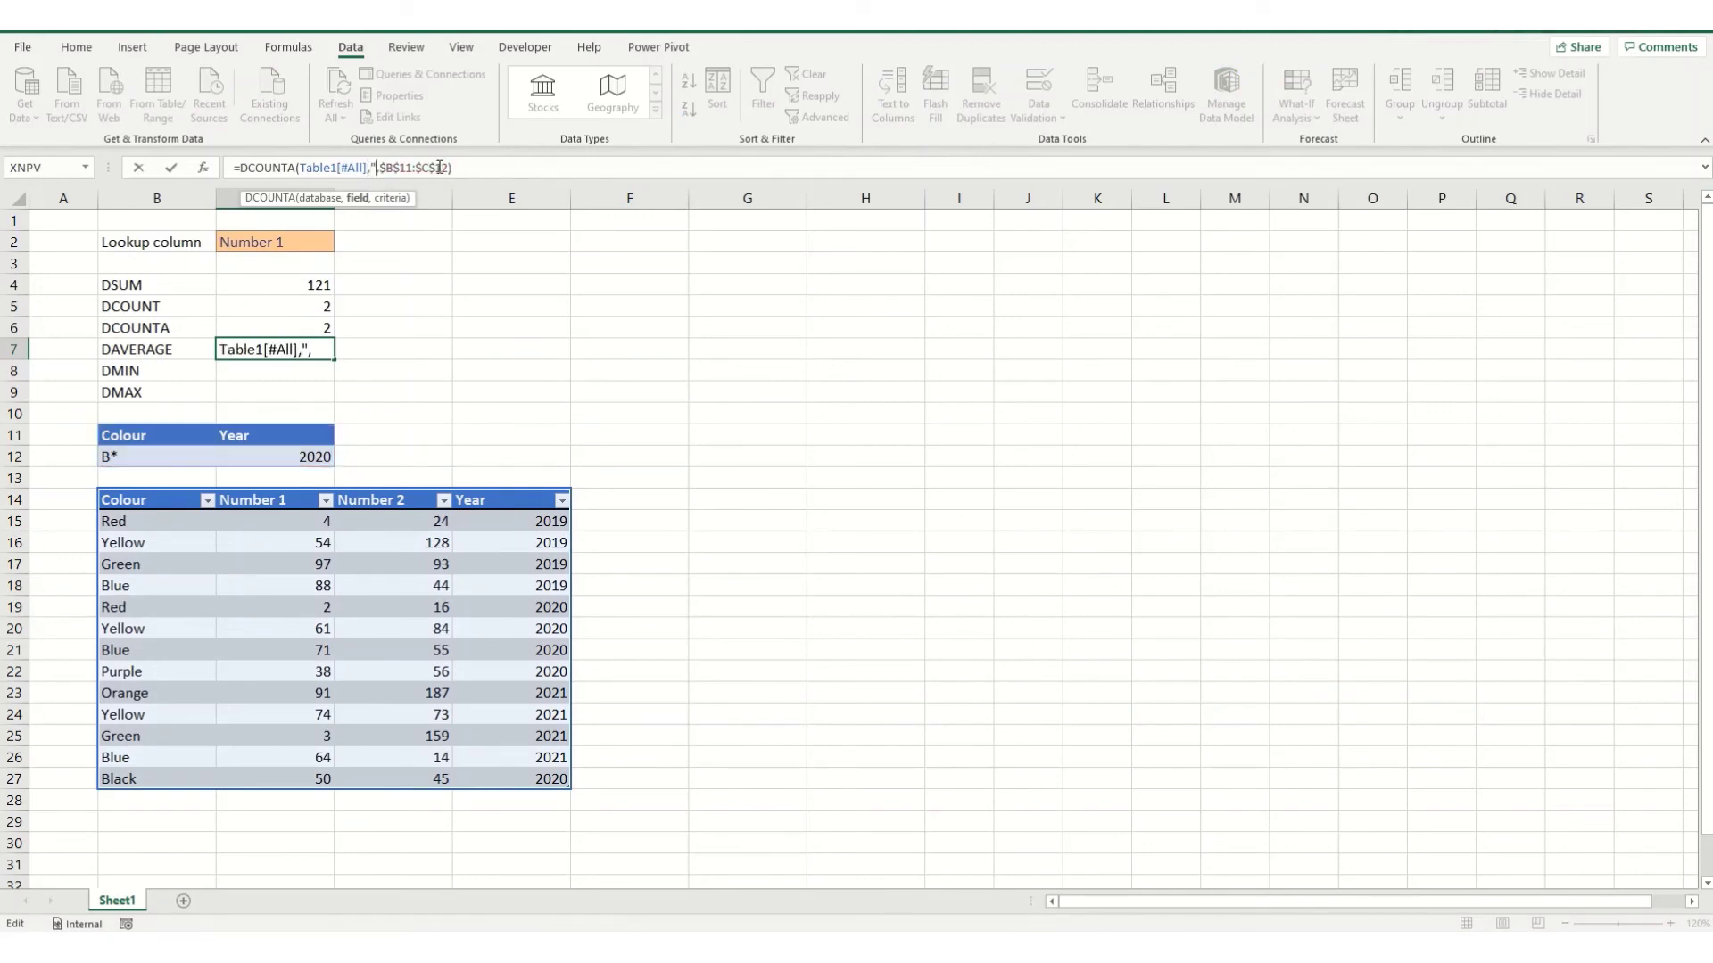
pyautogui.press('BackSpace')
pyautogui.hotkey('ctrl', 'v')
pyautogui.press('Return')
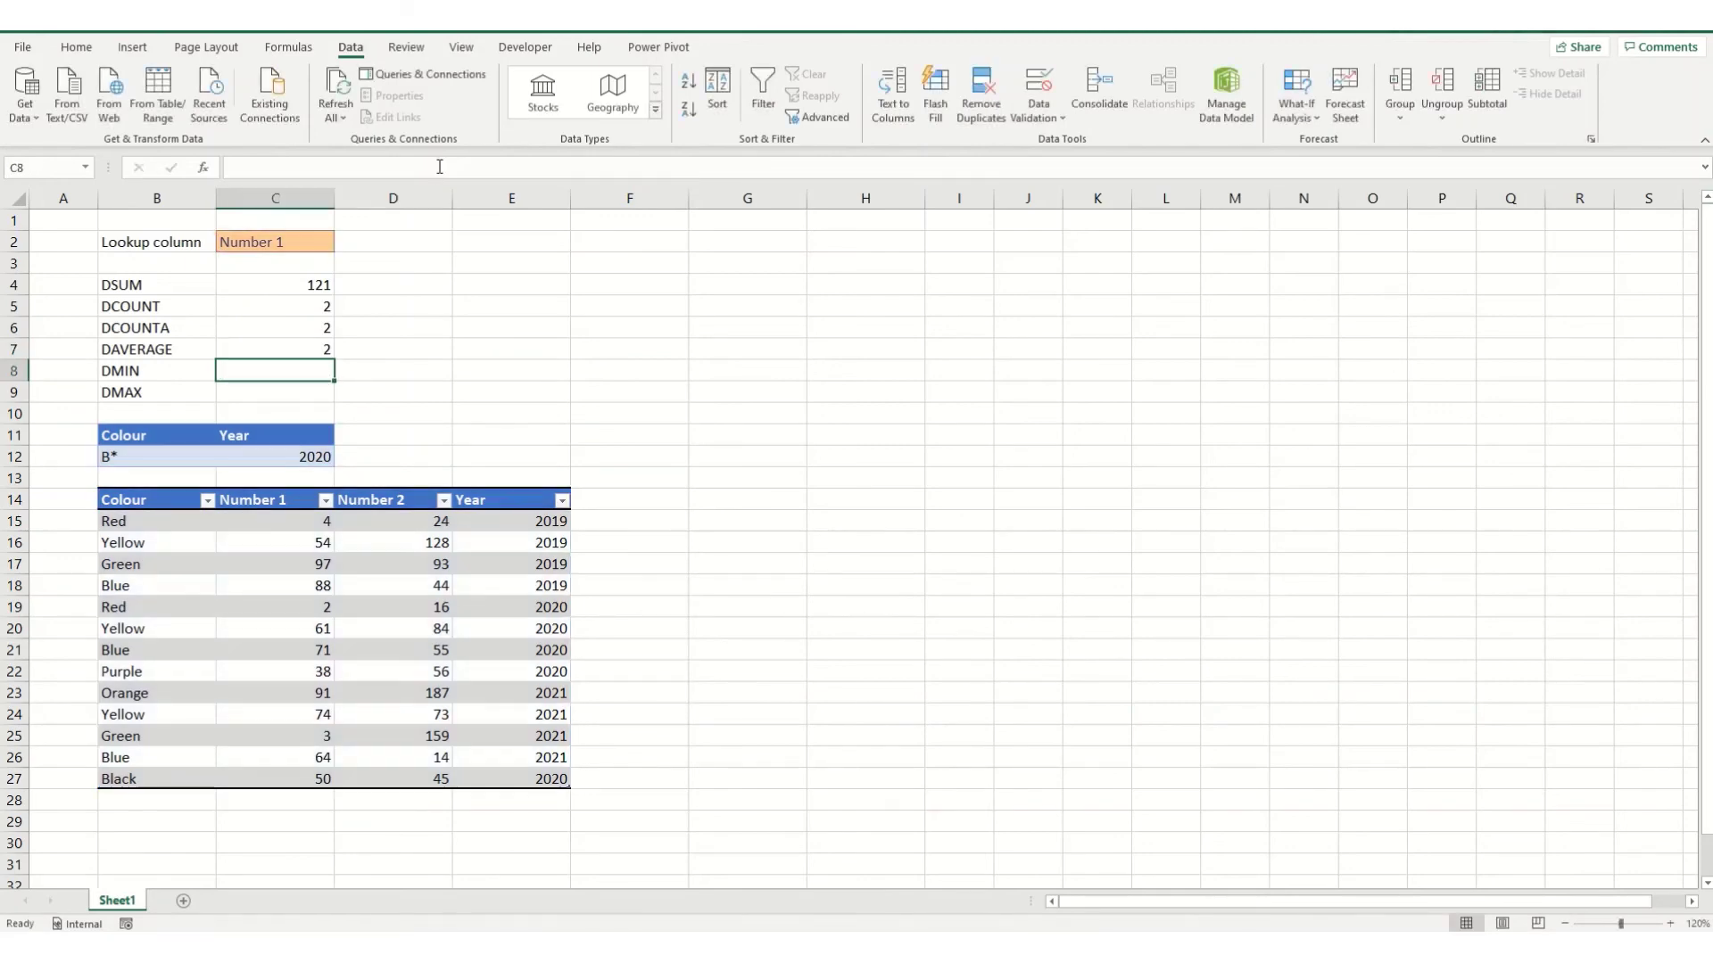
# - Change the function in C7's formula from DCOUNTA to DAVERAGE, keeping its arguments
pyautogui.click(240, 343)
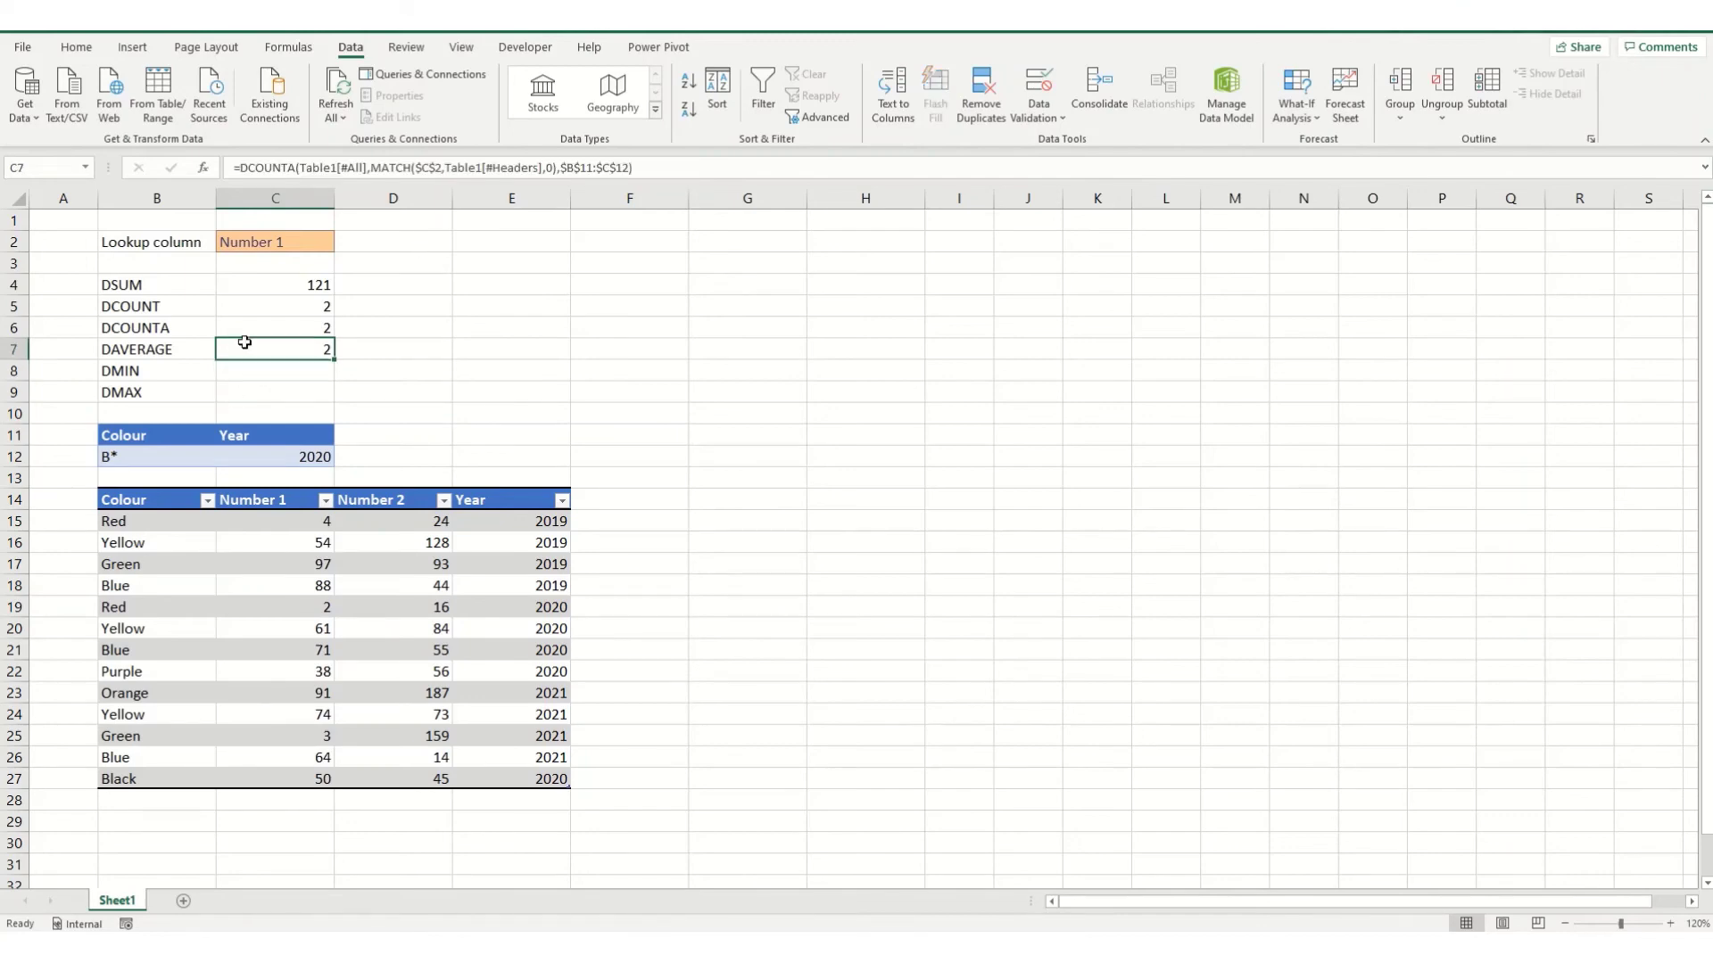
pyautogui.doubleClick(251, 169)
pyautogui.write('Daver')
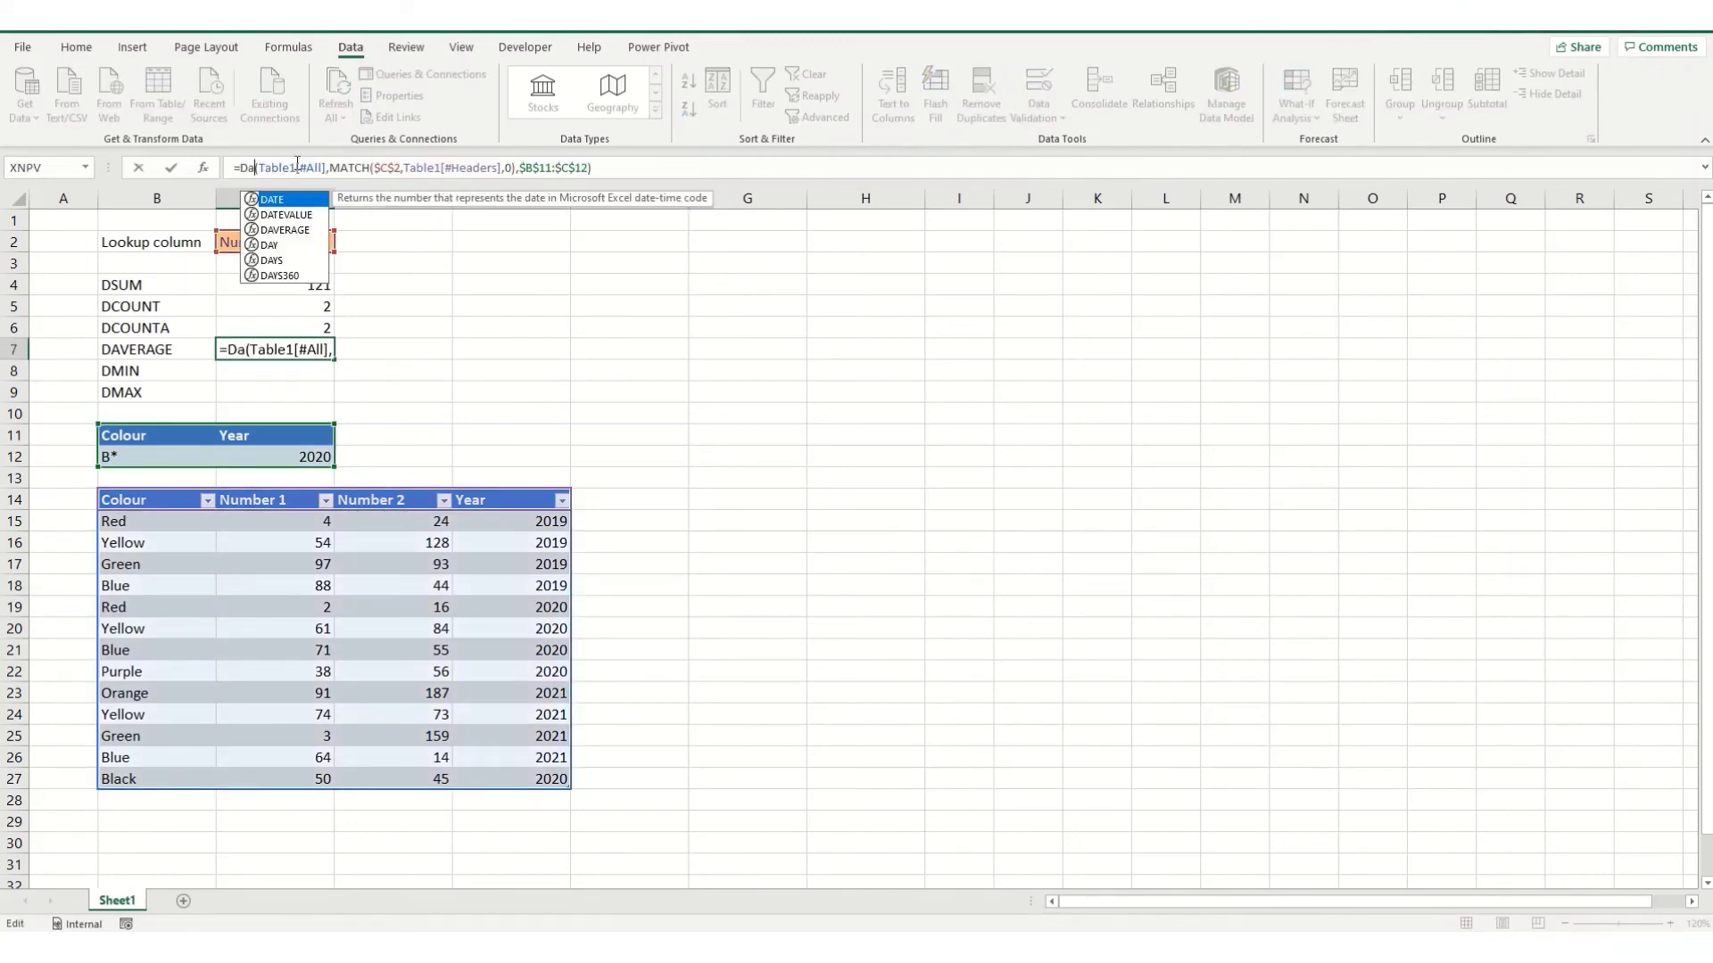
pyautogui.write('age')
pyautogui.press('Tab')
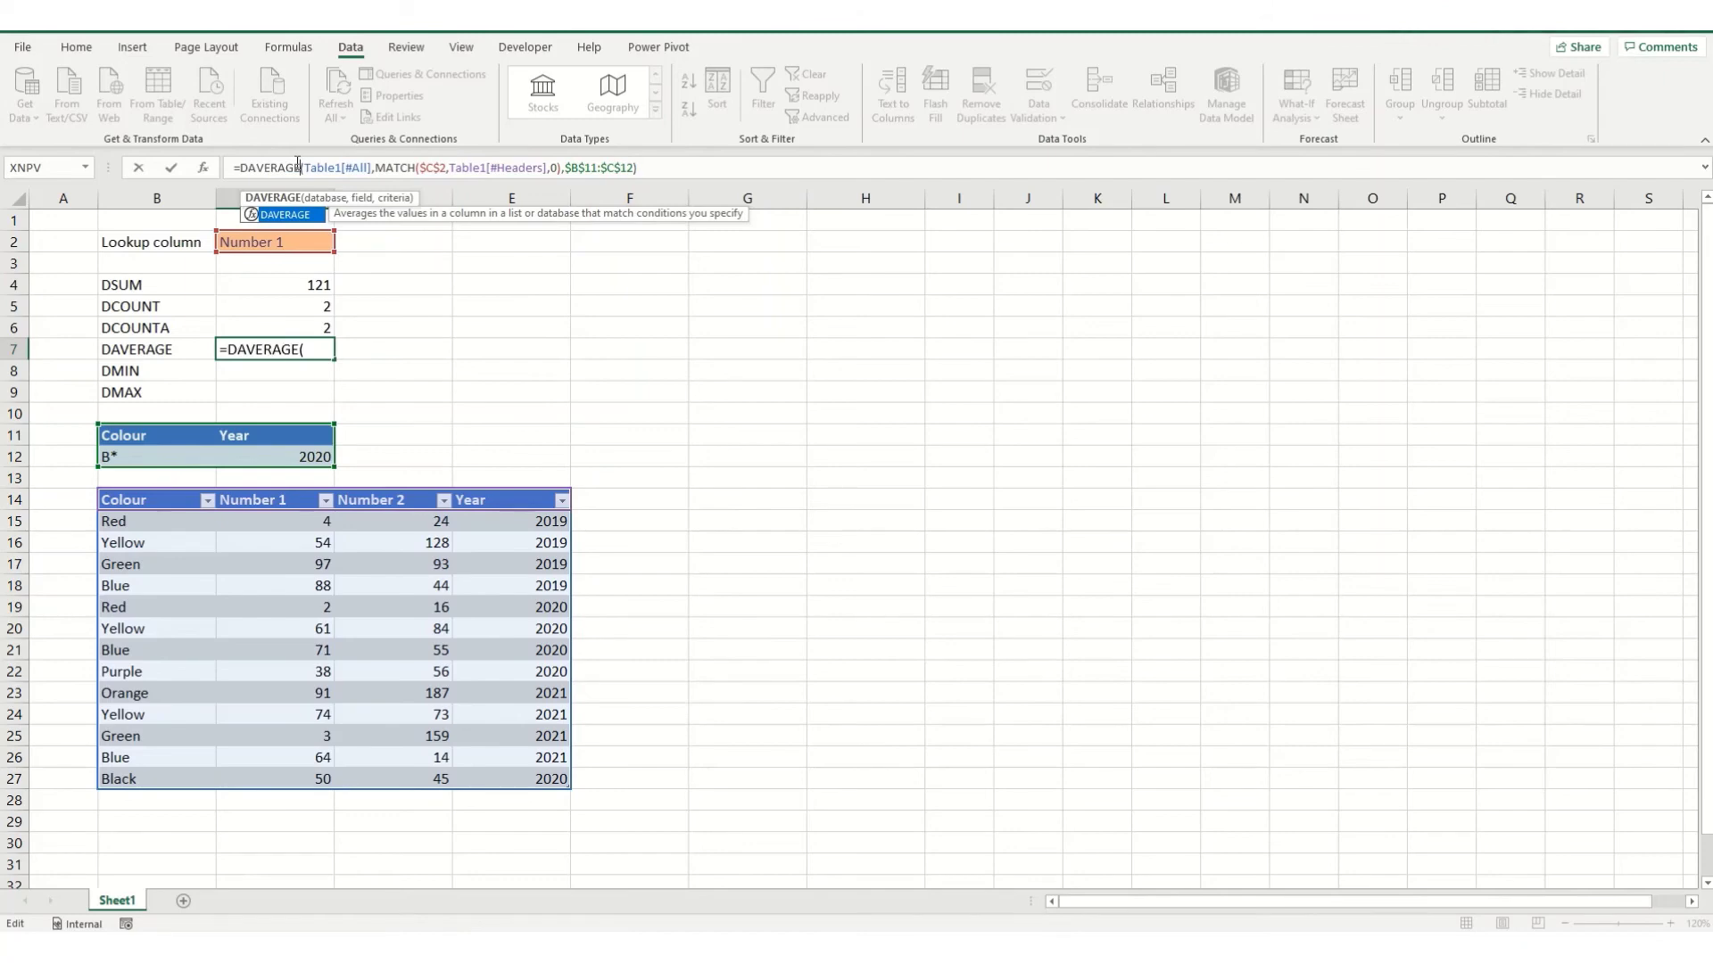
pyautogui.press('Return')
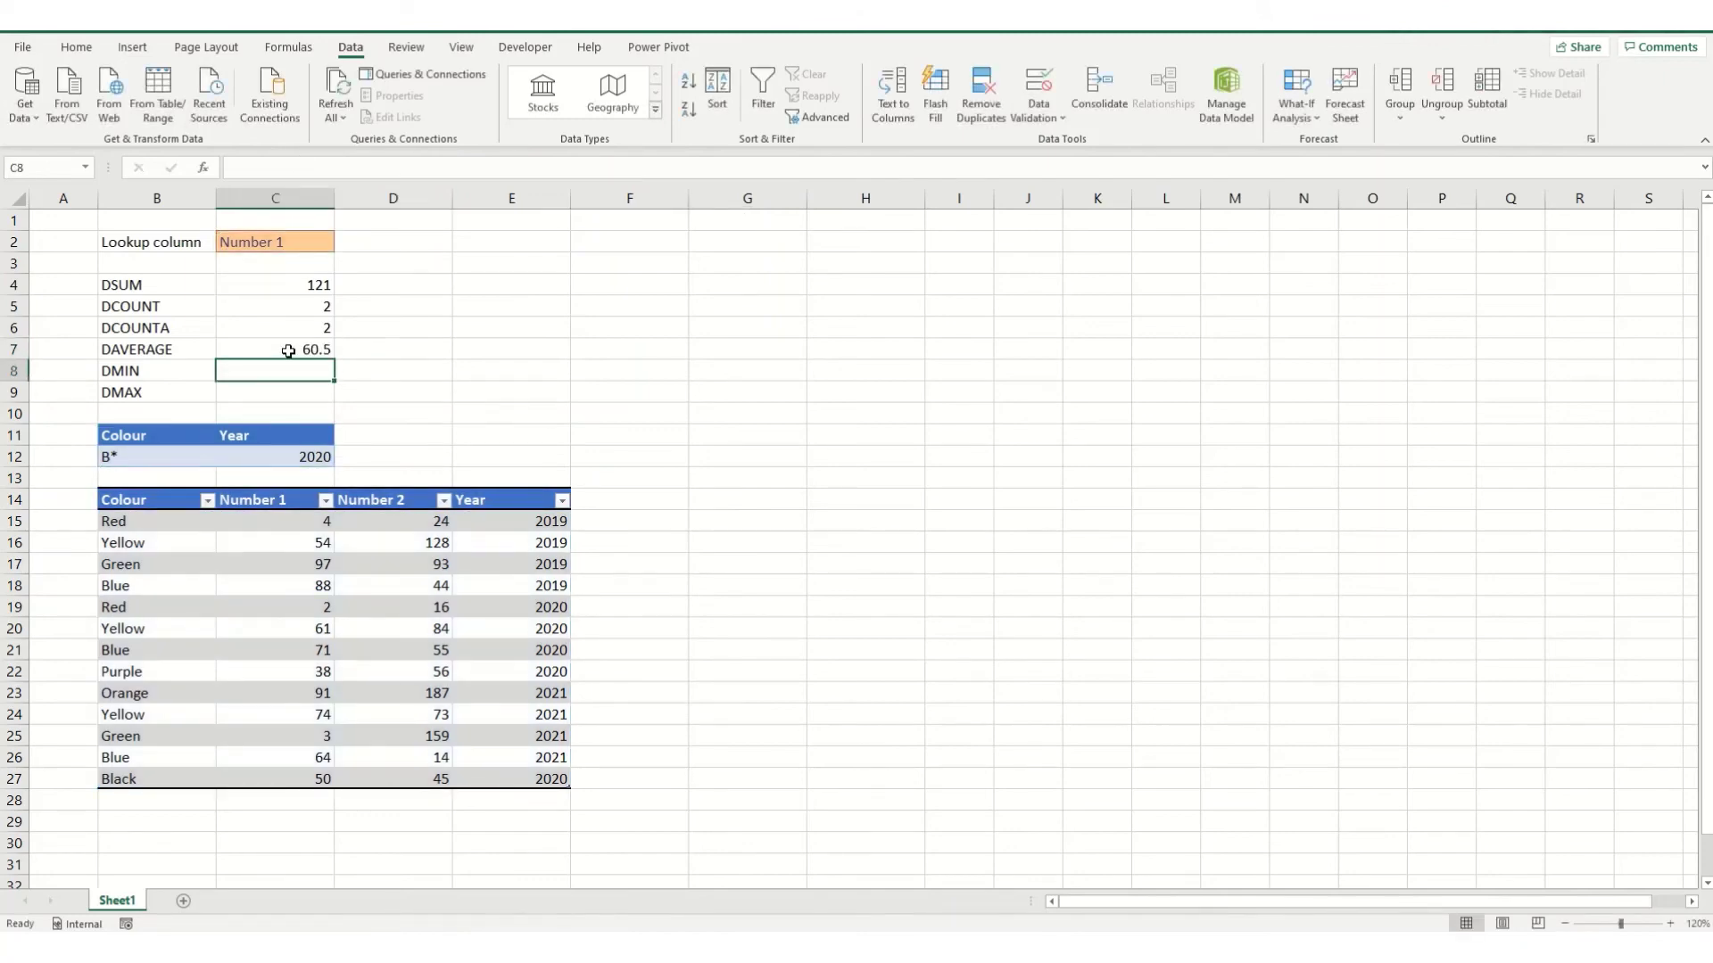
# - Check the DAVERAGE formula in C7 against the Colour and Year criteria in B12 and C12
pyautogui.click(288, 351)
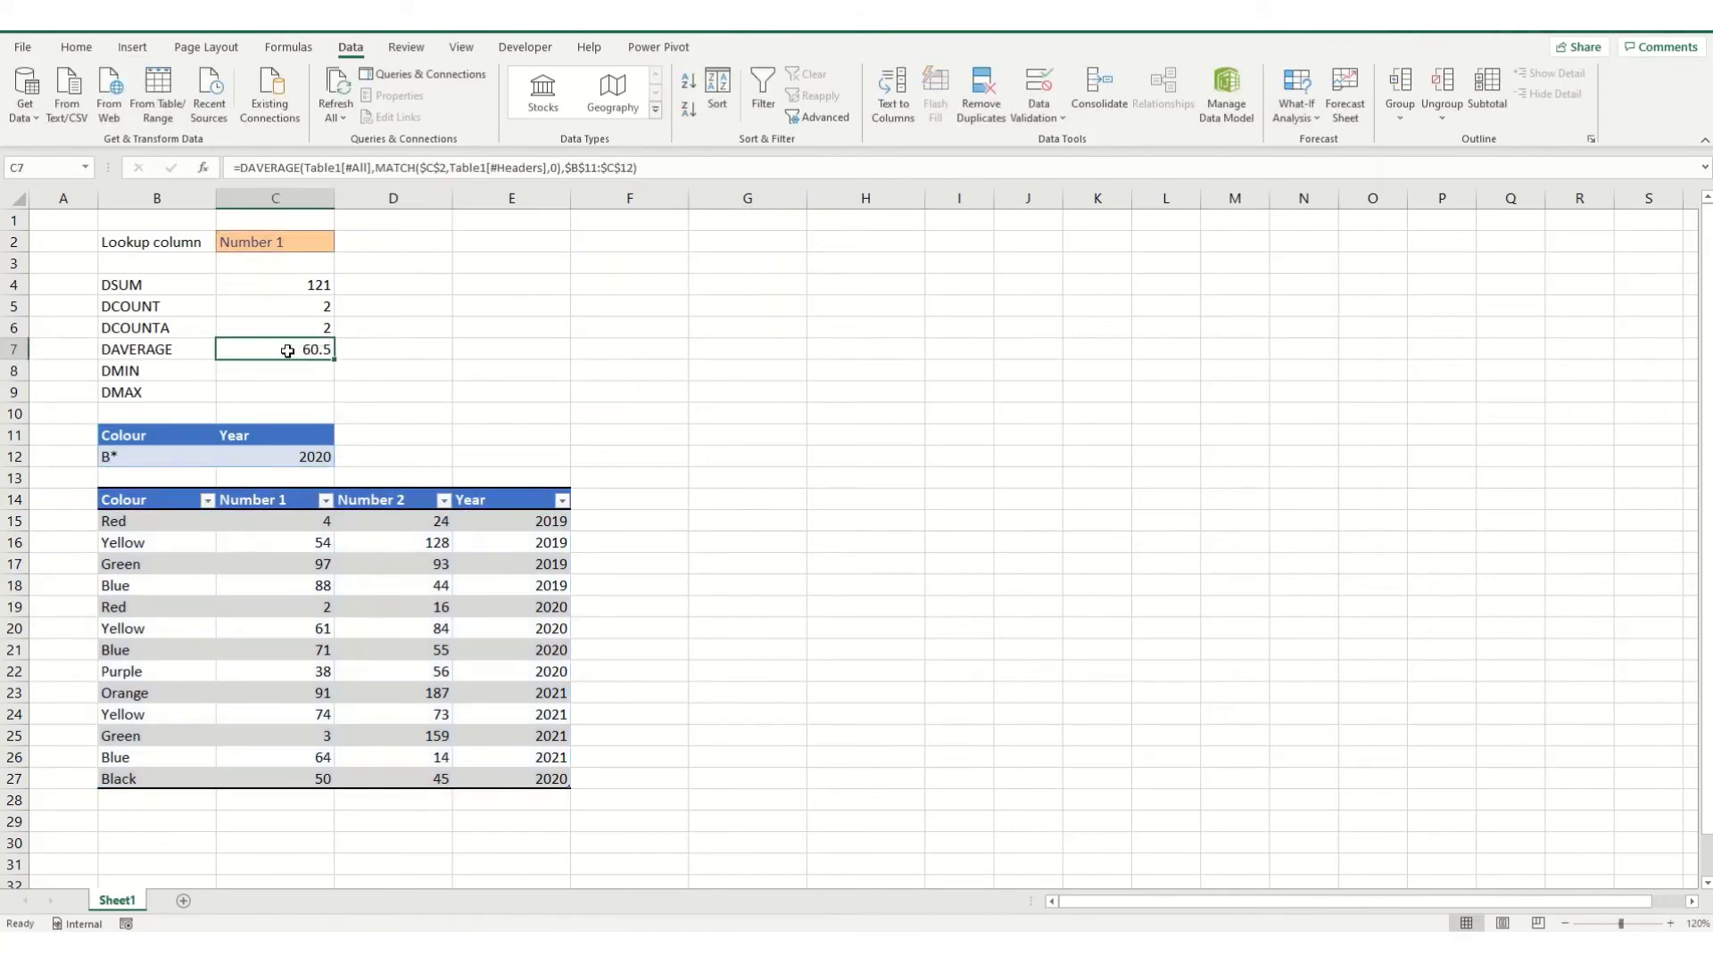
pyautogui.click(116, 455)
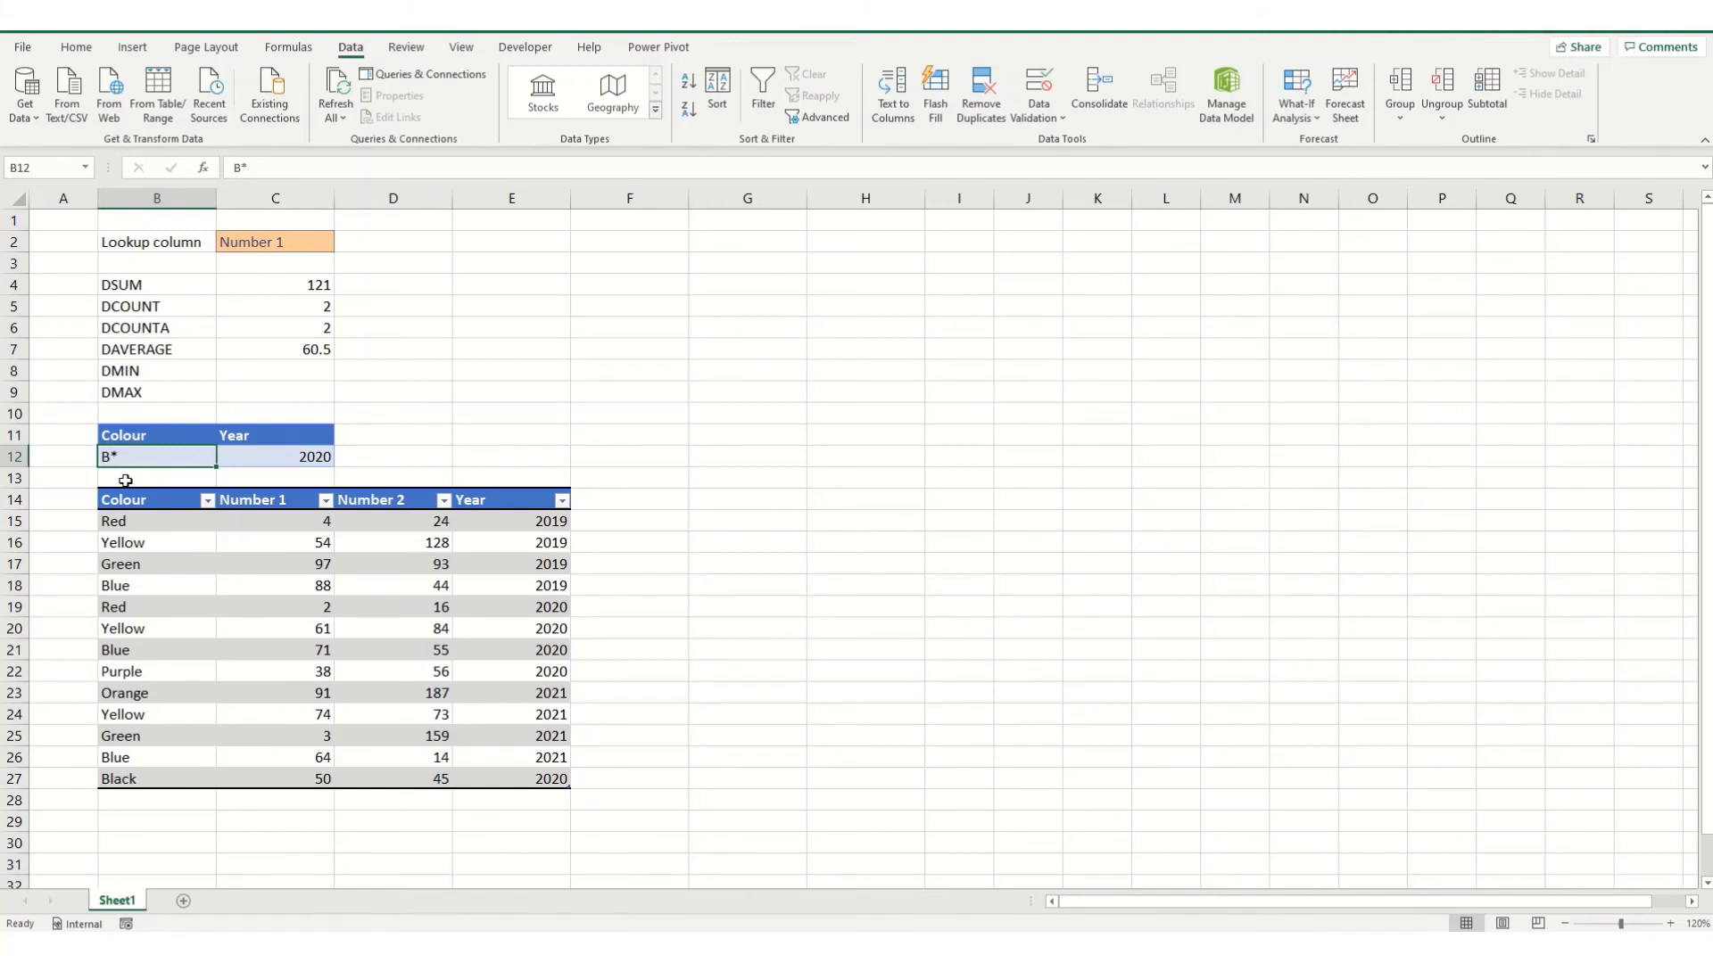
pyautogui.click(292, 454)
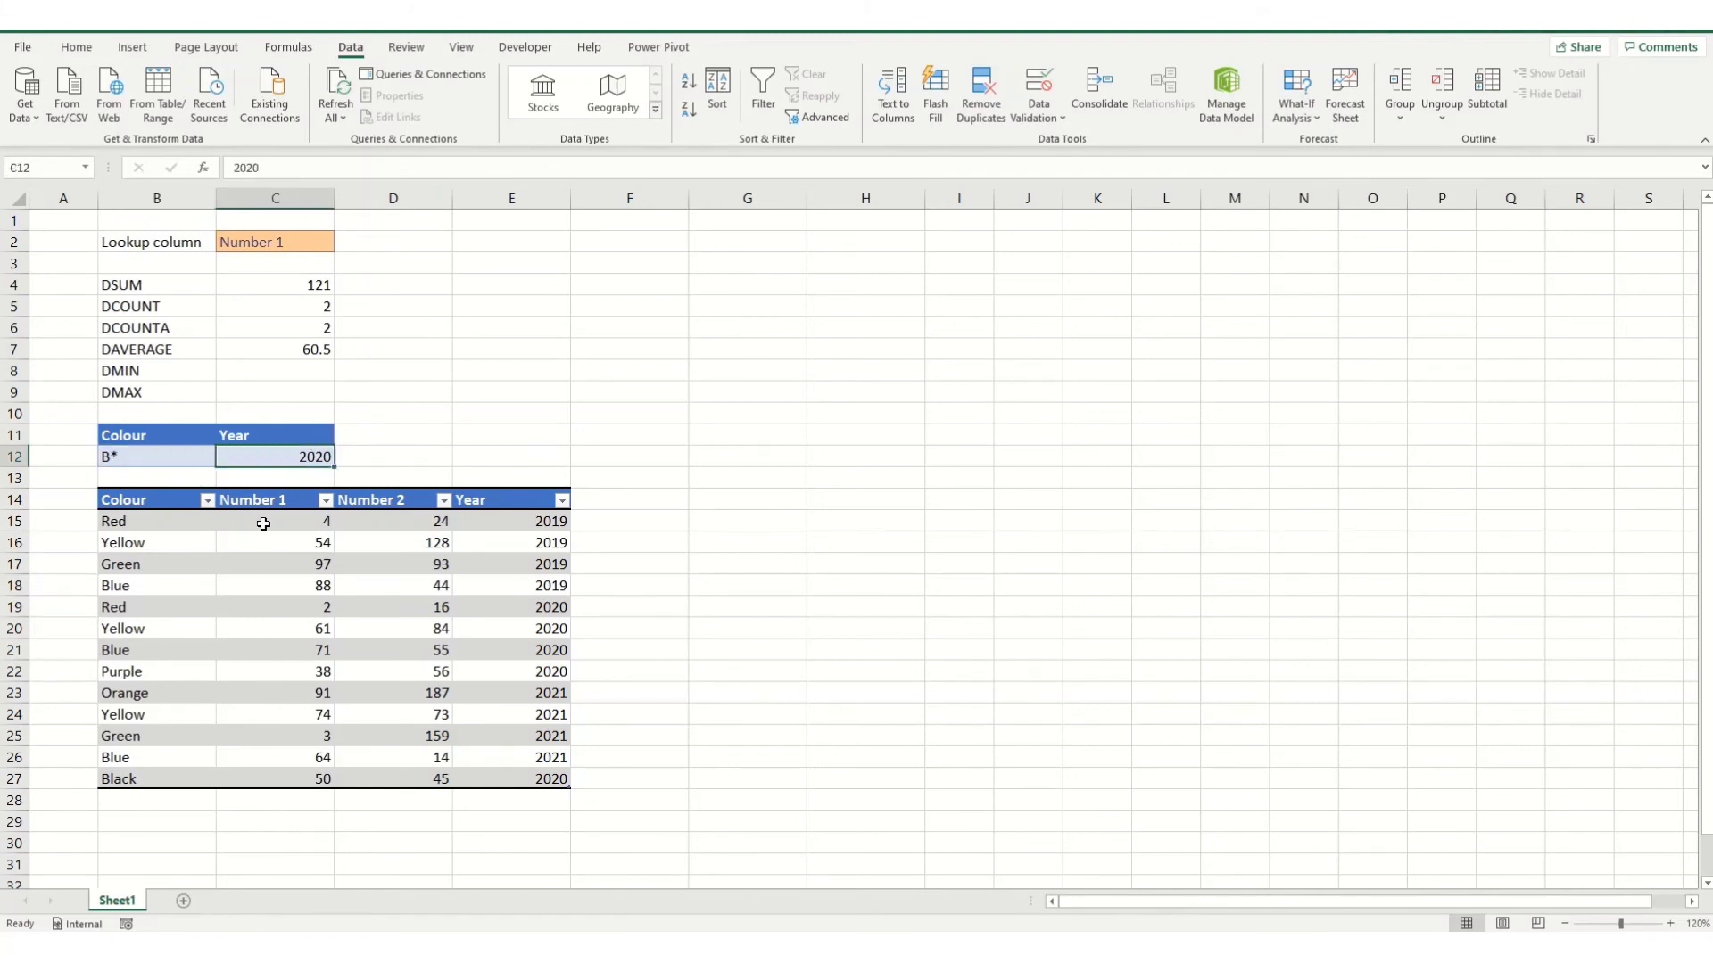
# - Filter the table's Year column so only the 2020 rows remain
pyautogui.click(562, 501)
pyautogui.click(385, 713)
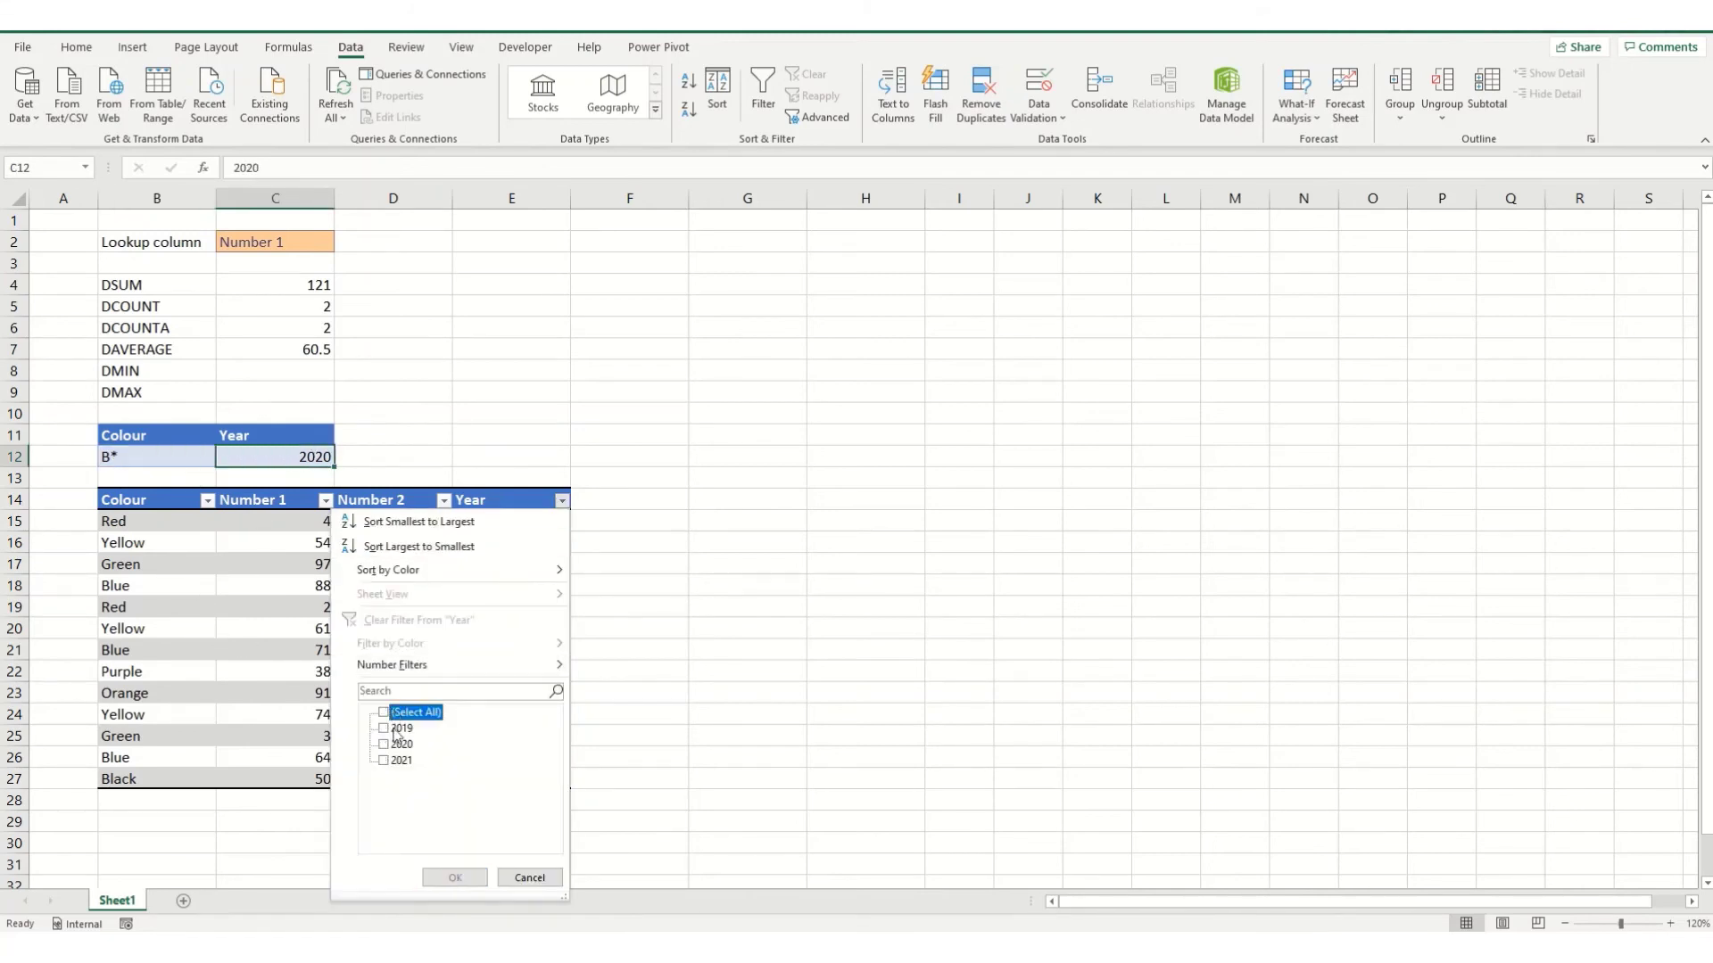
pyautogui.click(392, 744)
pyautogui.click(454, 877)
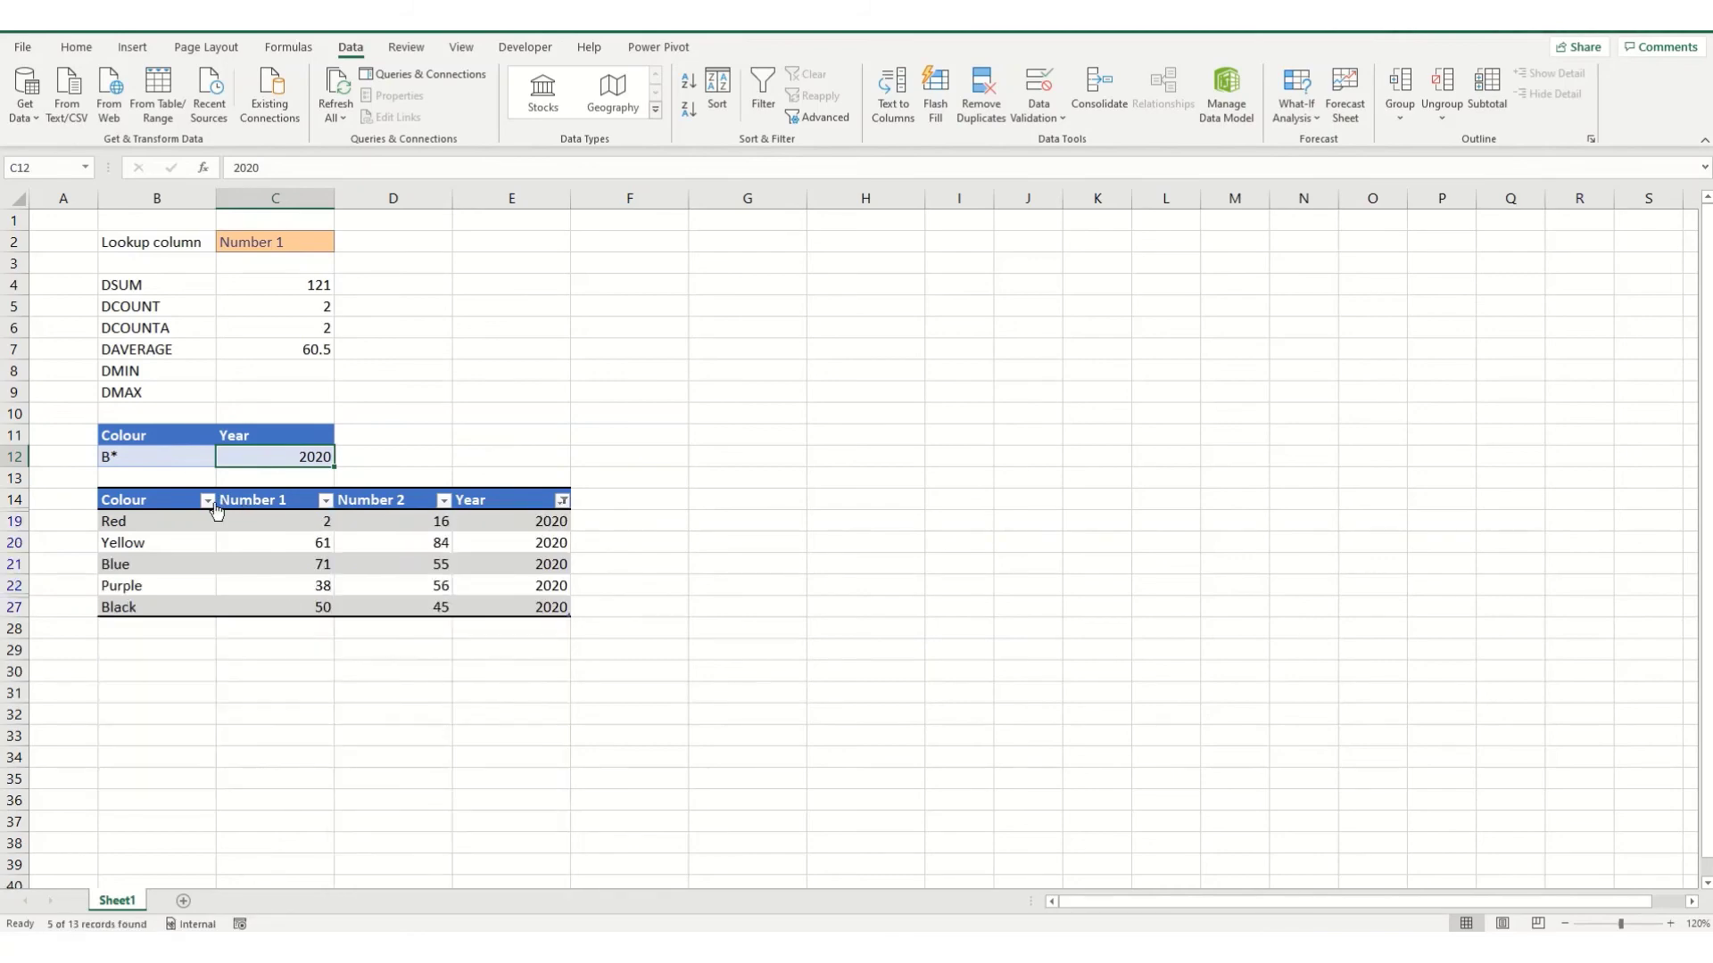
# - Filter the Colour column to Black and Blue, and select the remaining Number 1 values to compare their average
pyautogui.click(210, 503)
pyautogui.click(48, 762)
pyautogui.click(70, 774)
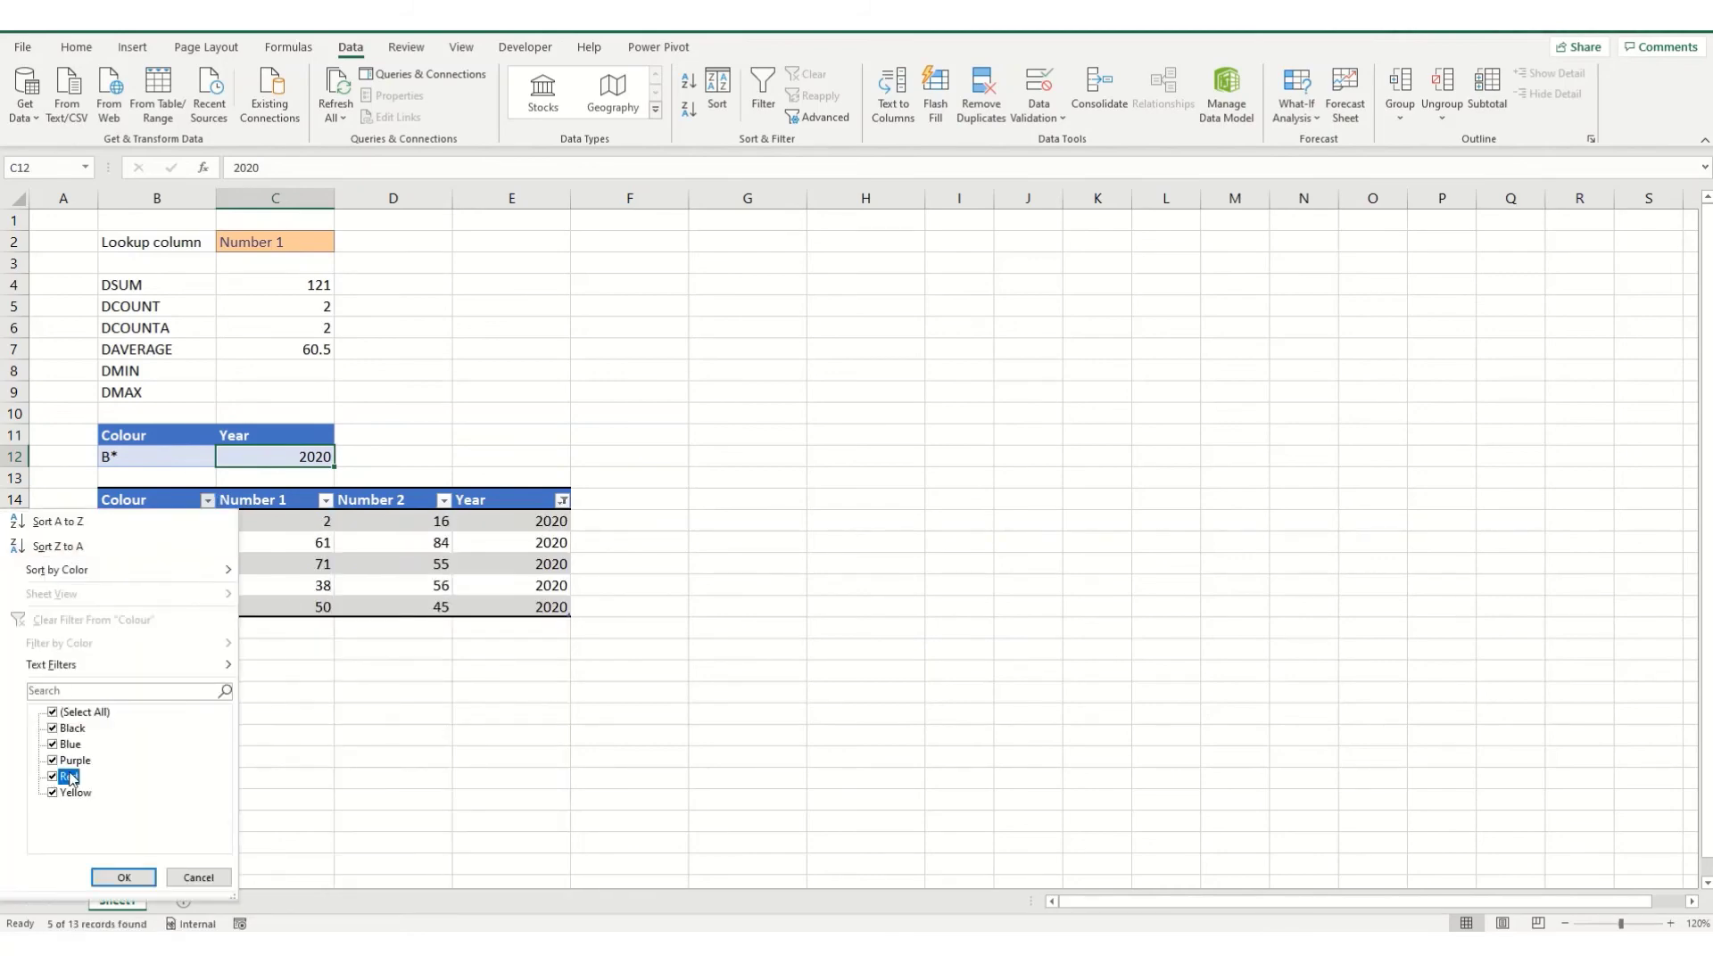
pyautogui.click(53, 760)
pyautogui.click(53, 792)
pyautogui.click(124, 878)
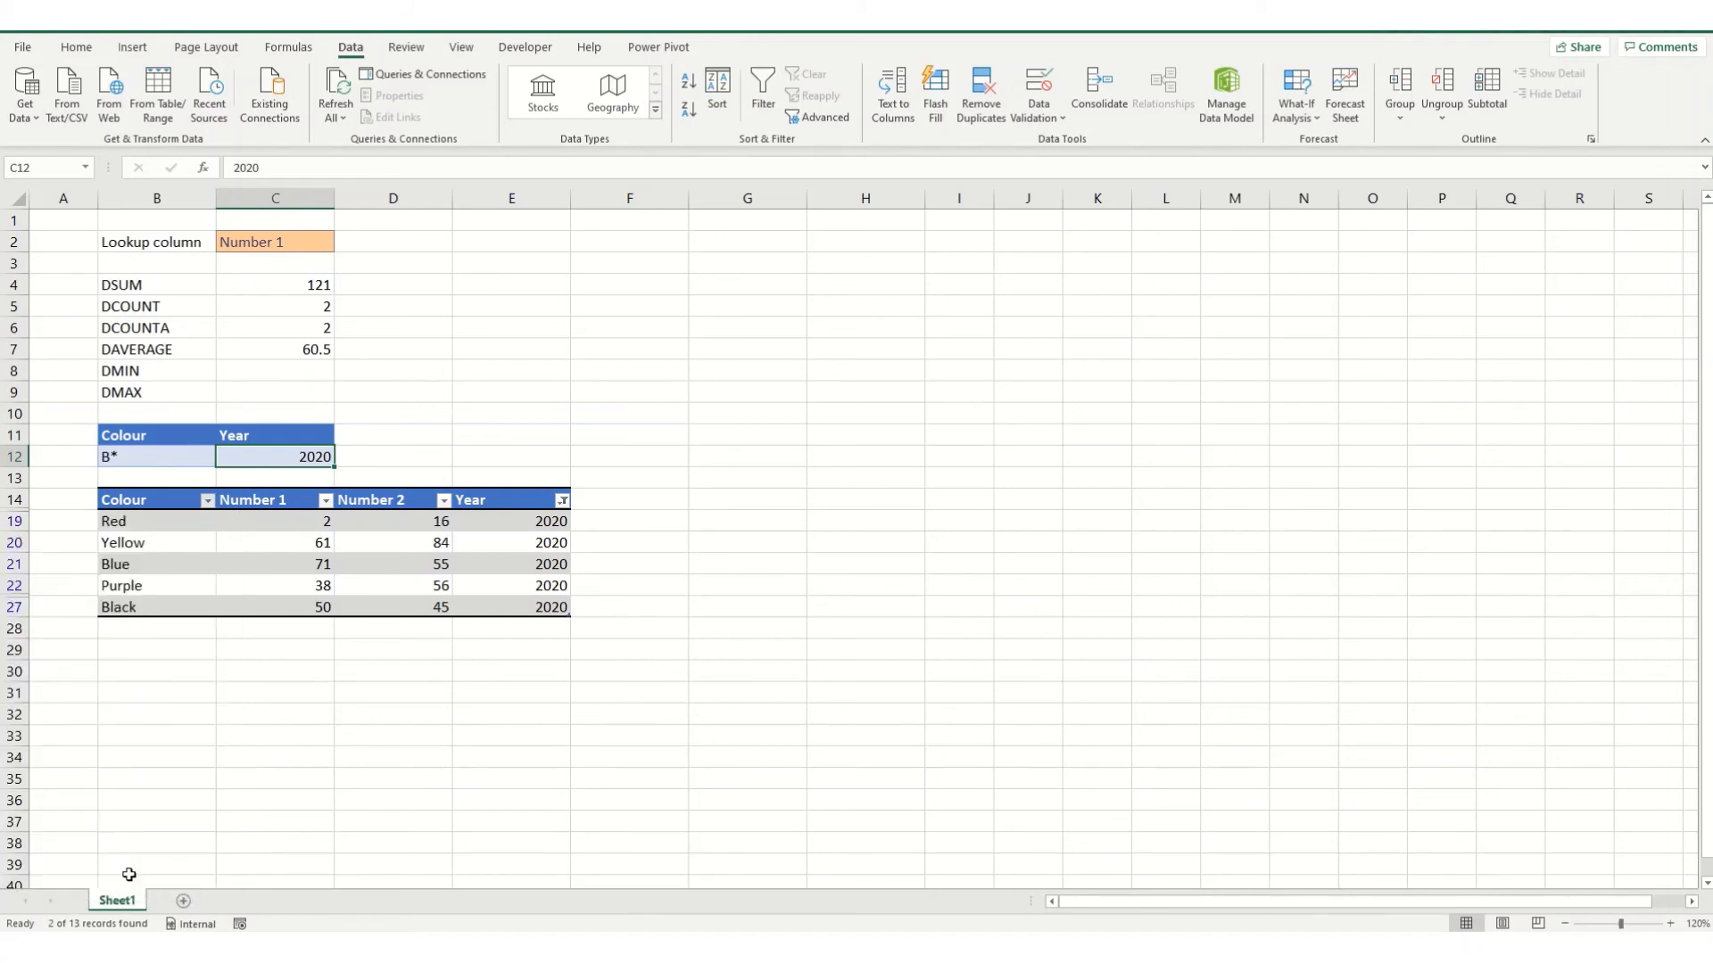
pyautogui.moveTo(276, 525); pyautogui.dragTo(286, 542)
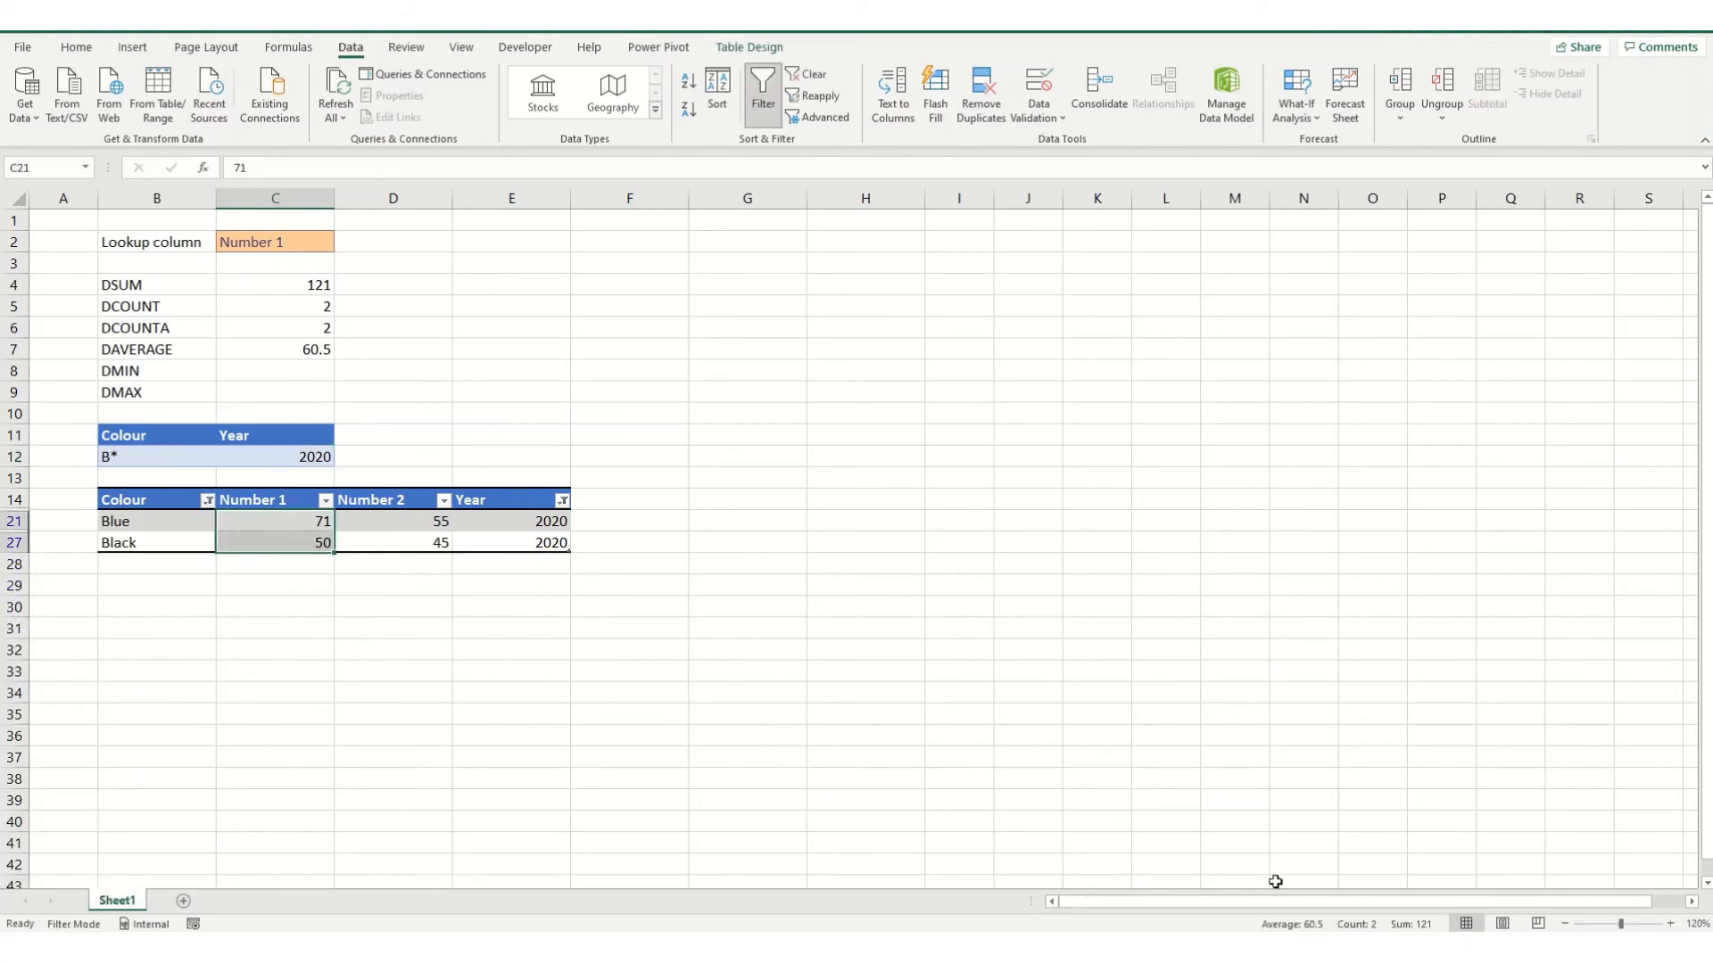
# - Review C7's DAVERAGE formula and set the lookup column in C2 to Number 2
pyautogui.click(259, 350)
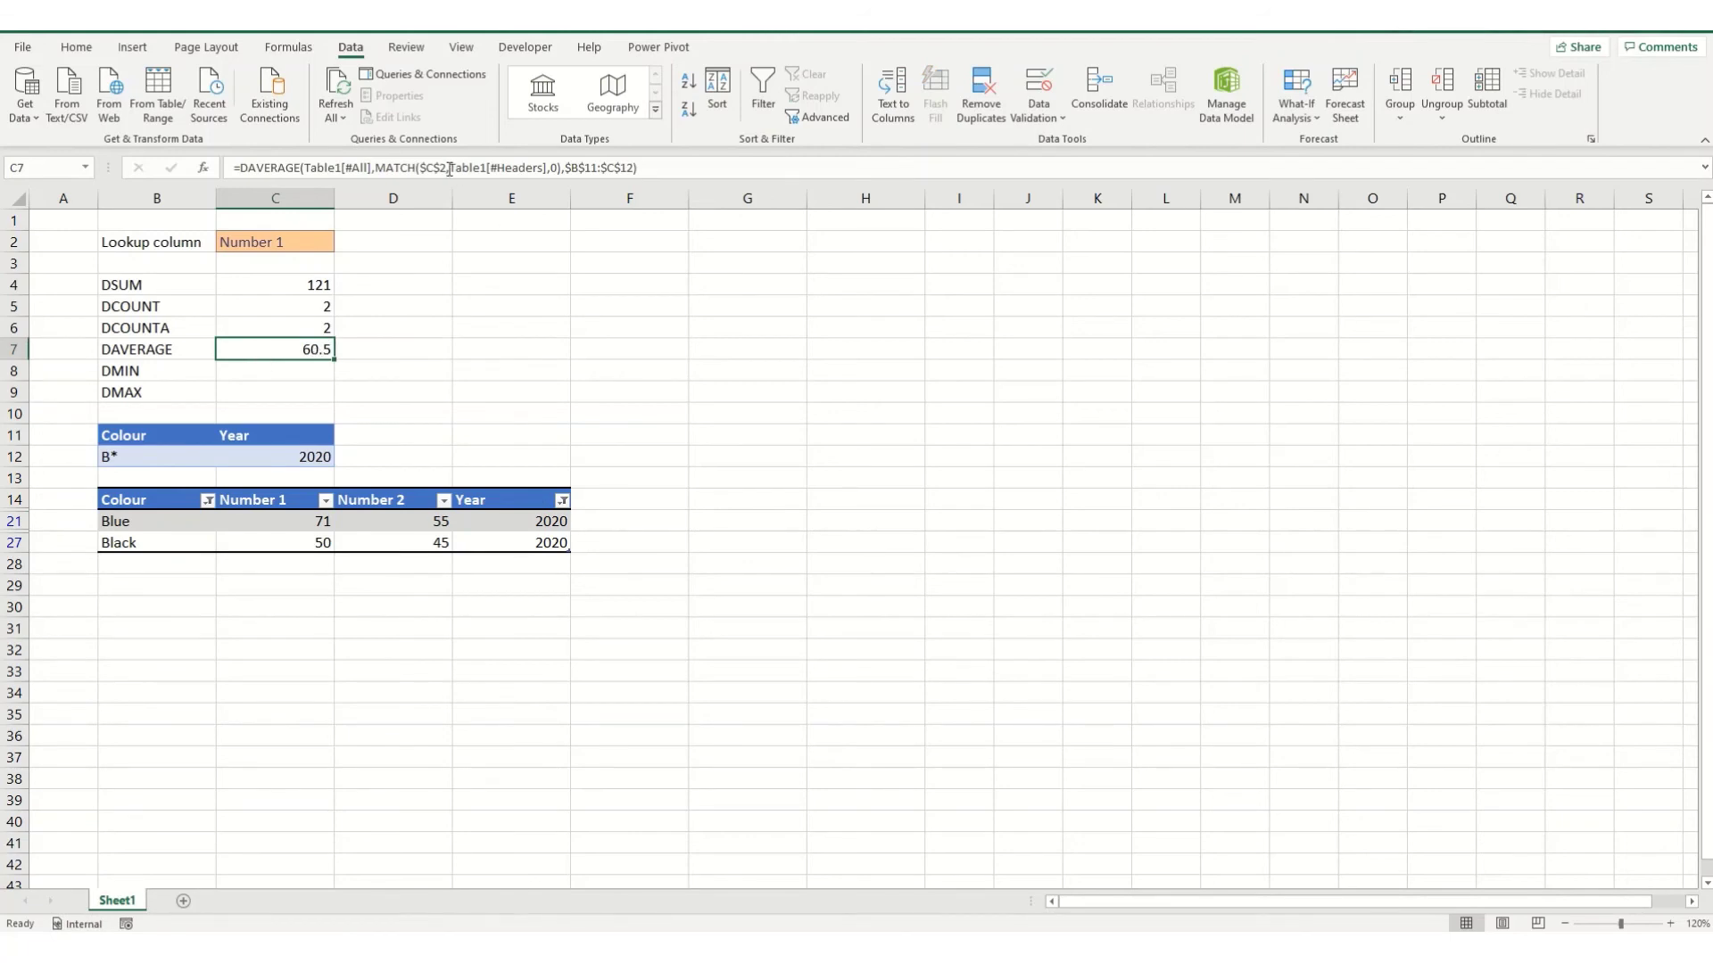
pyautogui.click(303, 241)
pyautogui.click(342, 243)
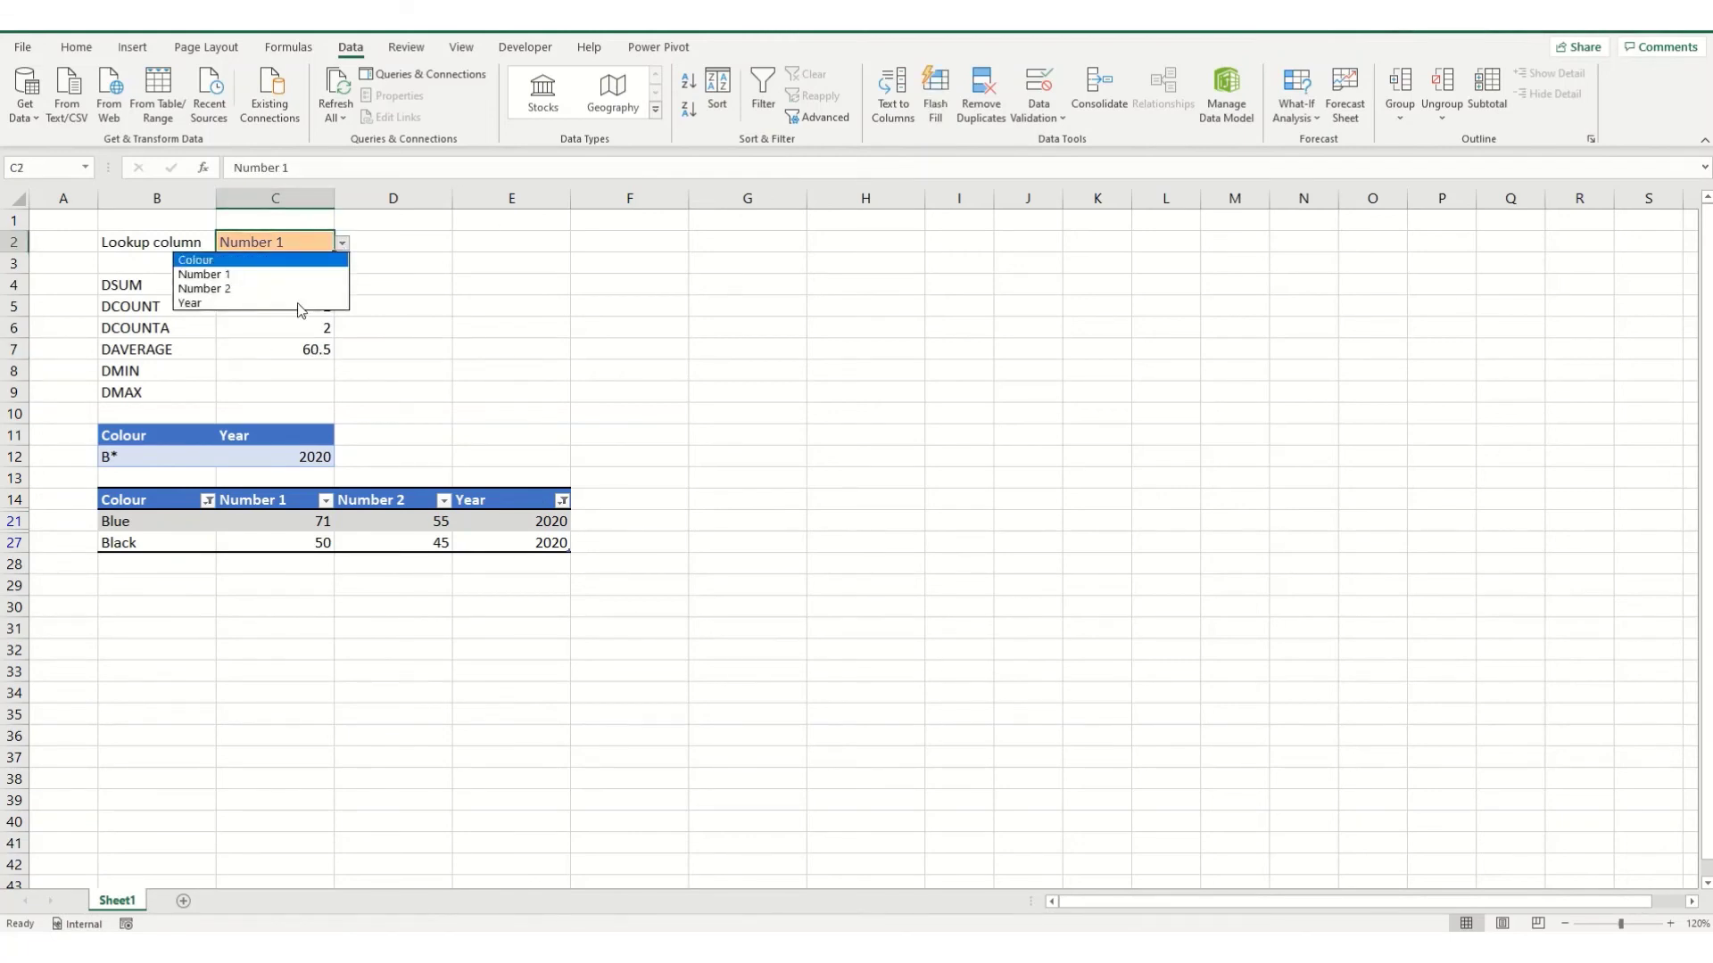
pyautogui.click(231, 294)
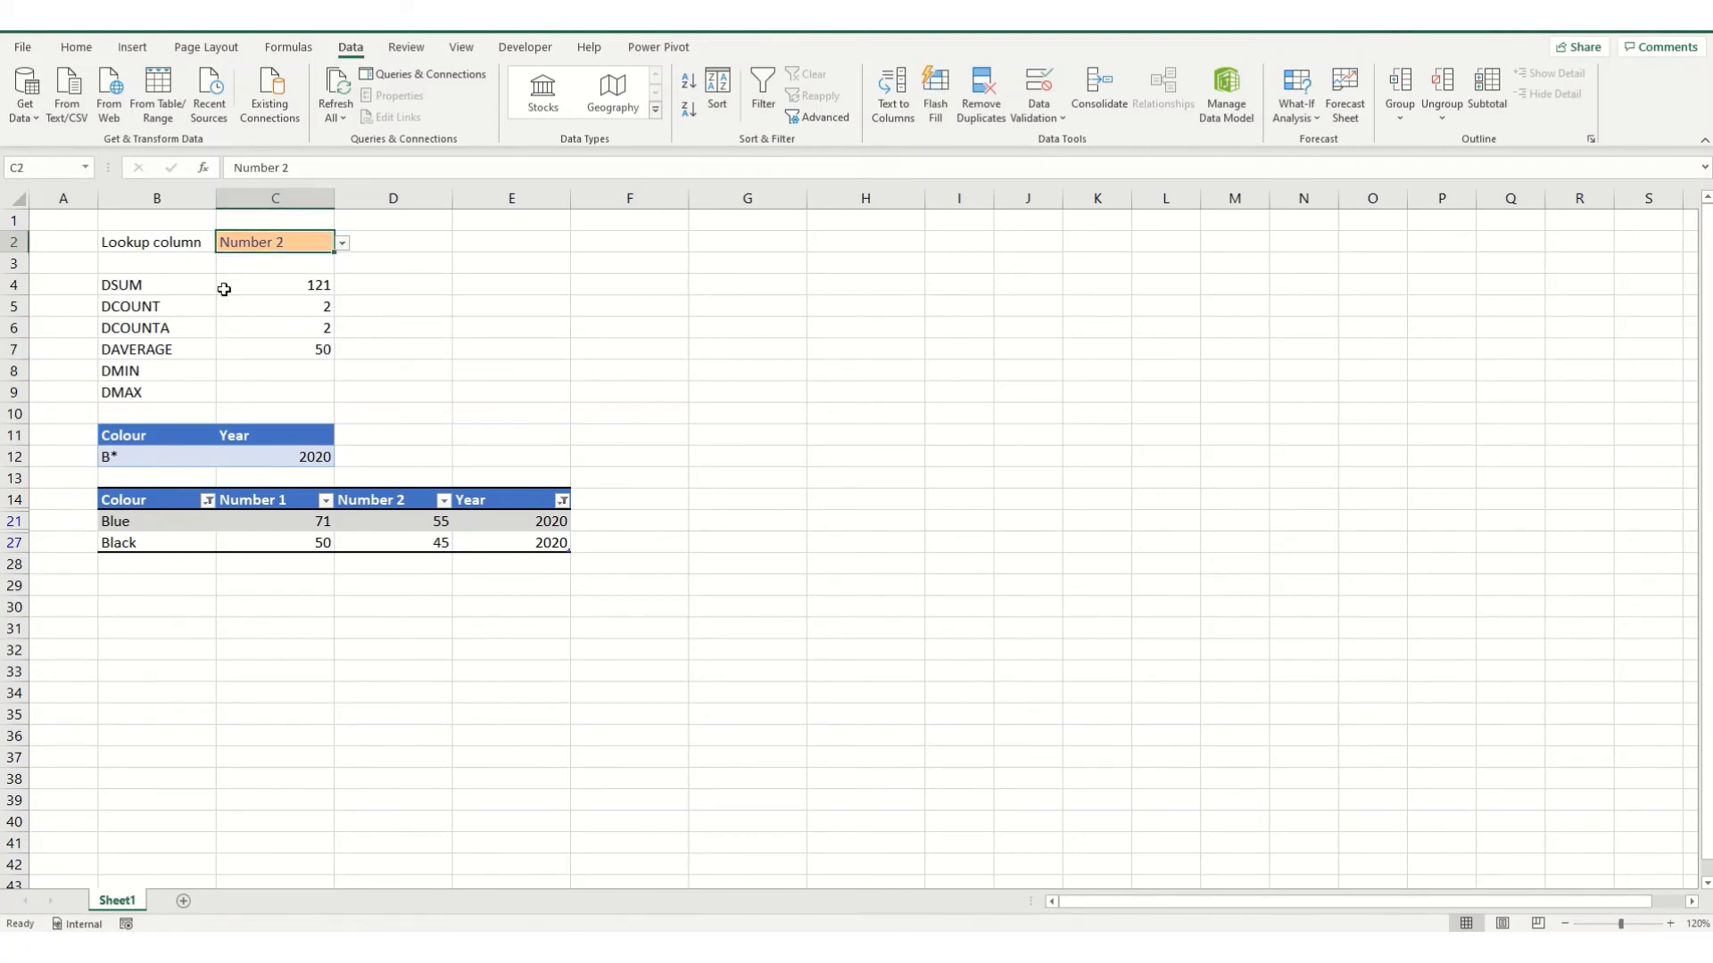
# - Check the DAVERAGE result in C7 against the average of the filtered Number 2 values
pyautogui.click(267, 349)
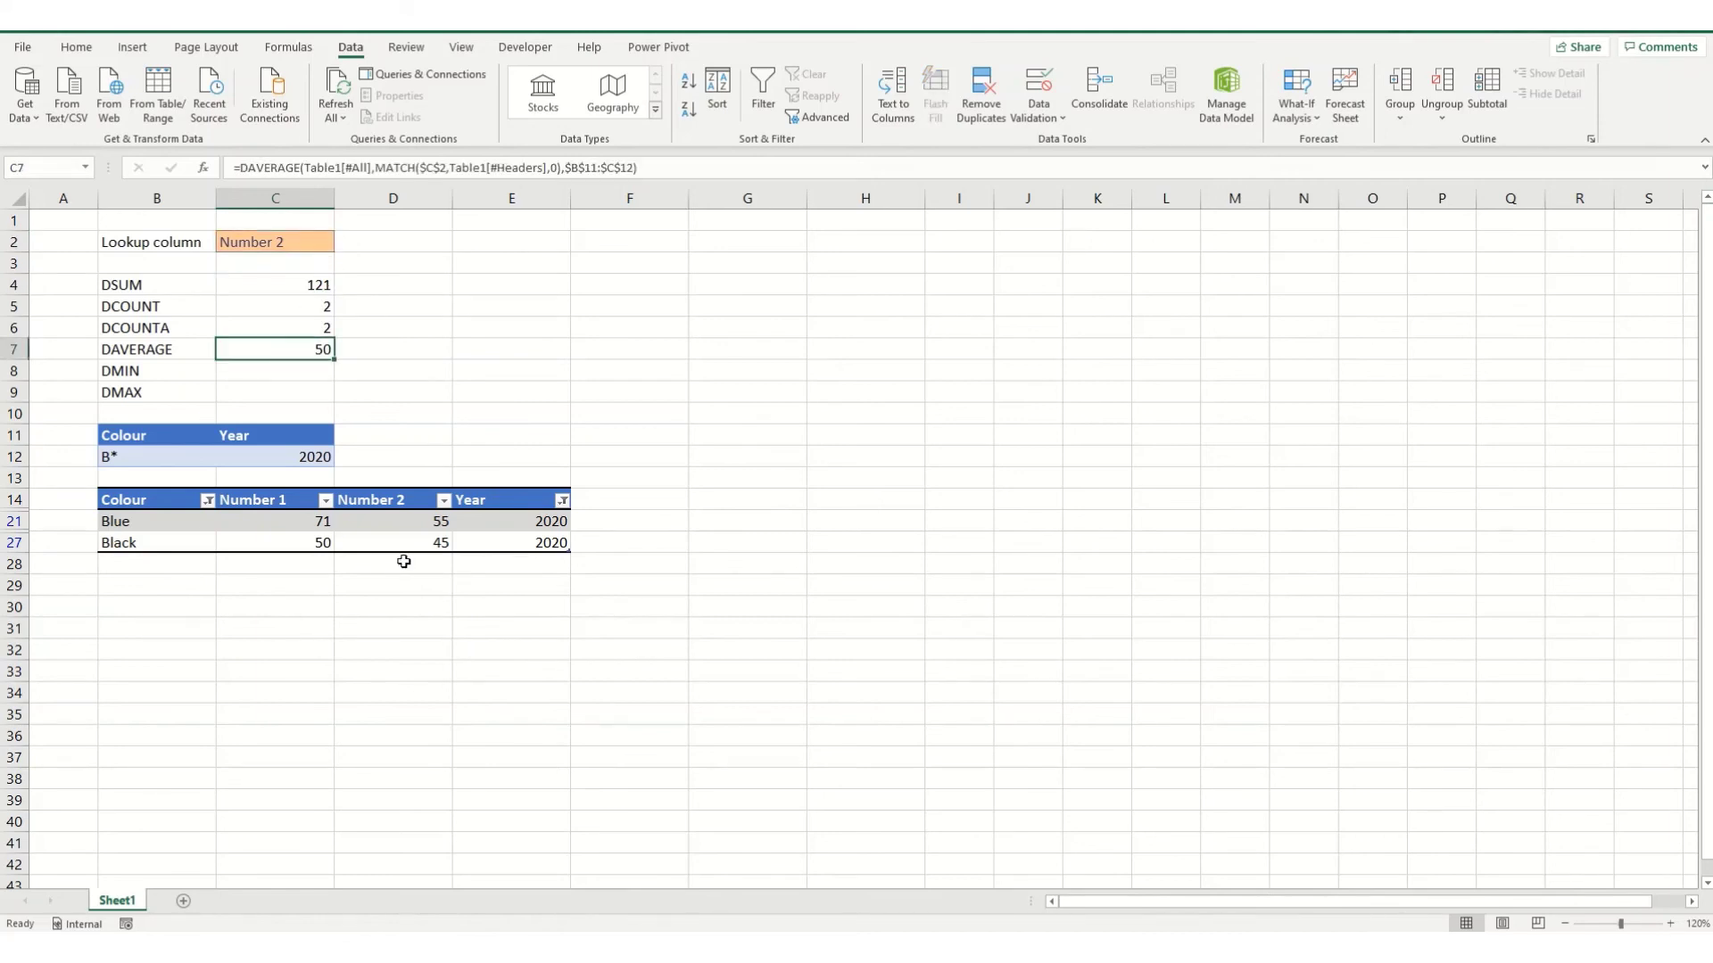
pyautogui.moveTo(403, 521); pyautogui.dragTo(400, 544)
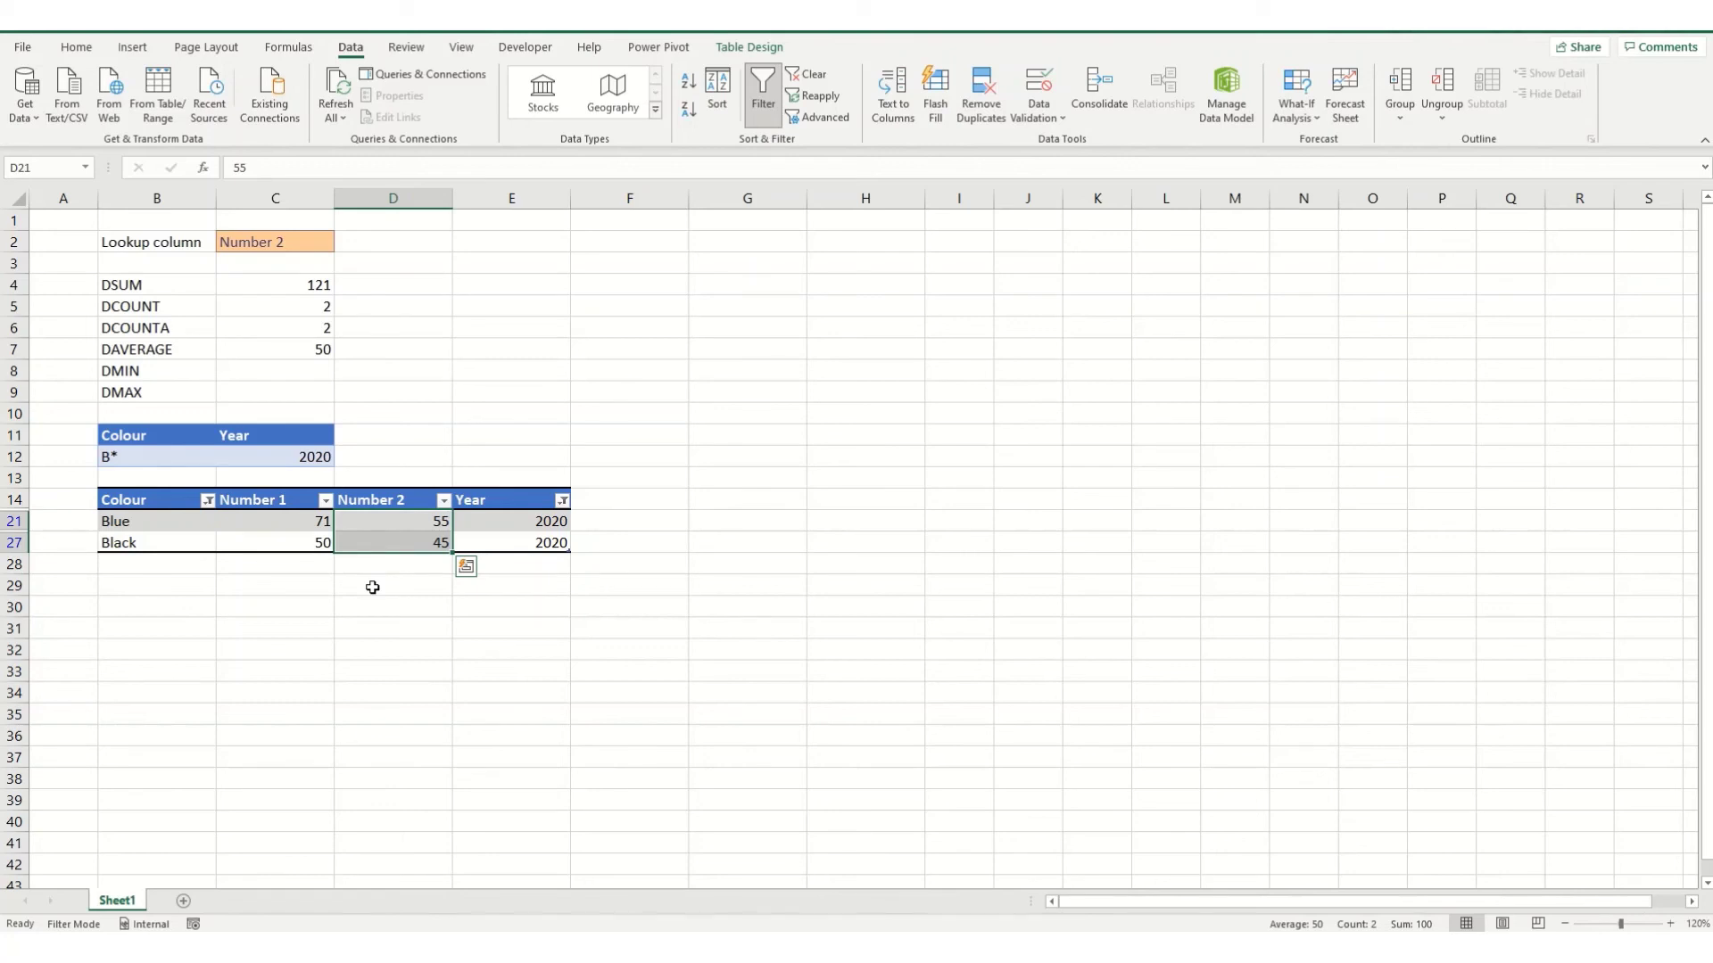
pyautogui.click(291, 241)
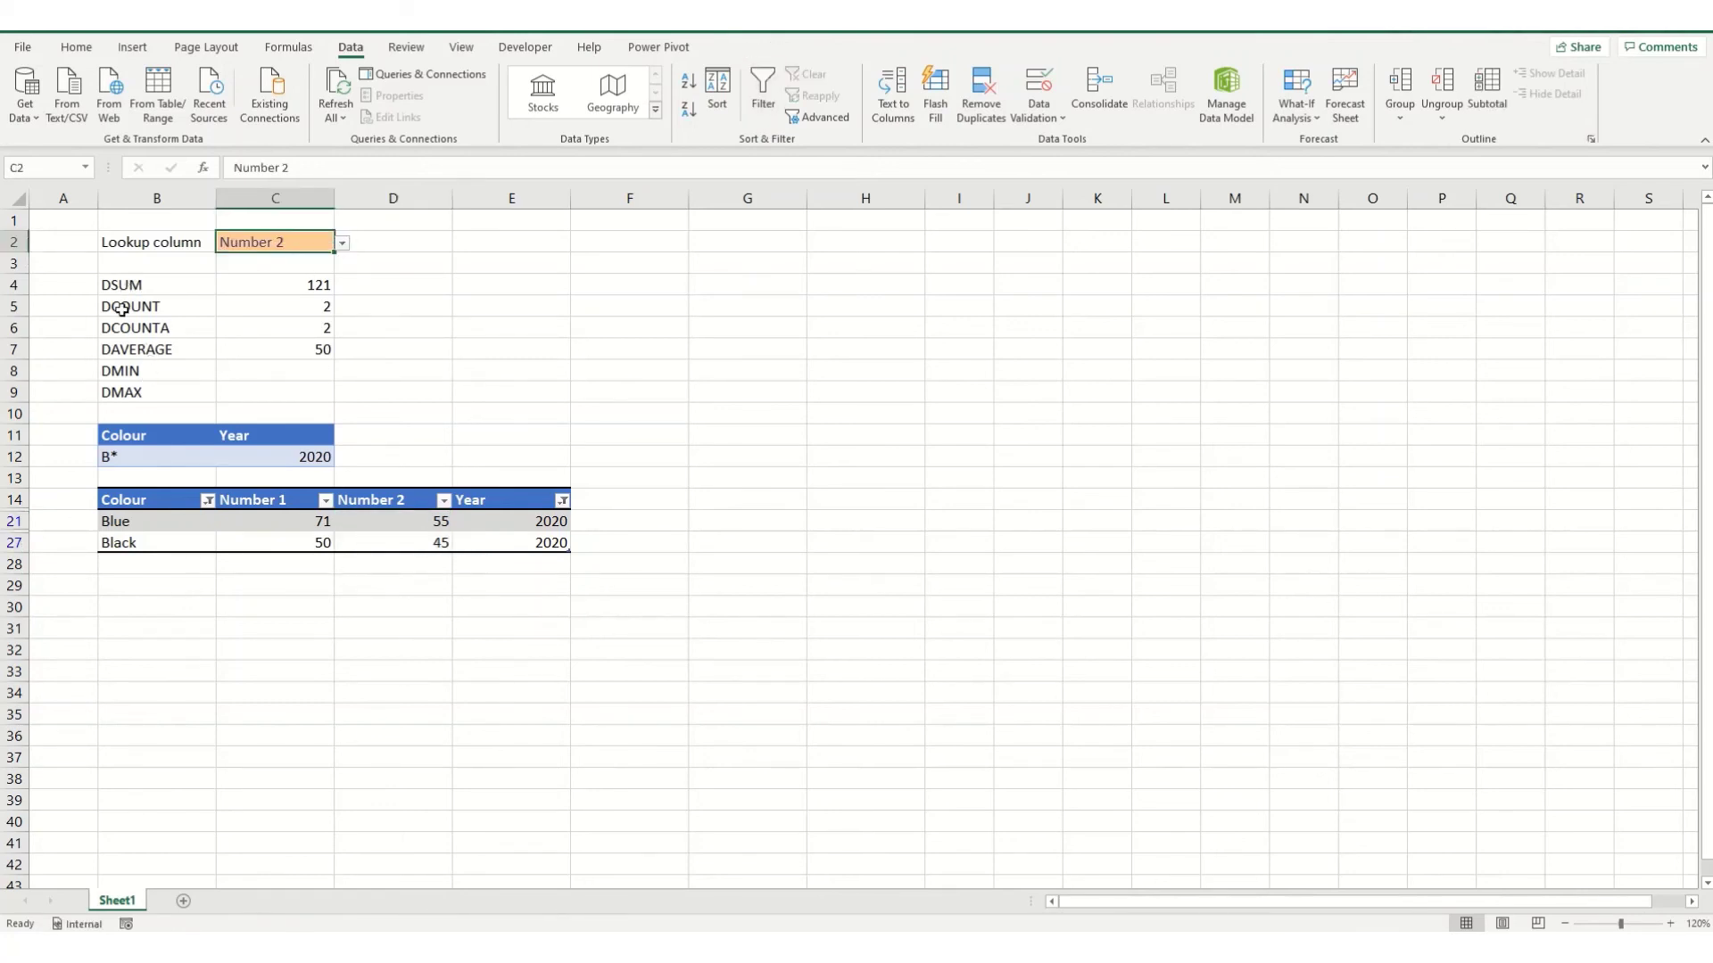
# - Copy the DAVERAGE formula from C7 down to C8:C9 and change the function in C8 to DMIN
pyautogui.click(297, 346)
pyautogui.moveTo(336, 360); pyautogui.dragTo(336, 400)
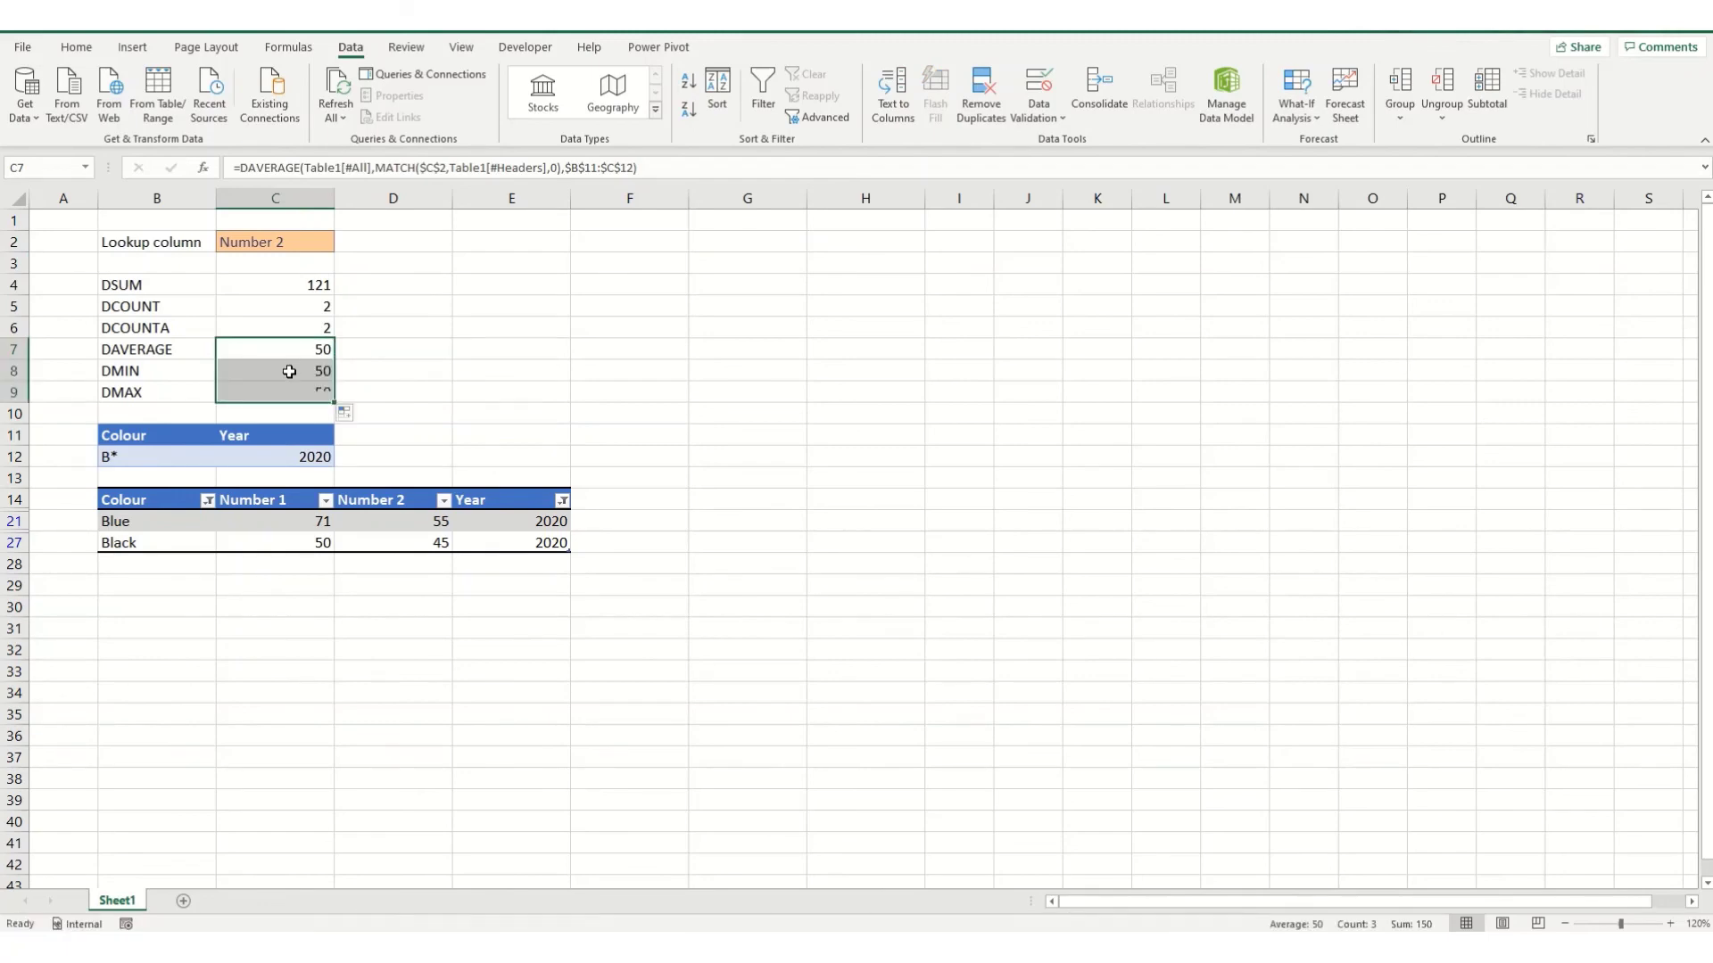
pyautogui.click(288, 371)
pyautogui.moveTo(248, 167); pyautogui.dragTo(301, 167)
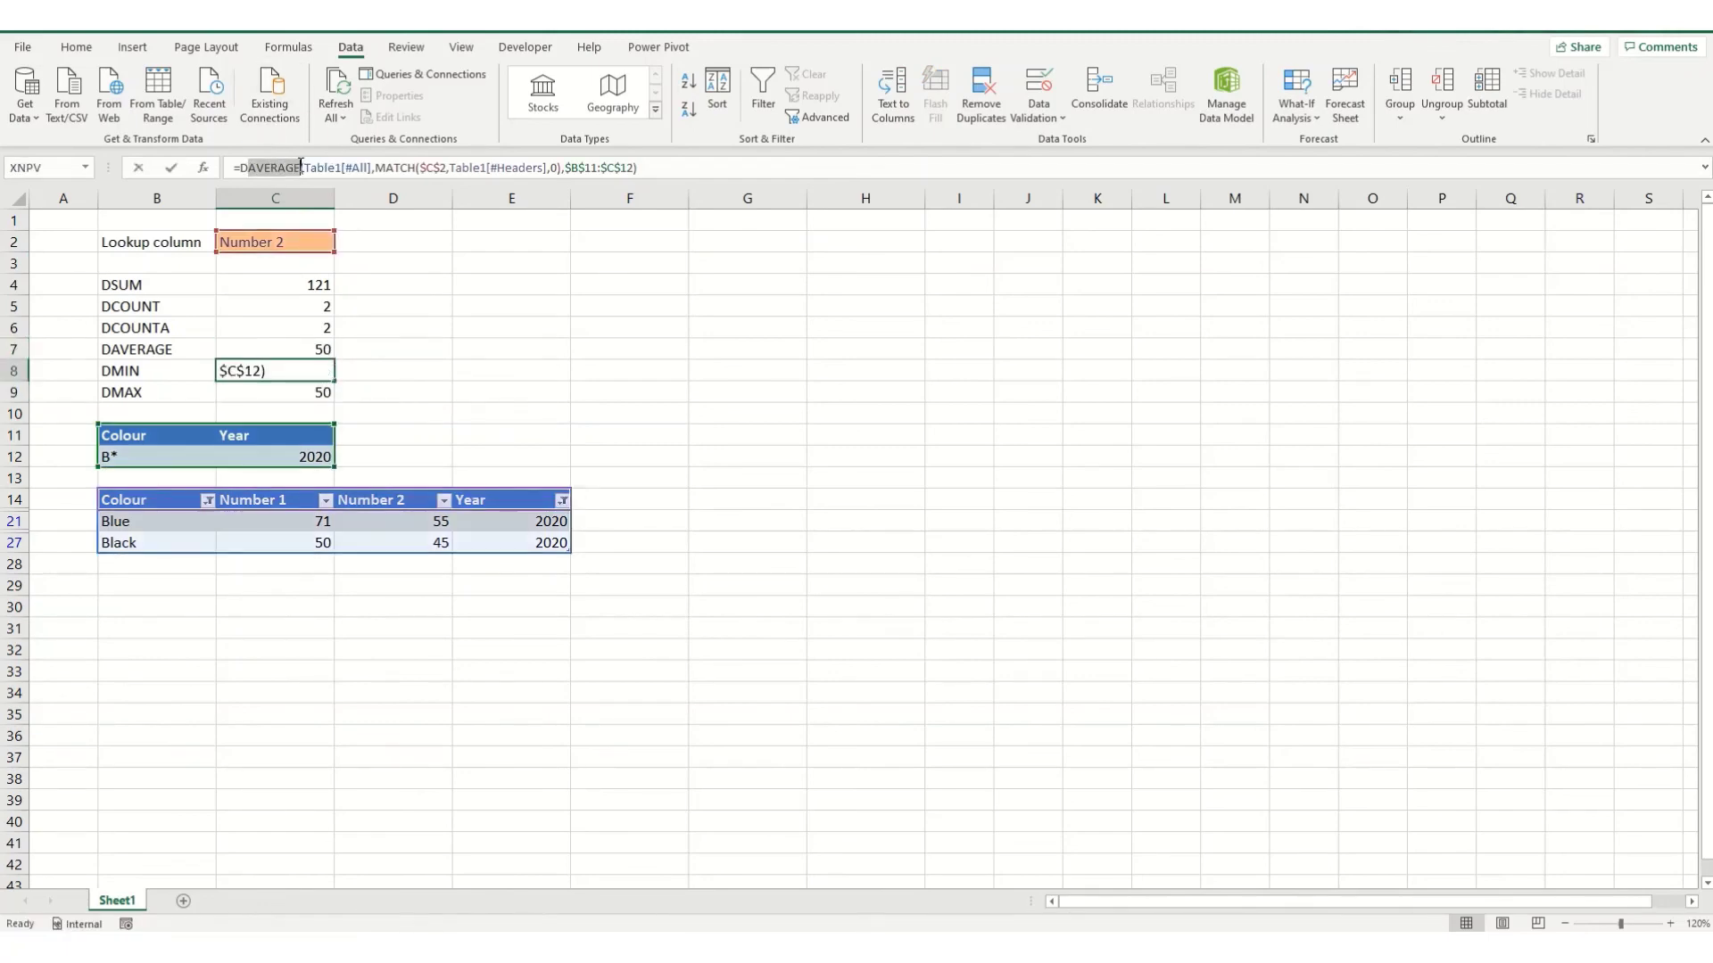
pyautogui.write('min')
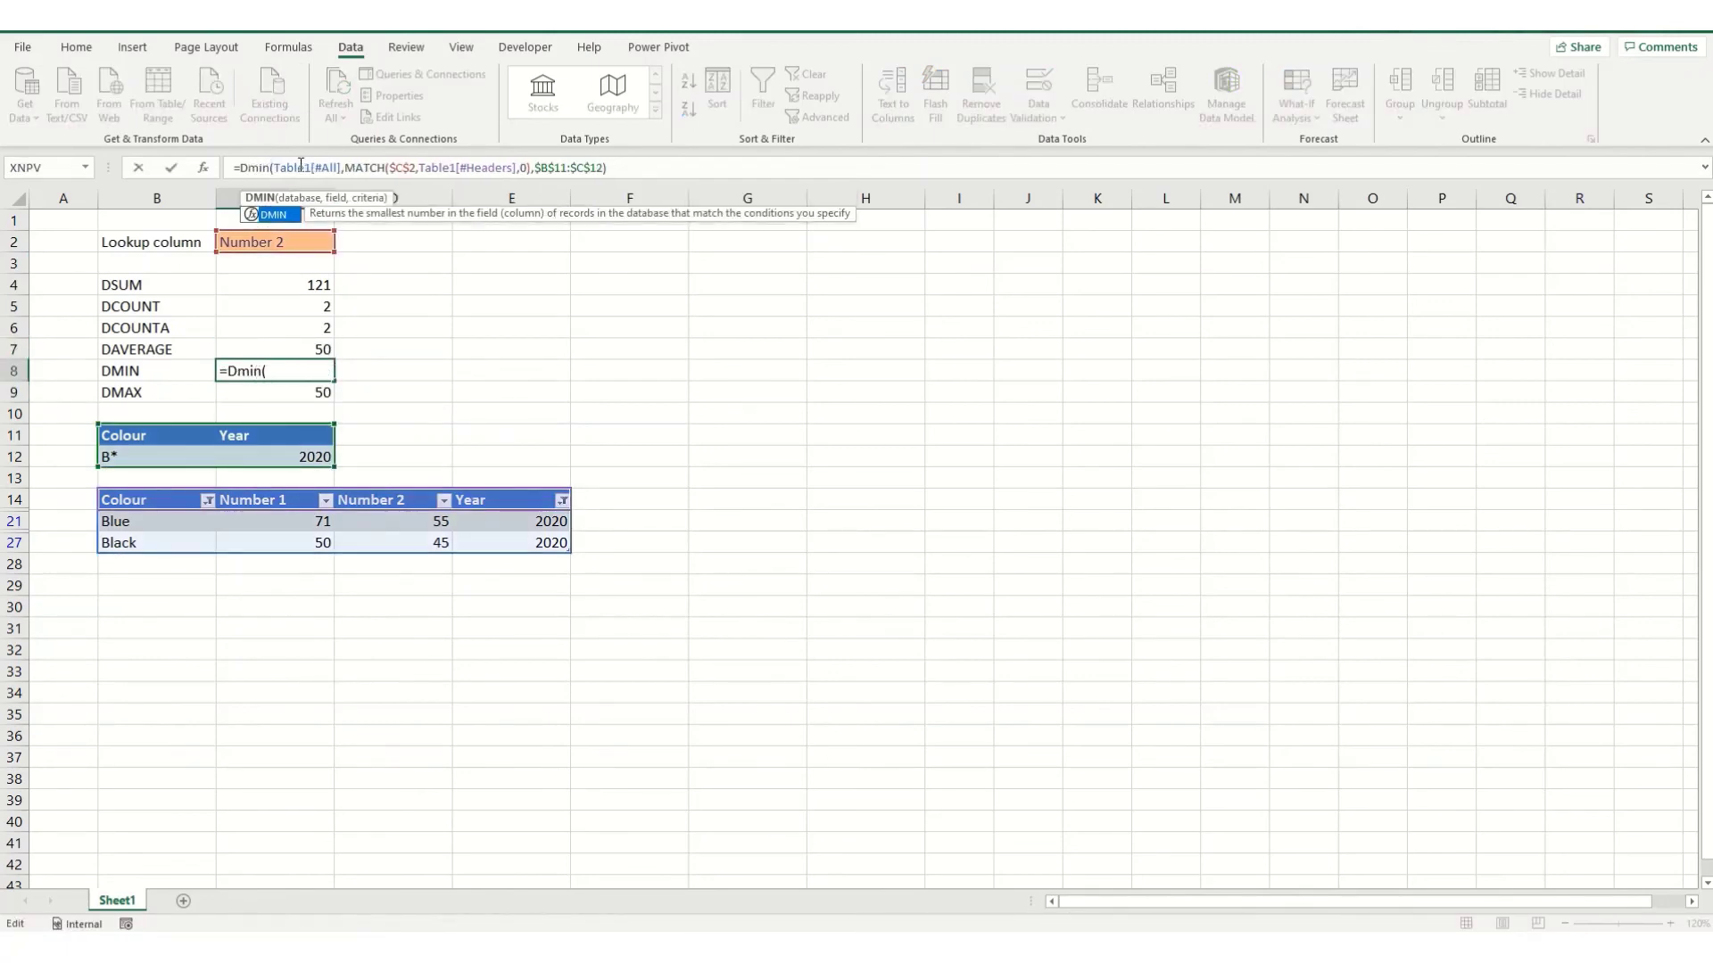
pyautogui.press('Tab')
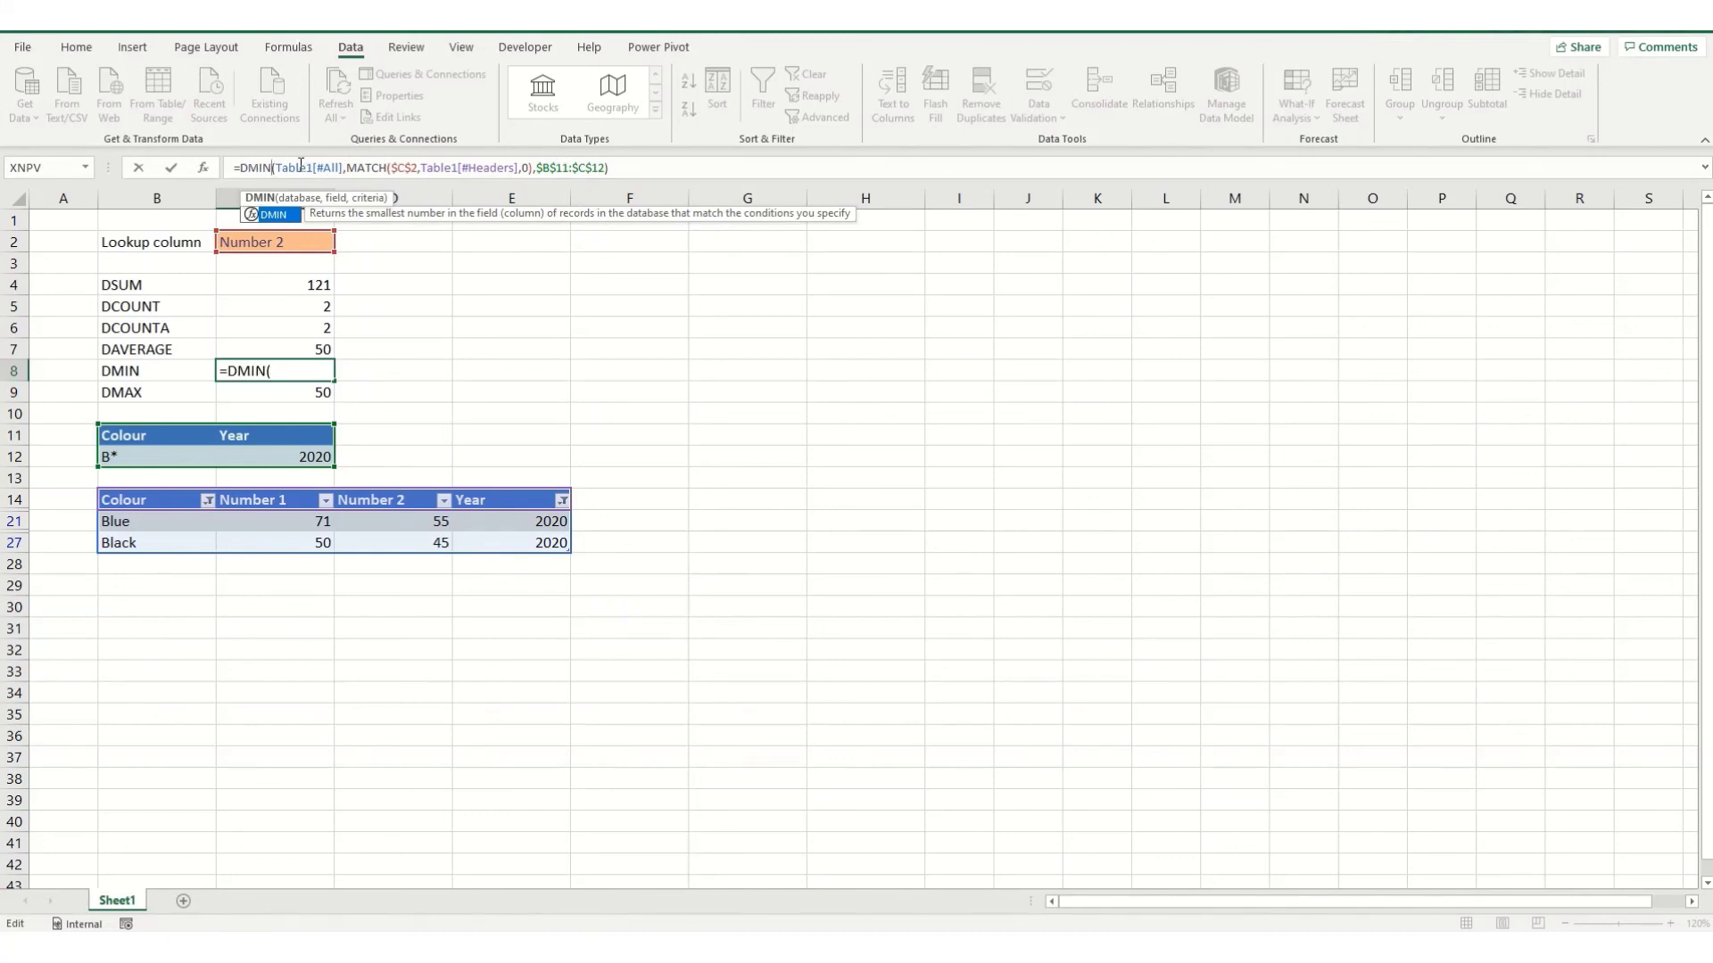
pyautogui.press('Return')
# - Change the function in C9's formula from DAVERAGE to DMAX, keeping its arguments
pyautogui.moveTo(247, 169); pyautogui.dragTo(302, 160)
pyautogui.write('max')
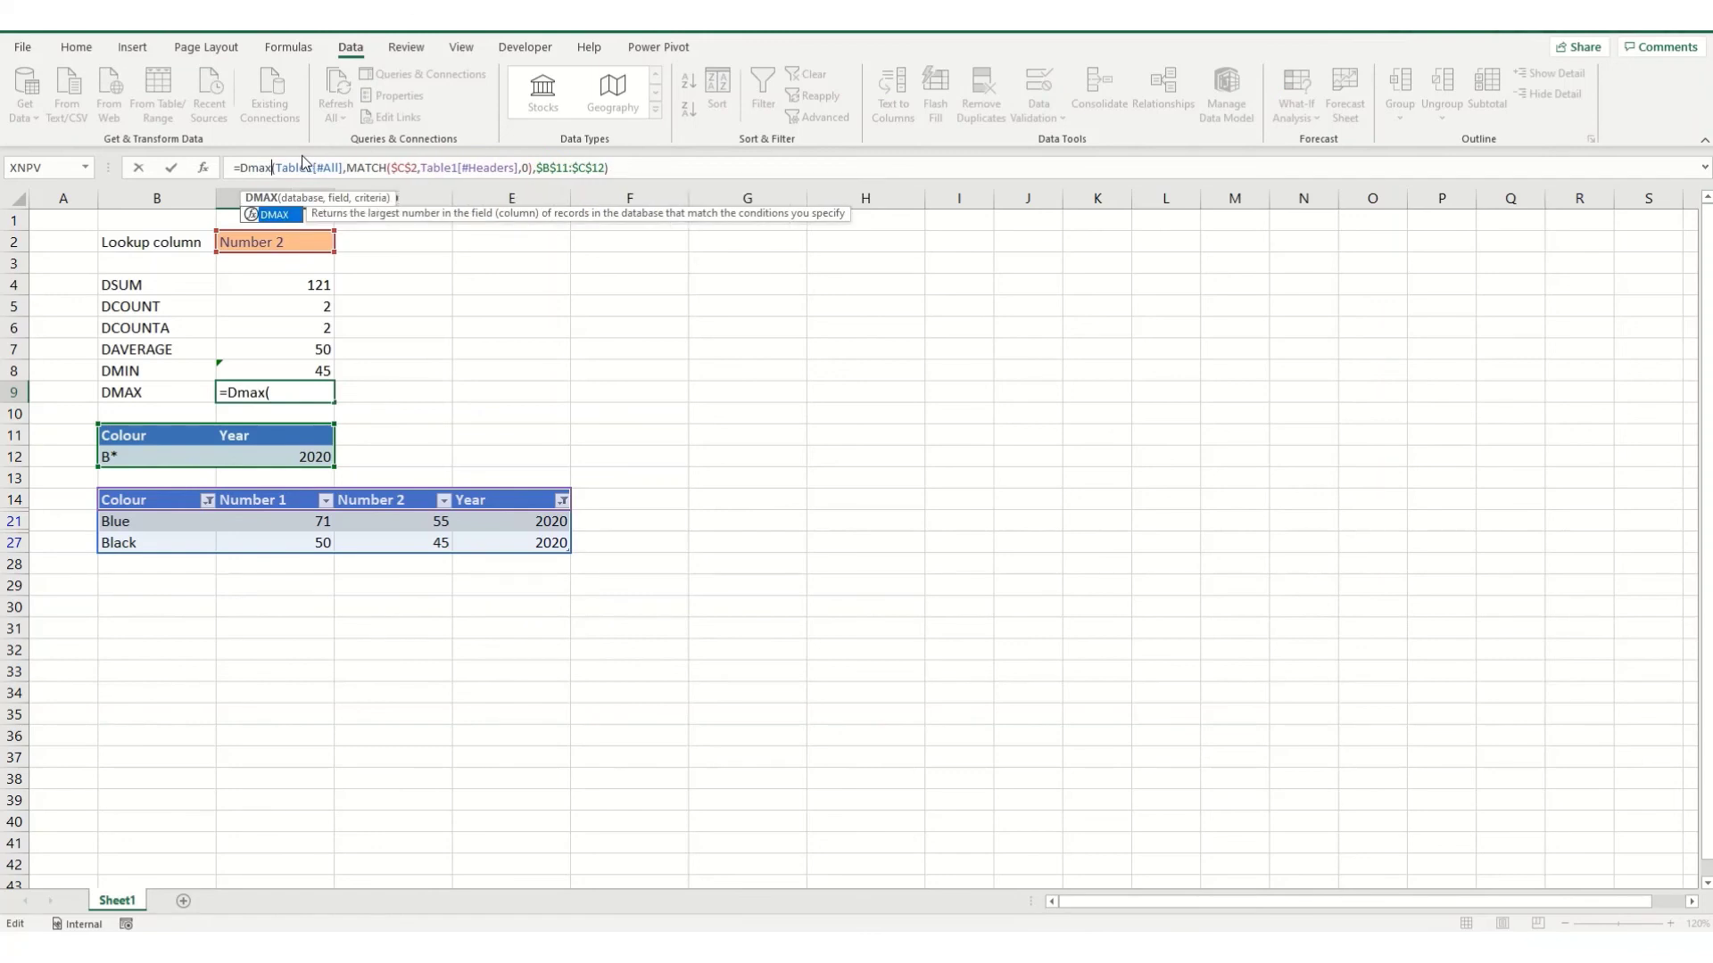
pyautogui.press('Tab')
pyautogui.press('Return')
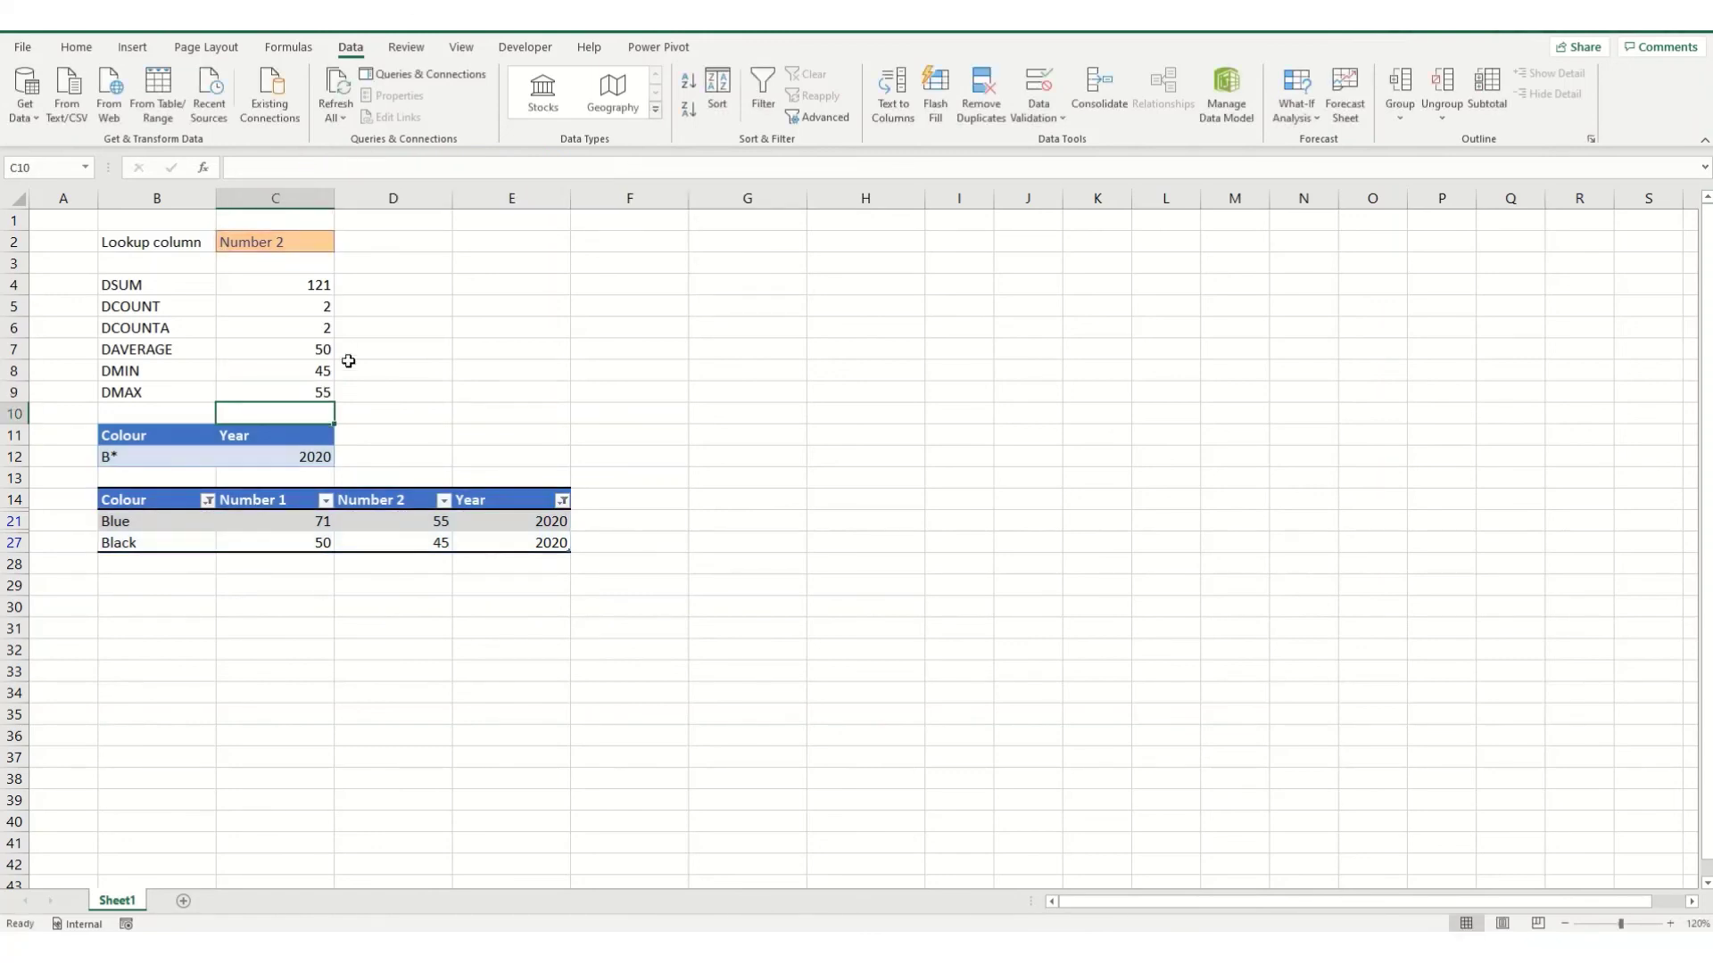
# - Review the DMIN formula in C8 and set the lookup column in C2 to Number 1
pyautogui.click(268, 373)
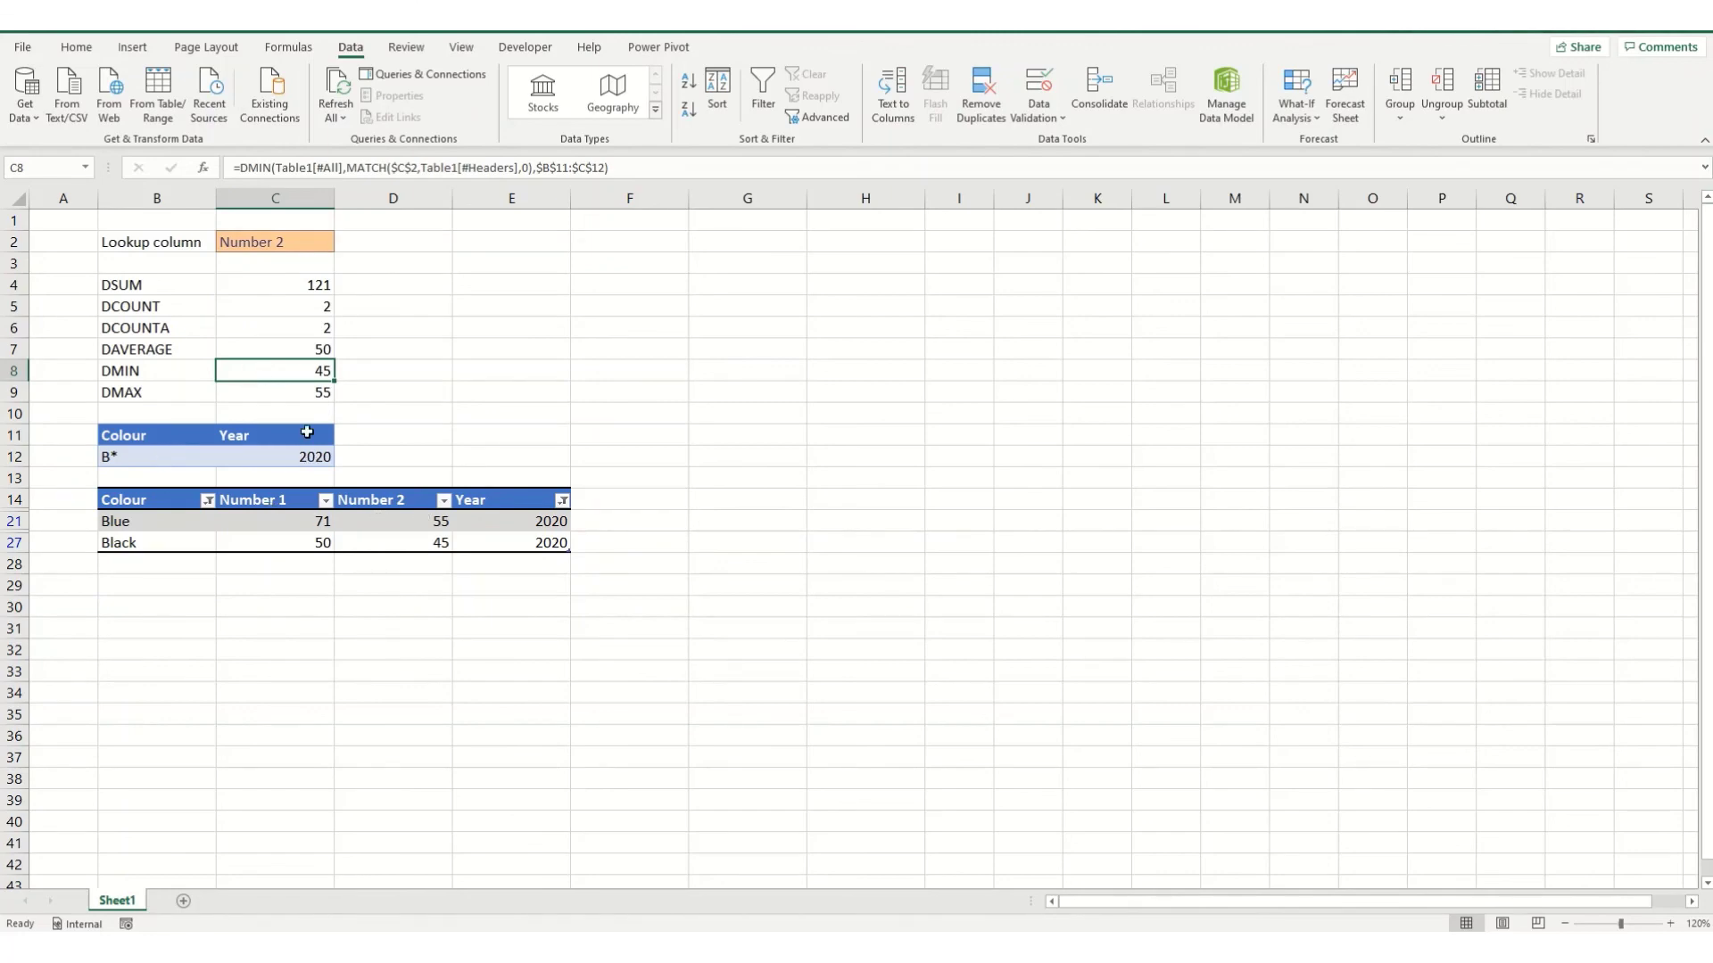
pyautogui.click(298, 241)
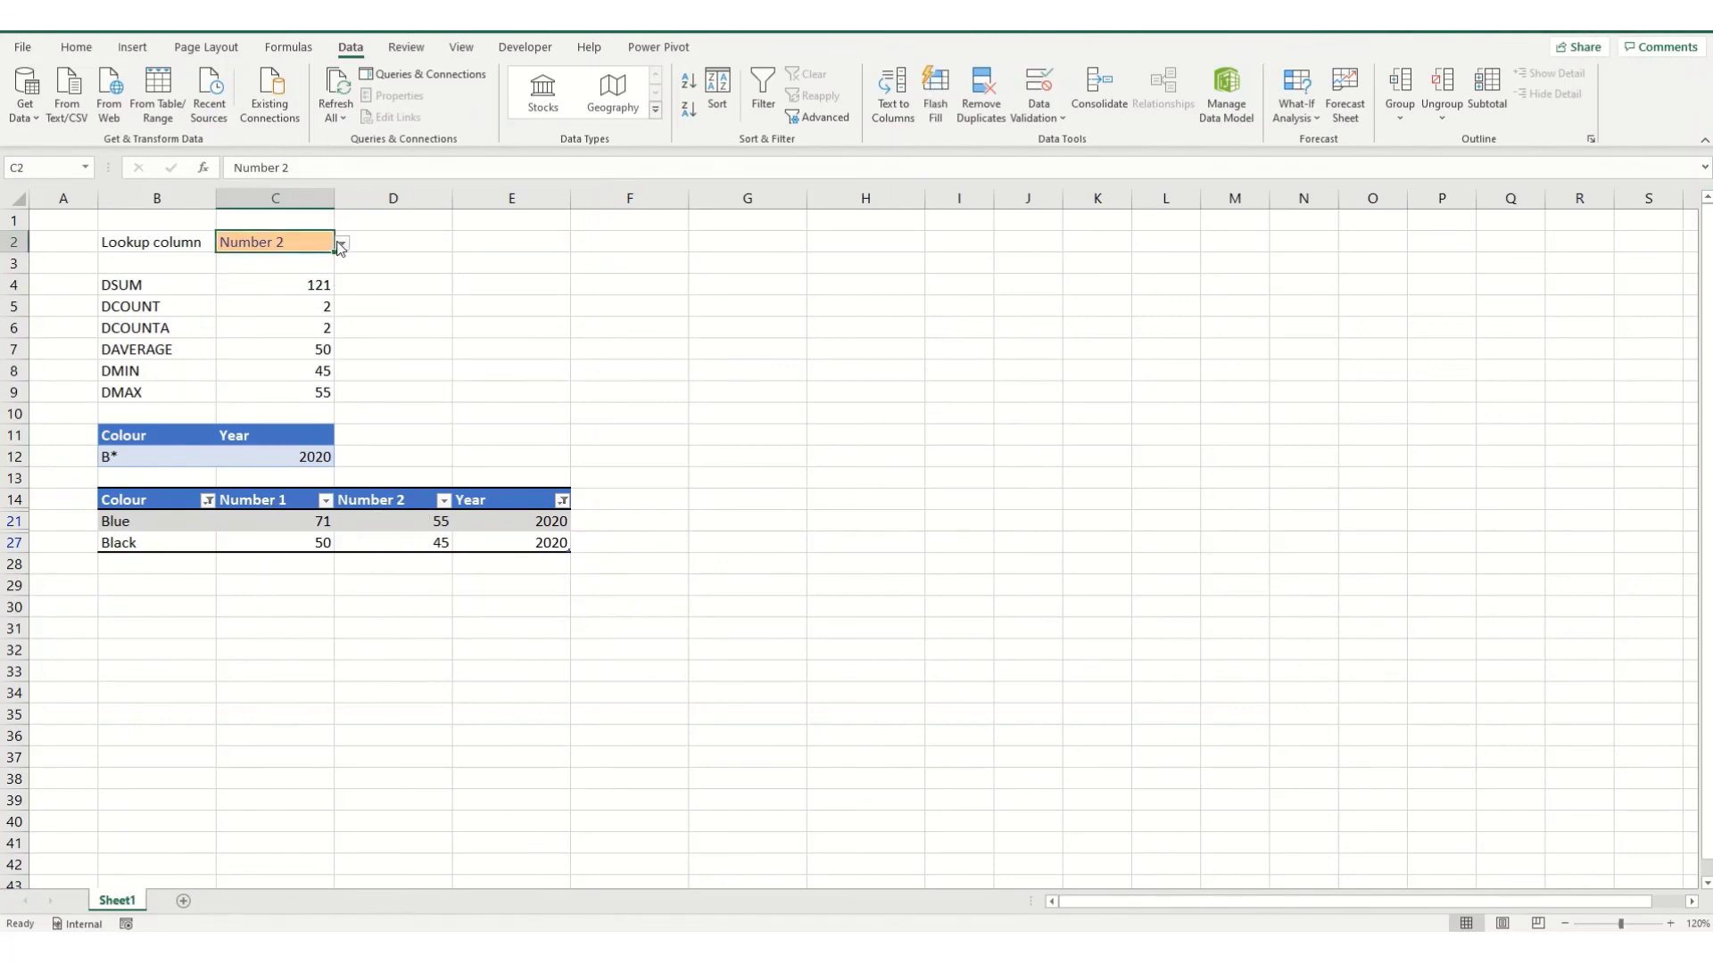
pyautogui.click(341, 242)
pyautogui.click(230, 275)
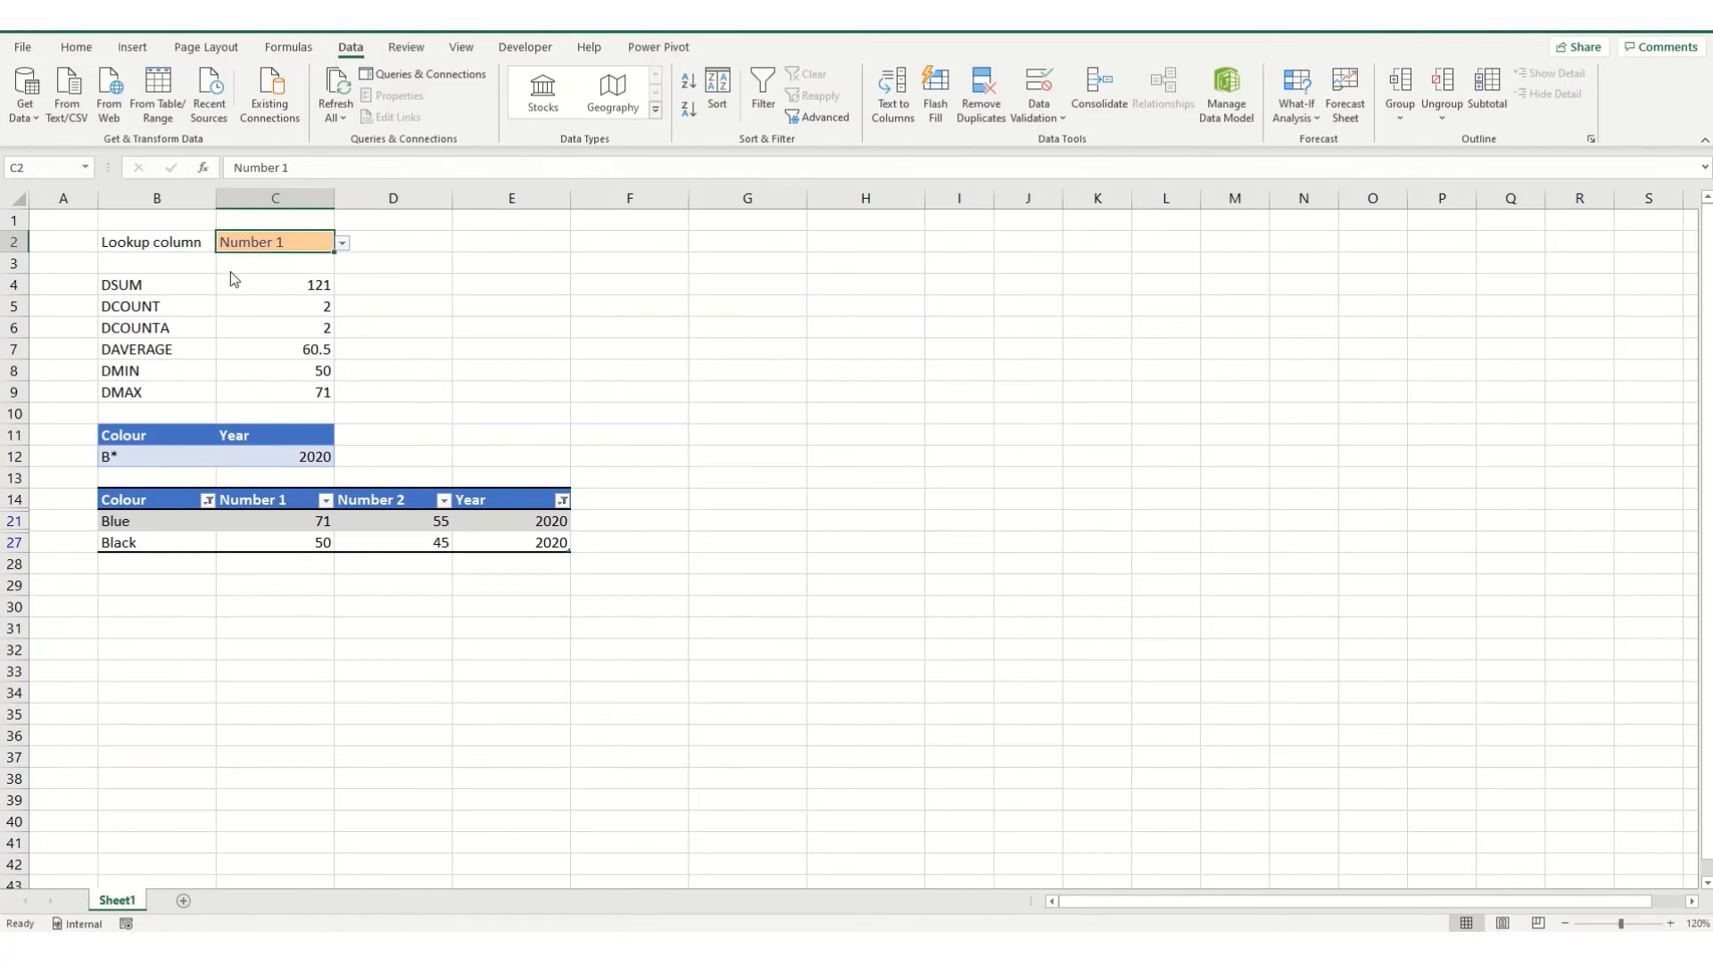